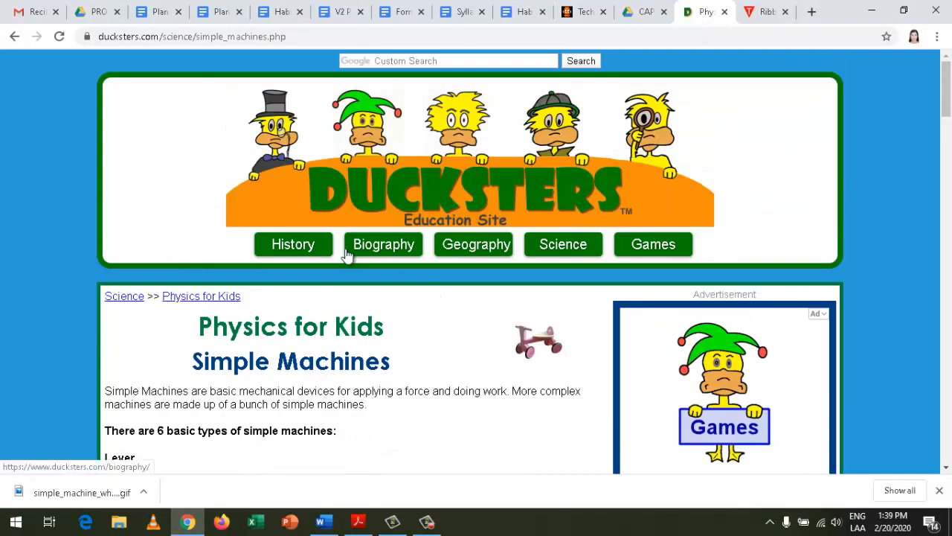
Return to the Google results for "physics for kids simple machines" and open the Ducksters page "Physics for Kids: Simple Machines"
{"action": "left_click", "coordinate": [14, 36]}
{"action": "scroll", "coordinate": [273, 160], "scroll_direction": "up", "scroll_amount": 1}
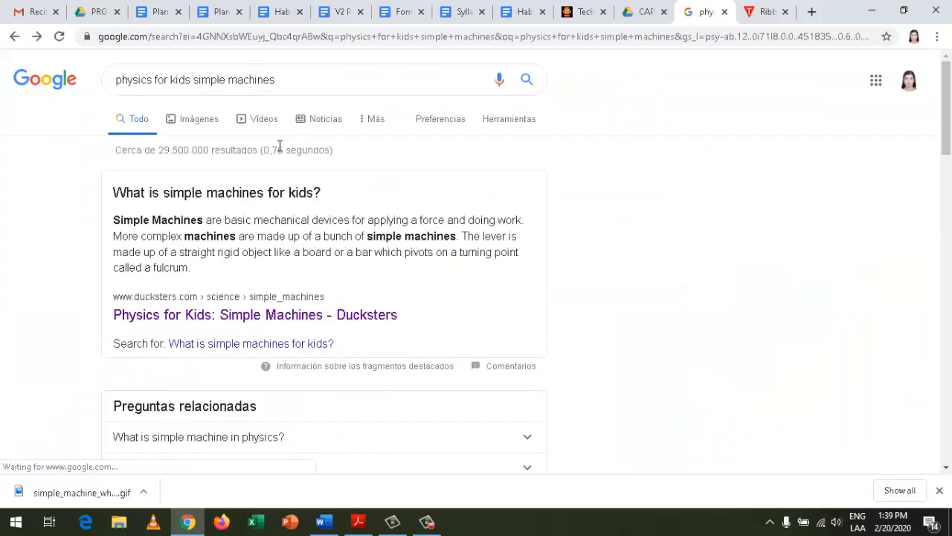
{"action": "left_click_drag", "start_coordinate": [293, 80], "coordinate": [96, 78]}
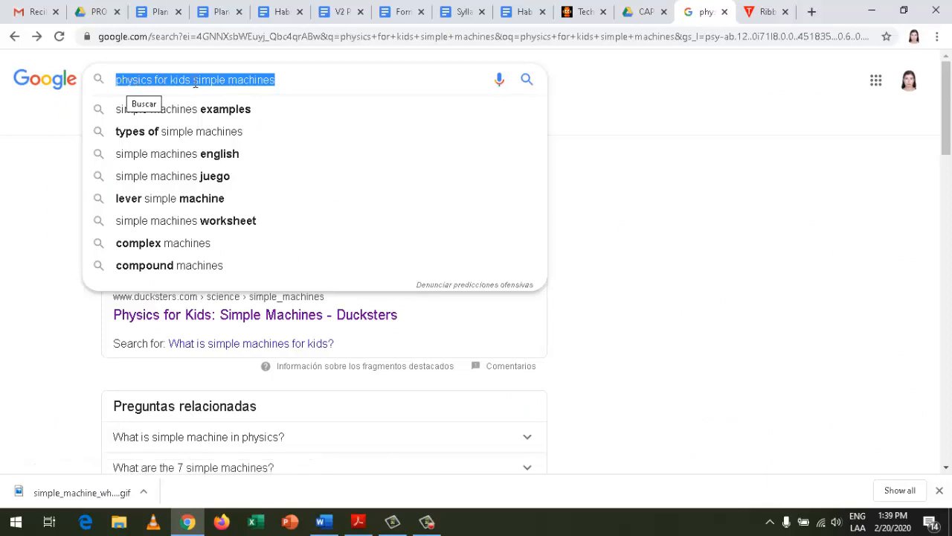
{"action": "left_click", "coordinate": [290, 81]}
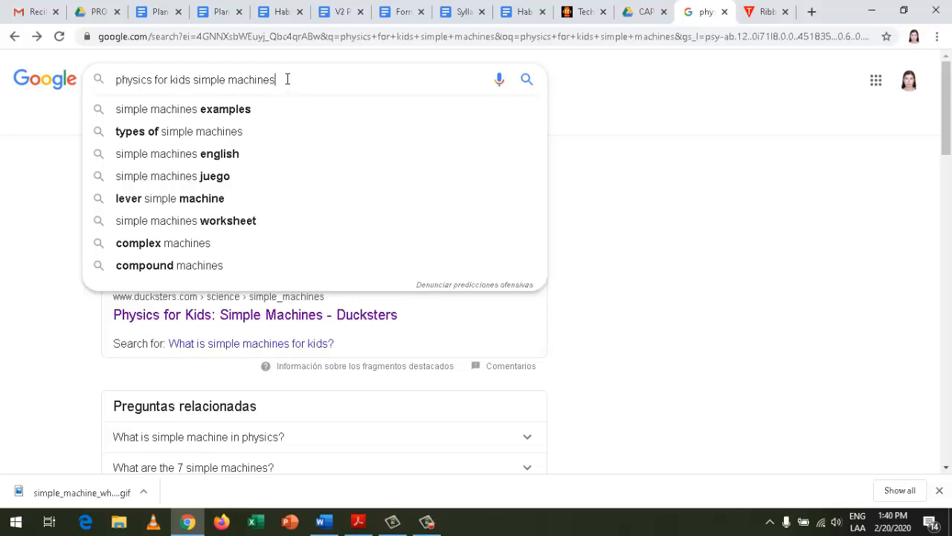
{"action": "left_click", "coordinate": [225, 318]}
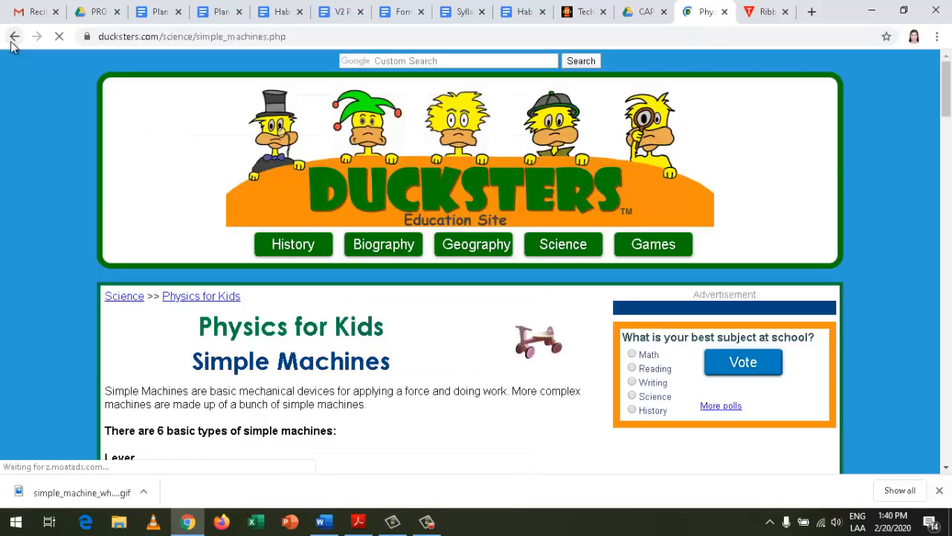
{"action": "left_click", "coordinate": [14, 37]}
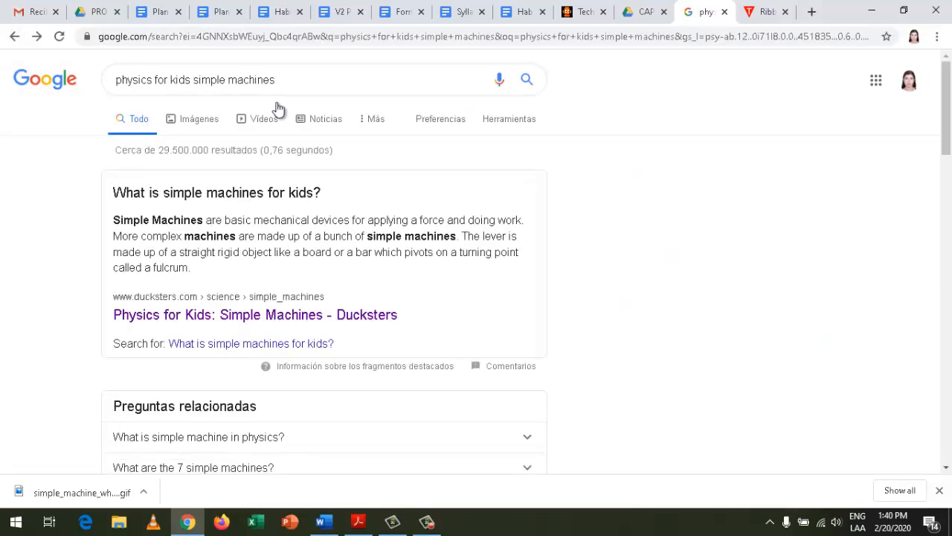
{"action": "left_click", "coordinate": [141, 328]}
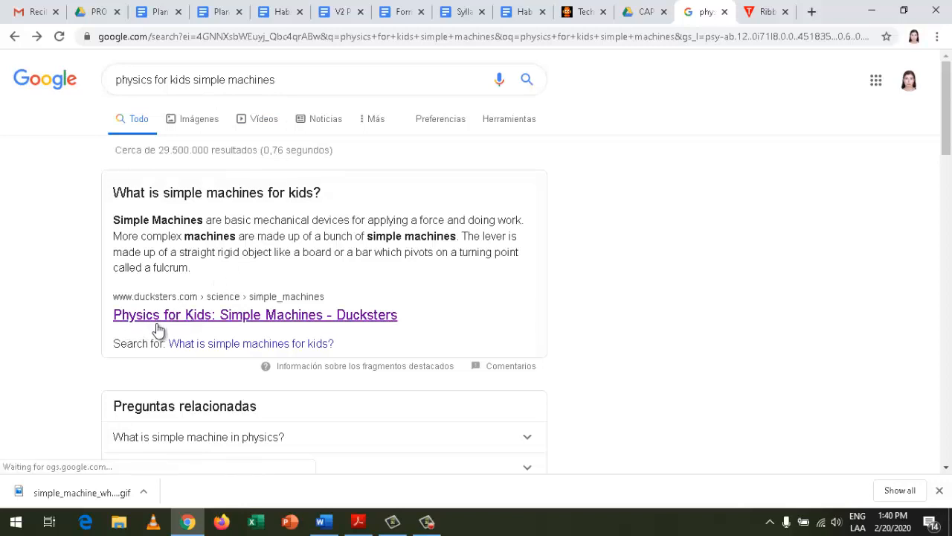
{"action": "left_click", "coordinate": [370, 317]}
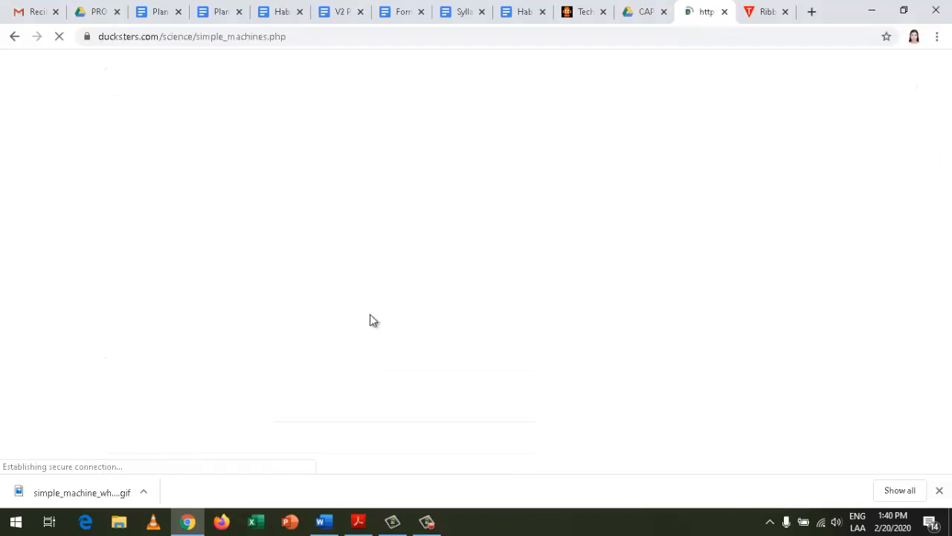
Copy the two-line page heading "Physics for Kids Simple Machines"
{"action": "scroll", "coordinate": [372, 262], "scroll_direction": "down", "scroll_amount": 2}
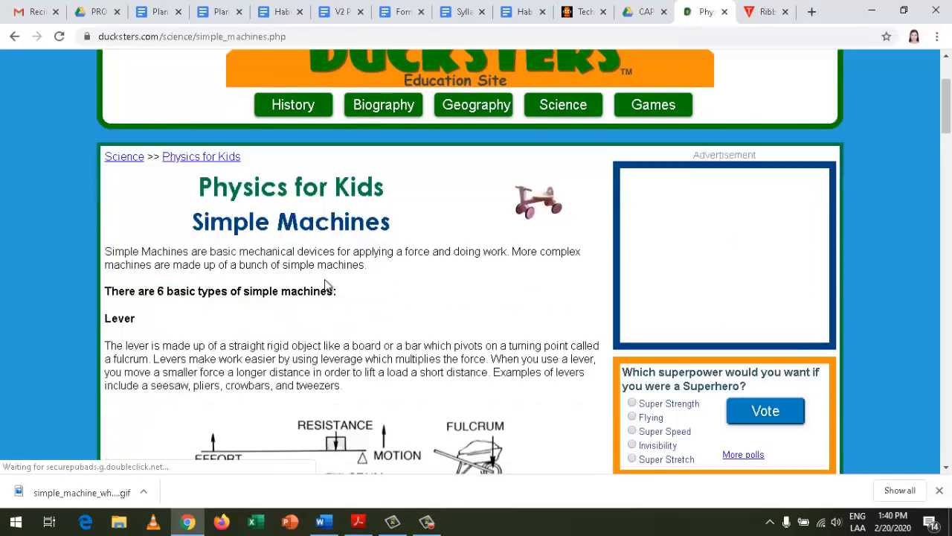
{"action": "scroll", "coordinate": [324, 282], "scroll_direction": "down", "scroll_amount": 3}
{"action": "scroll", "coordinate": [324, 283], "scroll_direction": "up", "scroll_amount": 3}
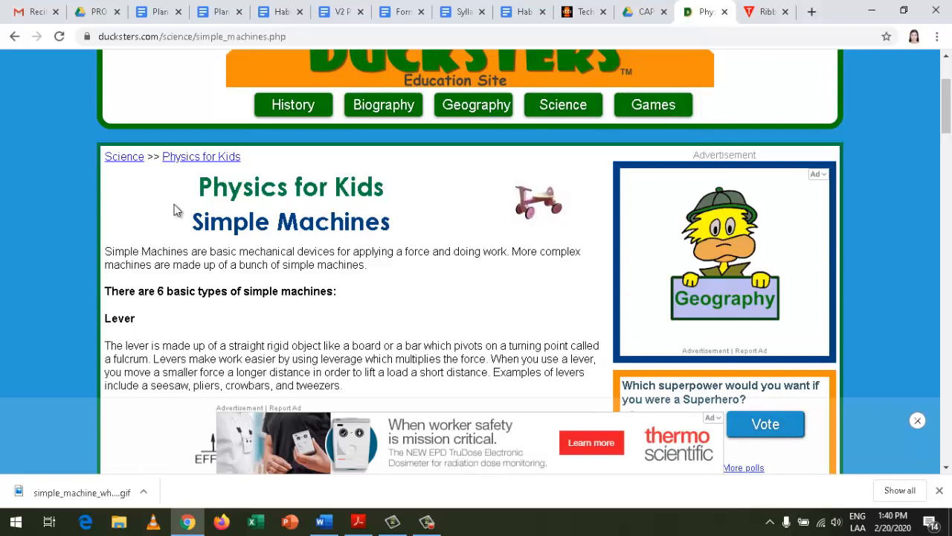
{"action": "scroll", "coordinate": [198, 201], "scroll_direction": "up", "scroll_amount": 2}
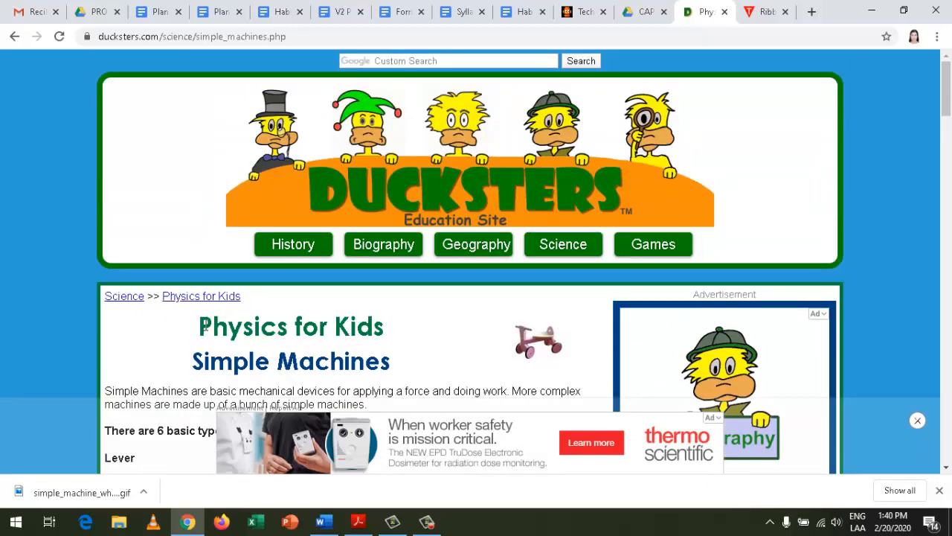
{"action": "left_click_drag", "start_coordinate": [204, 324], "coordinate": [410, 363]}
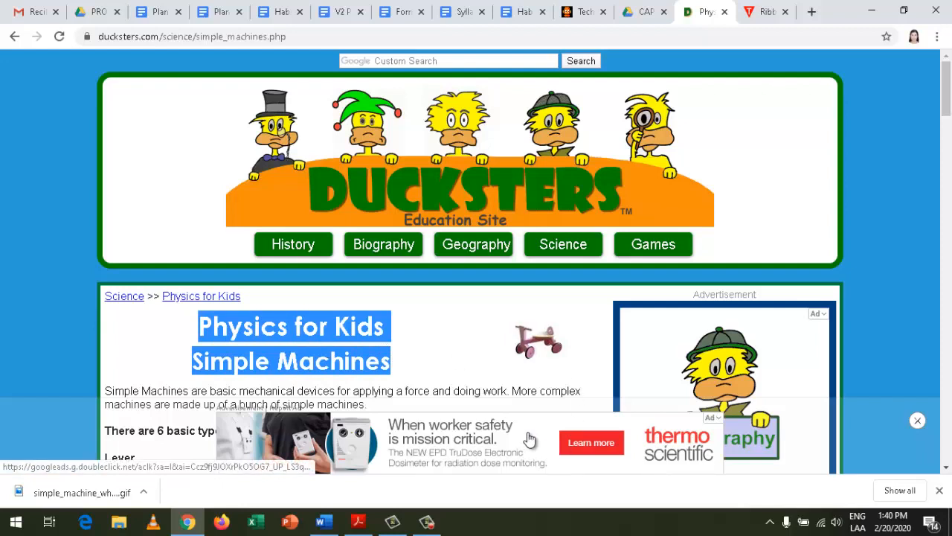
{"action": "right_click", "coordinate": [353, 359]}
{"action": "left_click", "coordinate": [379, 370]}
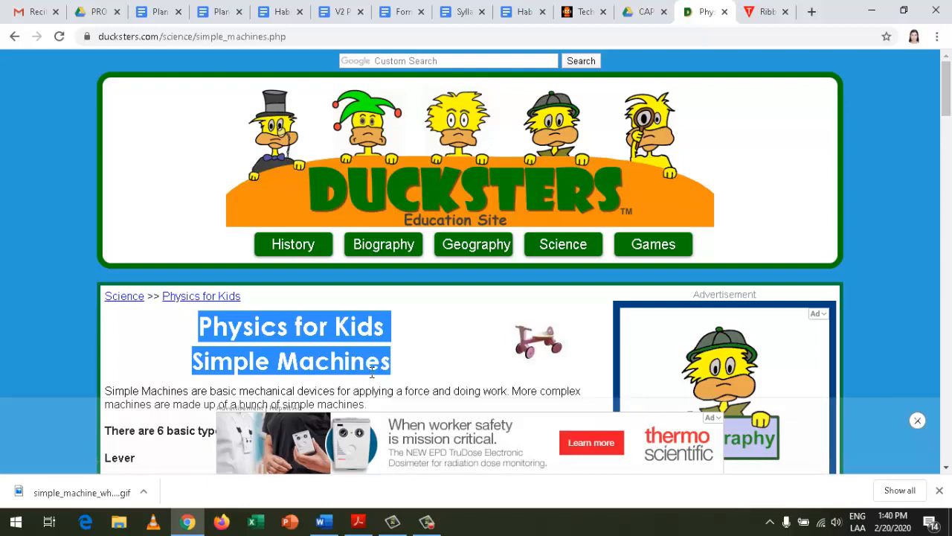
Switch to the blank Word document, paste the copied heading as text only, and start a new line below it
{"action": "left_click", "coordinate": [326, 519]}
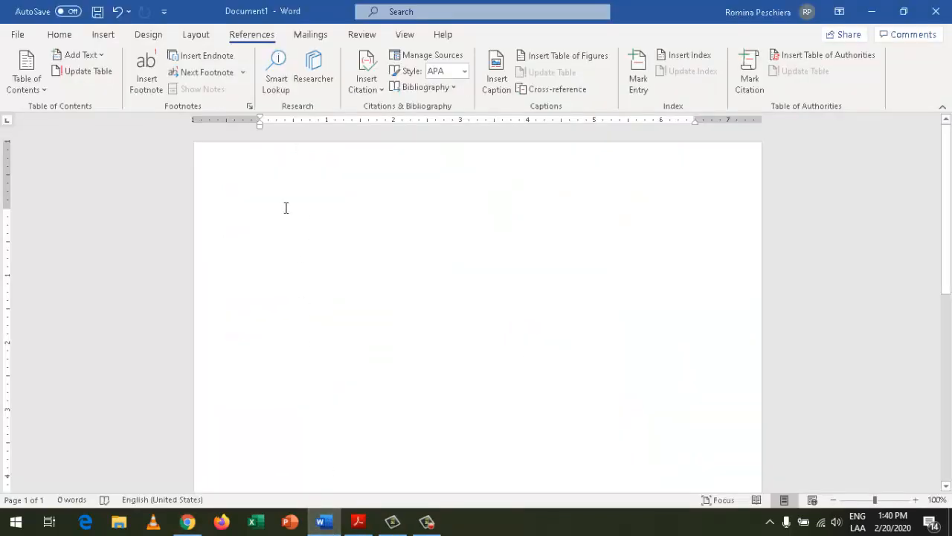
{"action": "right_click", "coordinate": [280, 210]}
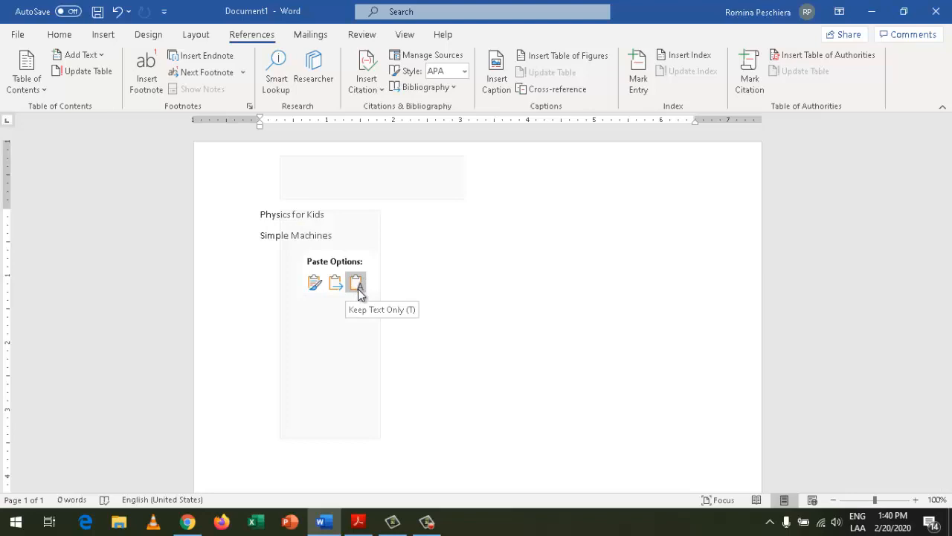
{"action": "left_click", "coordinate": [358, 289]}
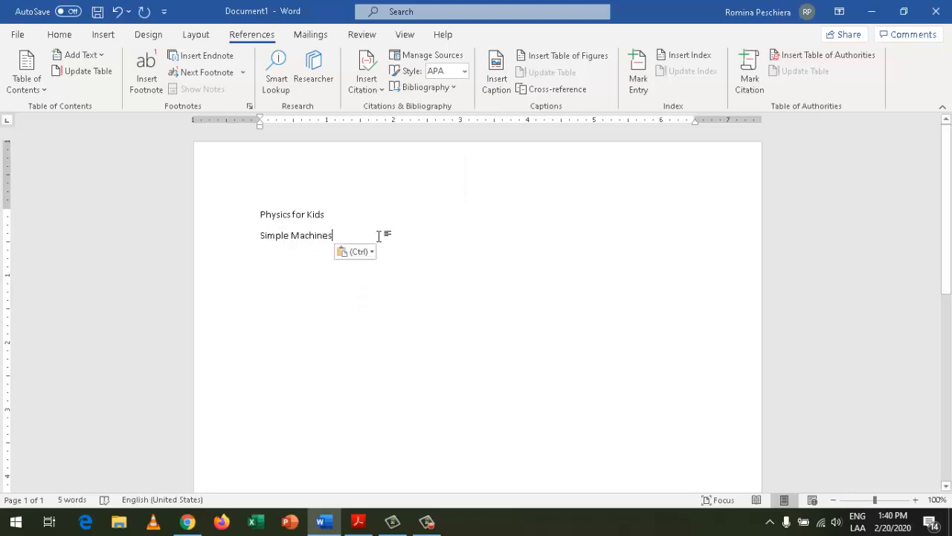
{"action": "key", "text": "Return"}
Back on the Ducksters page in Chrome, copy the text from the simple machines introduction through the end of the Lever paragraph
{"action": "left_click", "coordinate": [187, 520]}
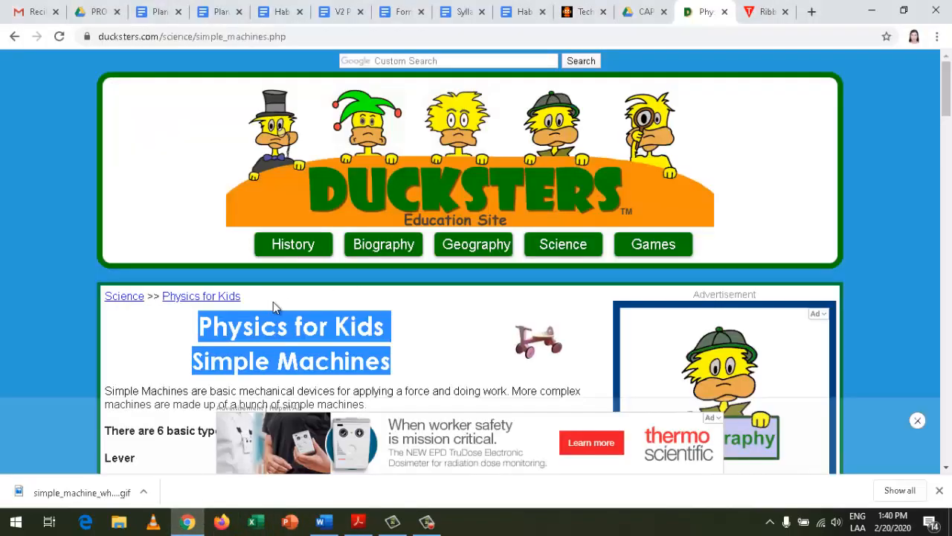
{"action": "scroll", "coordinate": [273, 301], "scroll_direction": "down", "scroll_amount": 3}
{"action": "left_click", "coordinate": [105, 181]}
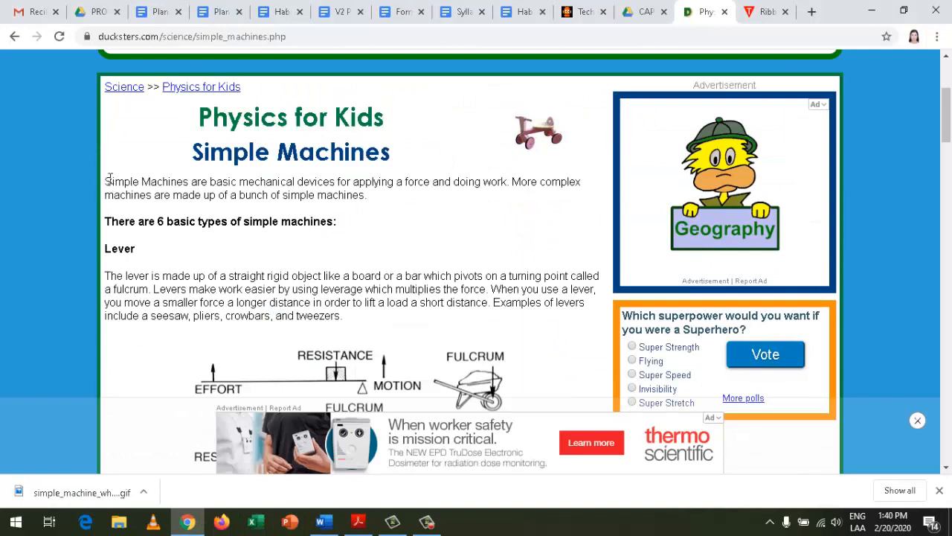
{"action": "left_click_drag", "start_coordinate": [109, 181], "coordinate": [371, 325]}
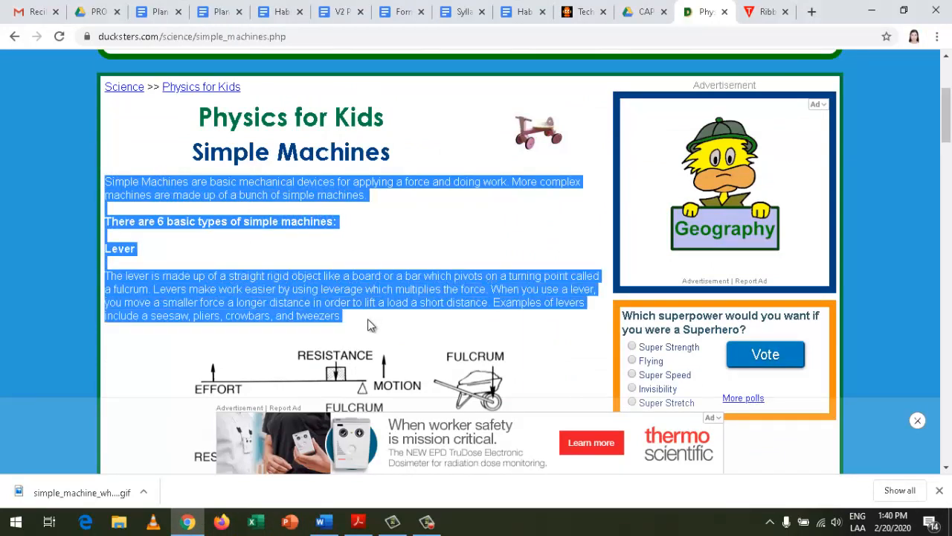
{"action": "right_click", "coordinate": [256, 194]}
{"action": "left_click", "coordinate": [298, 203]}
Paste the copied paragraphs as text only below the heading in the Word document
{"action": "left_click", "coordinate": [322, 521]}
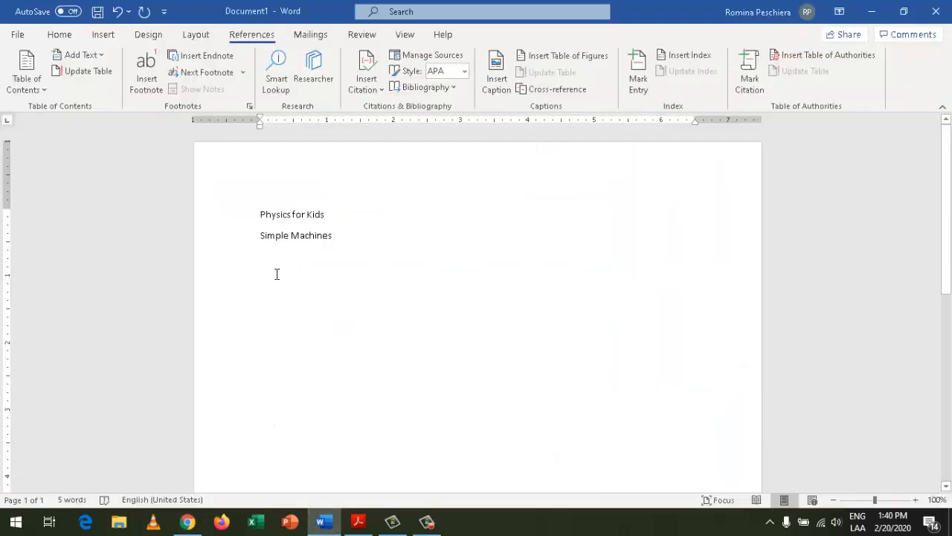
{"action": "right_click", "coordinate": [276, 274]}
{"action": "left_click", "coordinate": [357, 353]}
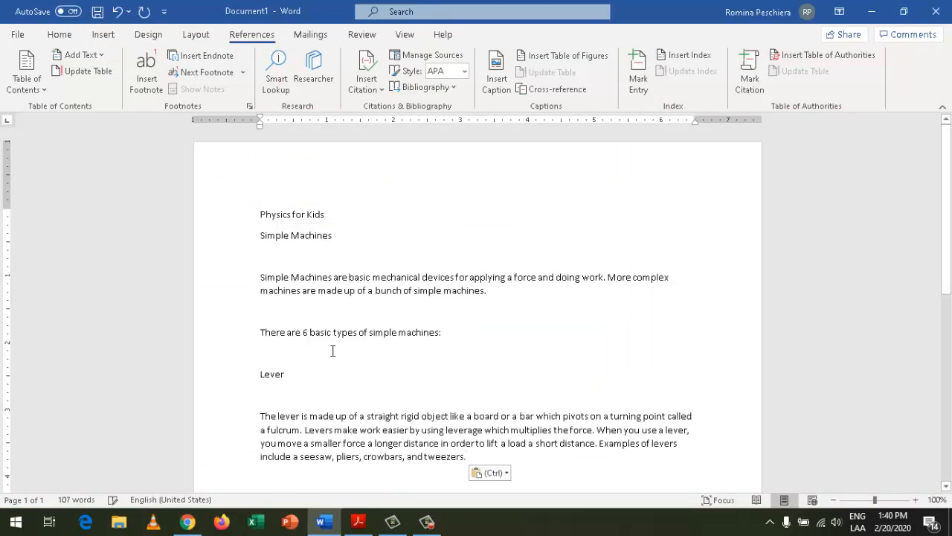
Delete the empty lines between the heading and the pasted paragraphs
{"action": "left_click", "coordinate": [300, 319]}
{"action": "key", "text": "Delete"}
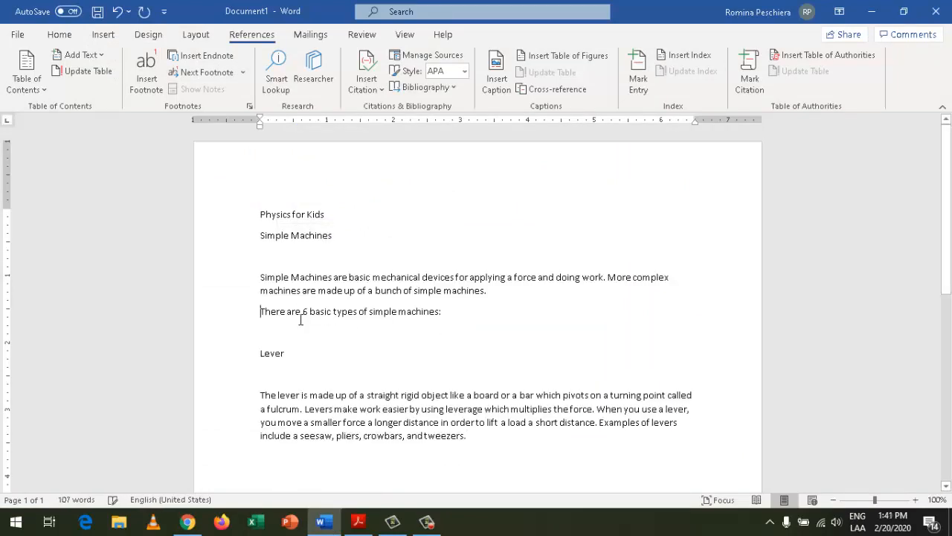
{"action": "key", "text": "Delete"}
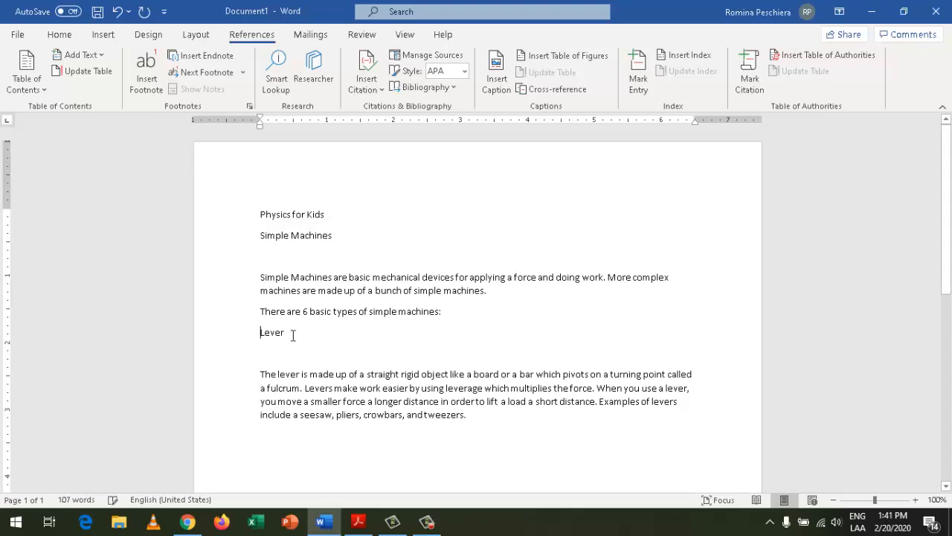
{"action": "left_click", "coordinate": [272, 351]}
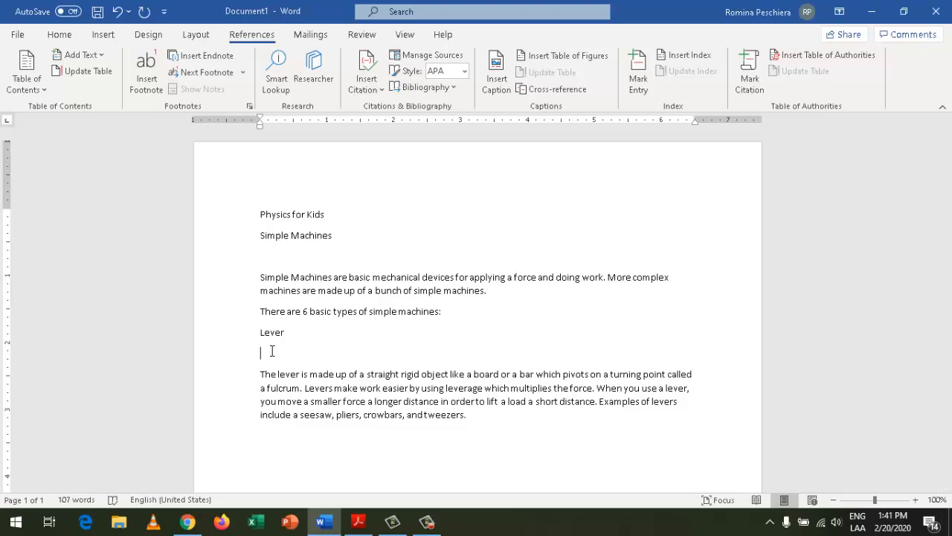
{"action": "key", "text": "Delete"}
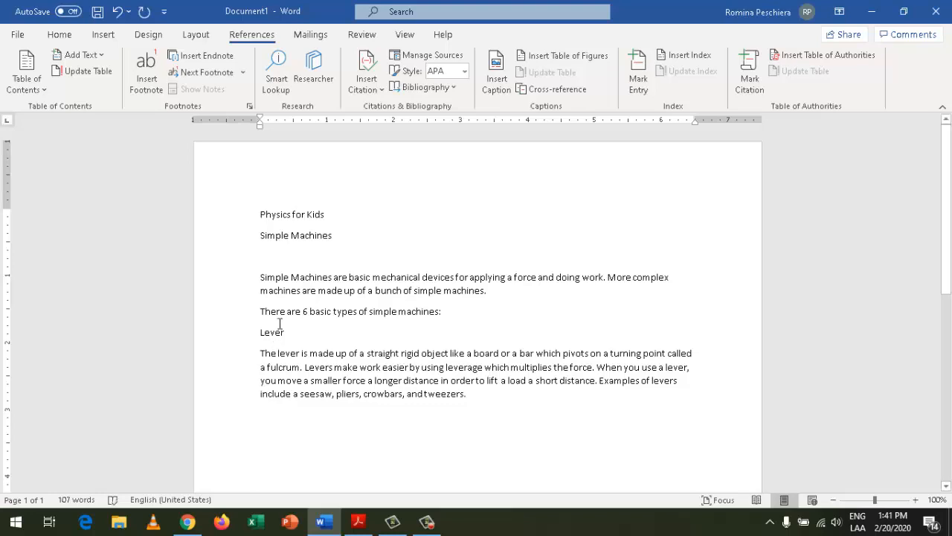
{"action": "key", "text": "Delete"}
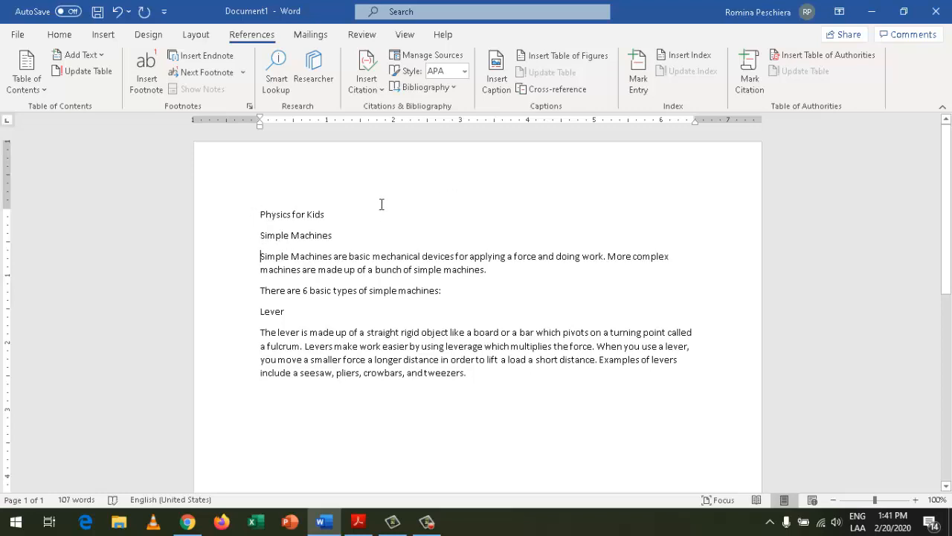
Center the heading lines "Physics for Kids" and "Simple Machines" and make them bold
{"action": "left_click_drag", "start_coordinate": [257, 216], "coordinate": [346, 234]}
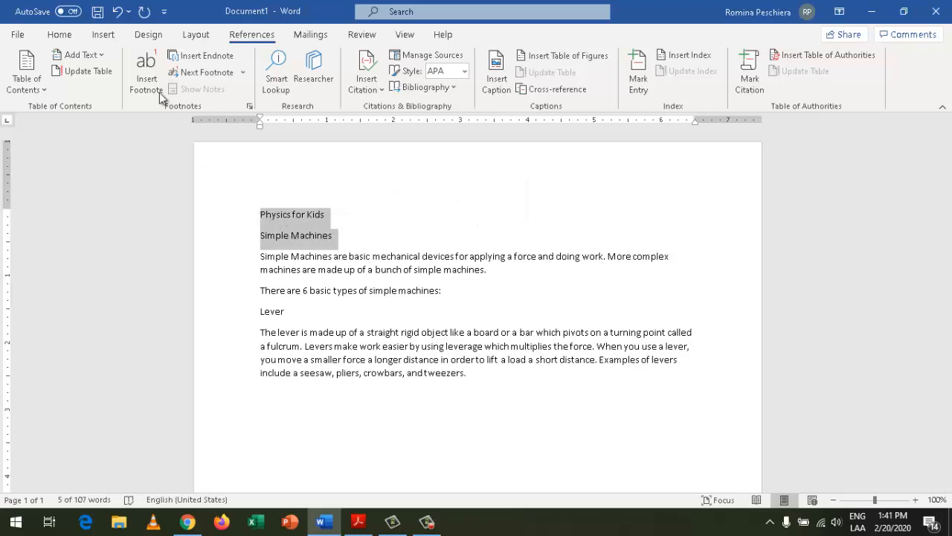
{"action": "left_click", "coordinate": [56, 36]}
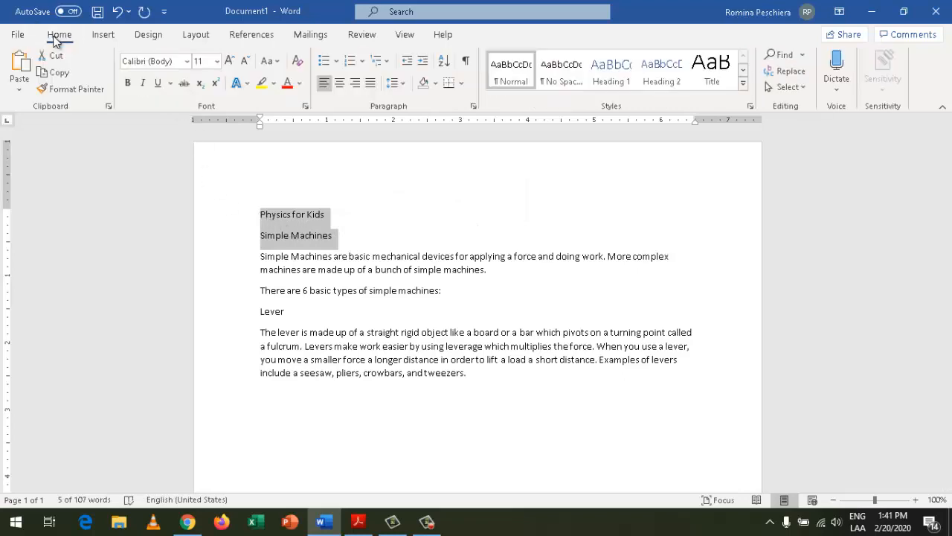
{"action": "left_click", "coordinate": [339, 82]}
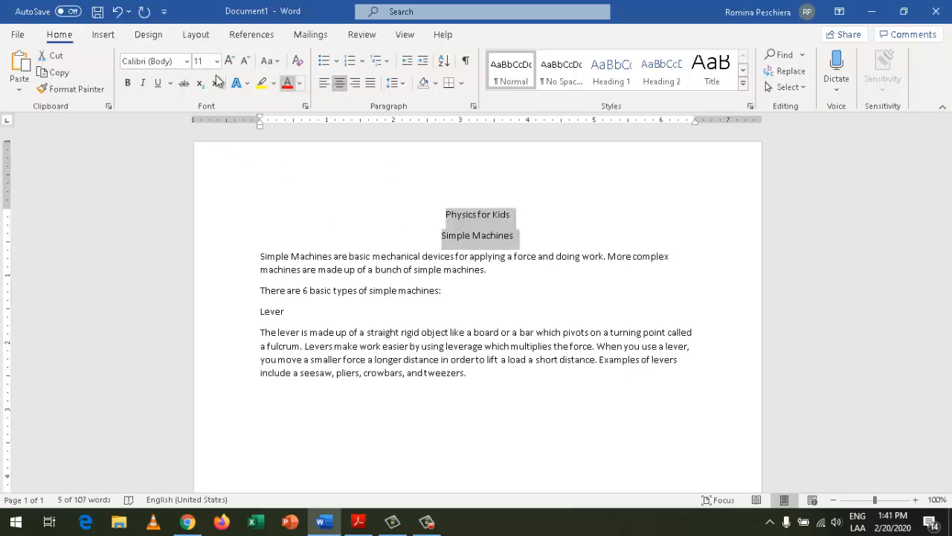
{"action": "left_click", "coordinate": [128, 83]}
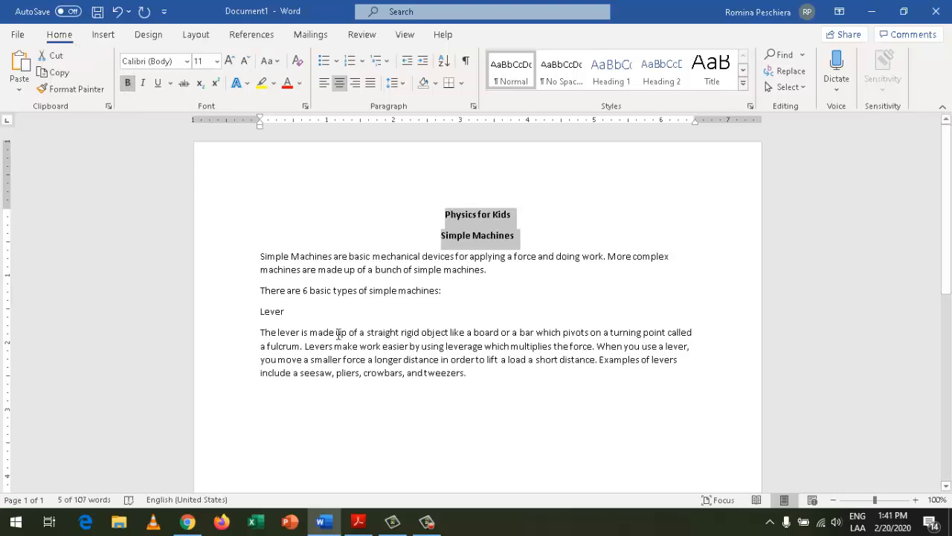
{"action": "left_click", "coordinate": [261, 258]}
Insert a footnote at the end of the "Simple Machines" heading, and check the source web page and the footnote mark
{"action": "left_click", "coordinate": [519, 231]}
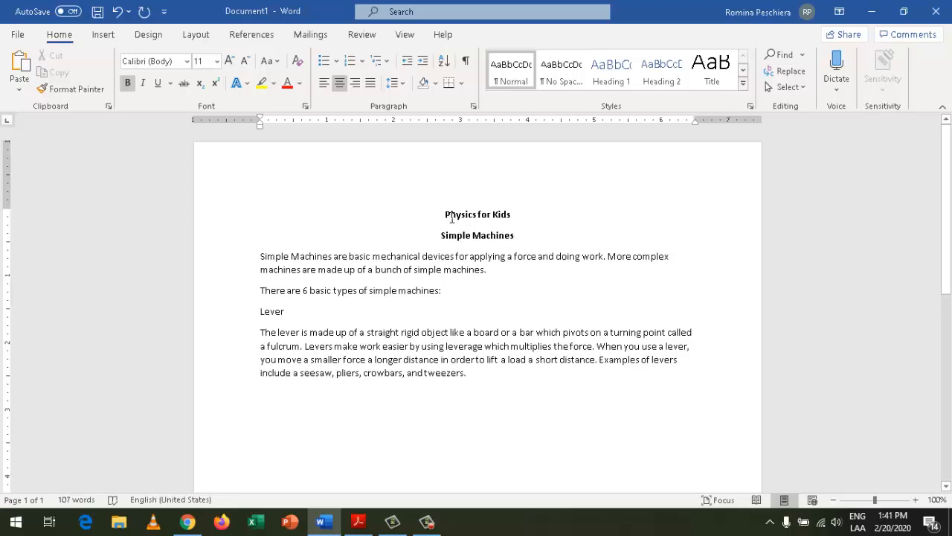
{"action": "left_click", "coordinate": [252, 37]}
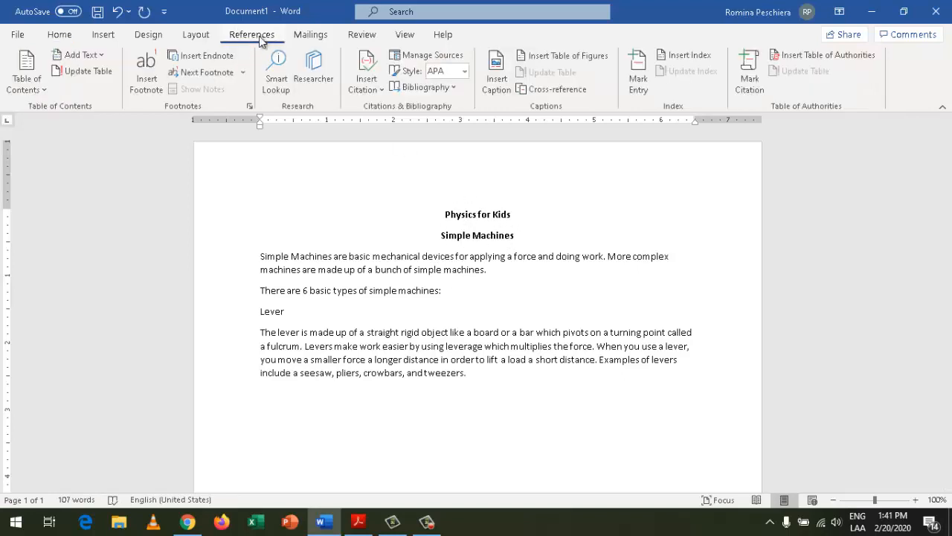
{"action": "left_click", "coordinate": [147, 83]}
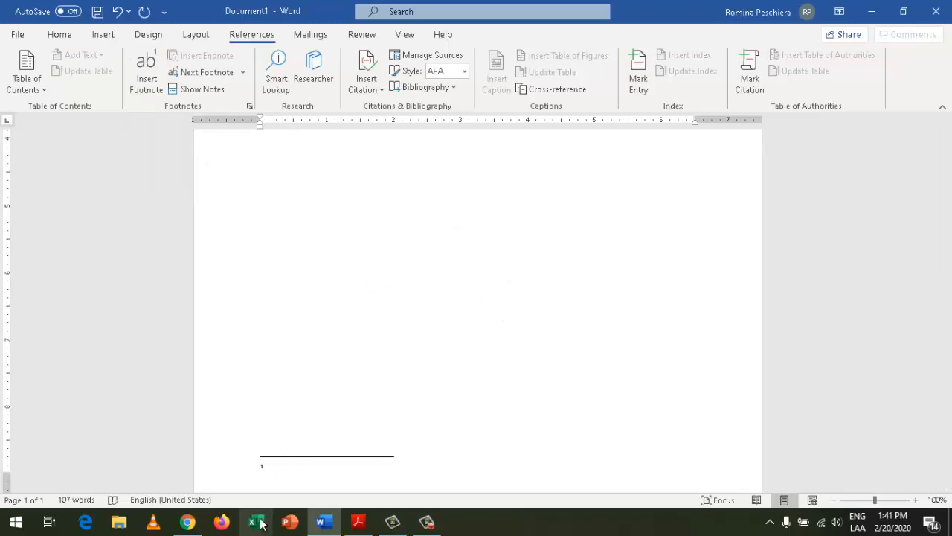
{"action": "left_click", "coordinate": [187, 522]}
{"action": "scroll", "coordinate": [388, 238], "scroll_direction": "up", "scroll_amount": 1}
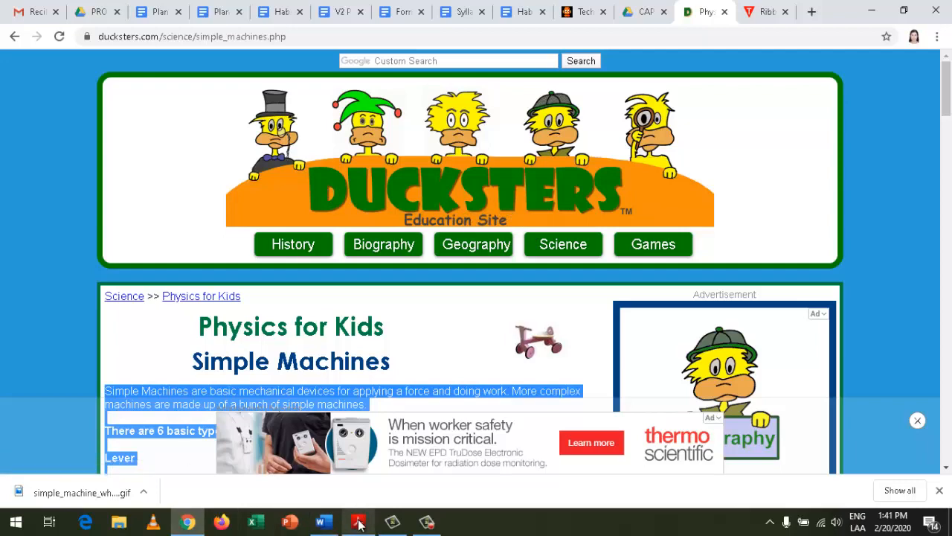
{"action": "left_click", "coordinate": [323, 527]}
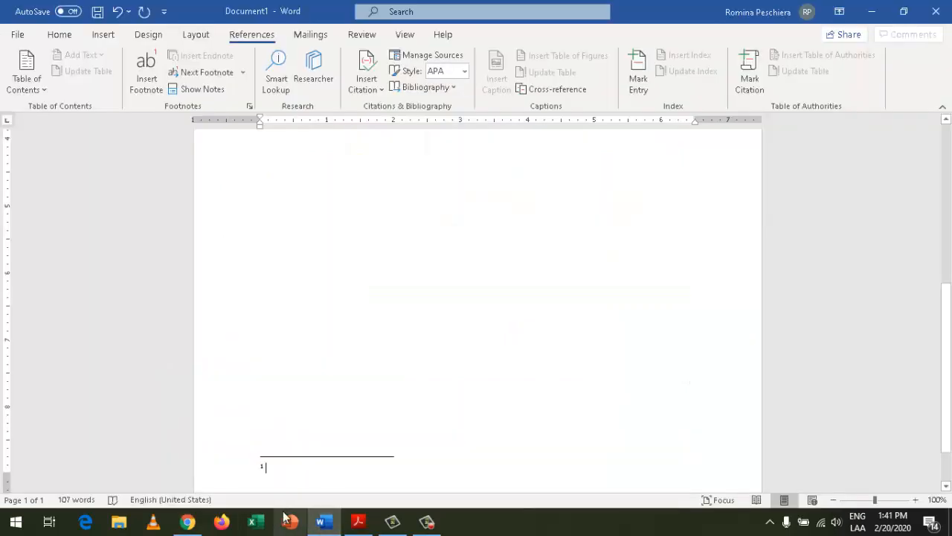
{"action": "scroll", "coordinate": [307, 251], "scroll_direction": "up", "scroll_amount": 5}
{"action": "scroll", "coordinate": [520, 199], "scroll_direction": "up", "scroll_amount": 3}
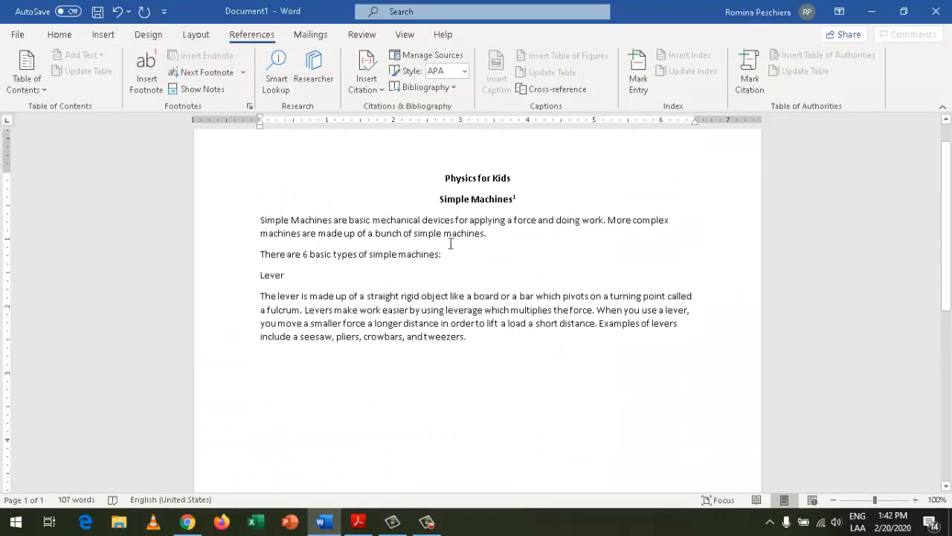
Begin the footnote text with "Author" and remove the stray period from the word "fulcrum" in the lever paragraph
{"action": "scroll", "coordinate": [450, 243], "scroll_direction": "down", "scroll_amount": 8}
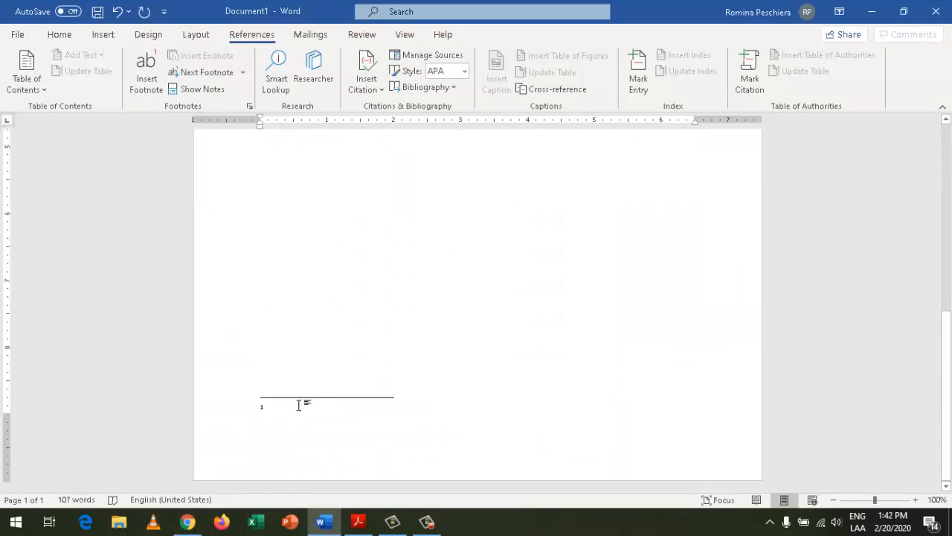
{"action": "type", "text": "Auth"}
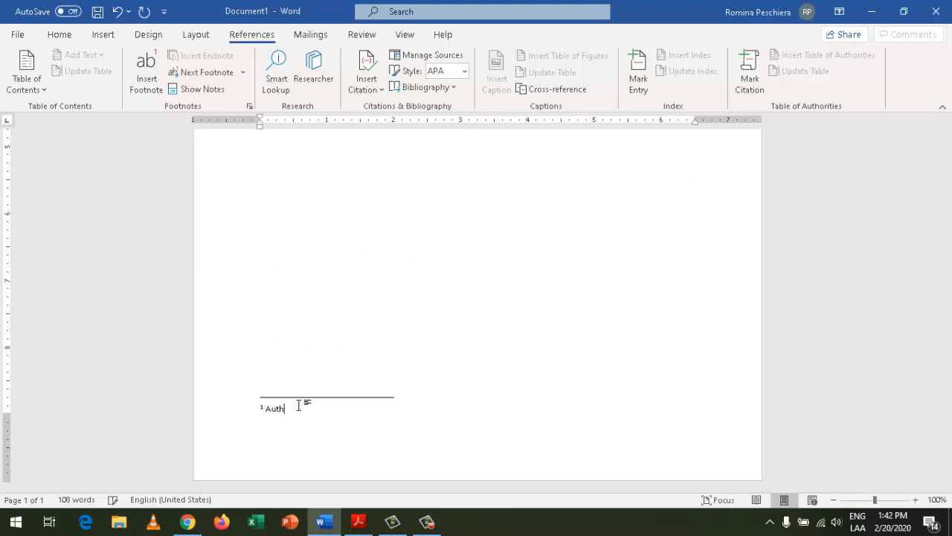
{"action": "key", "text": "Up"}
{"action": "key", "text": "Up"}
{"action": "key", "text": "Up"}
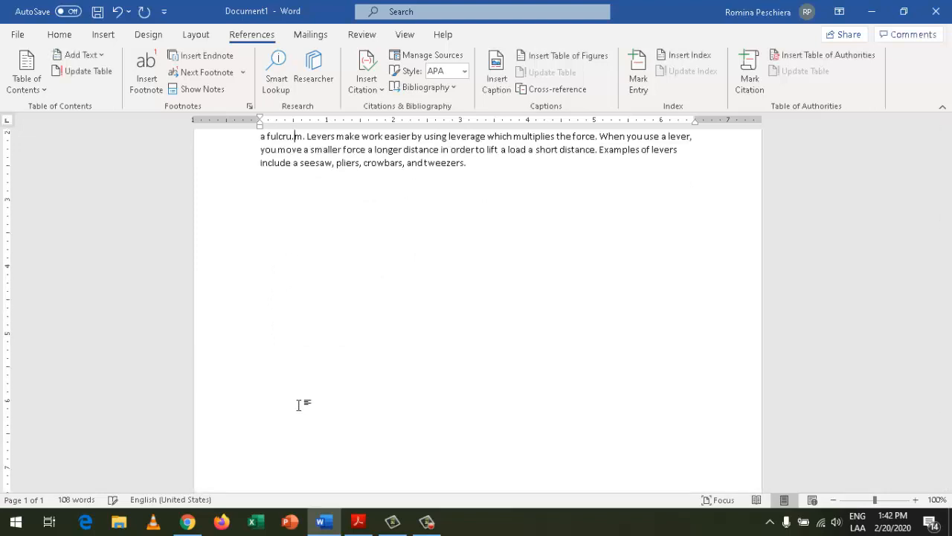
{"action": "key", "text": "BackSpace"}
{"action": "scroll", "coordinate": [217, 433], "scroll_direction": "down", "scroll_amount": 5}
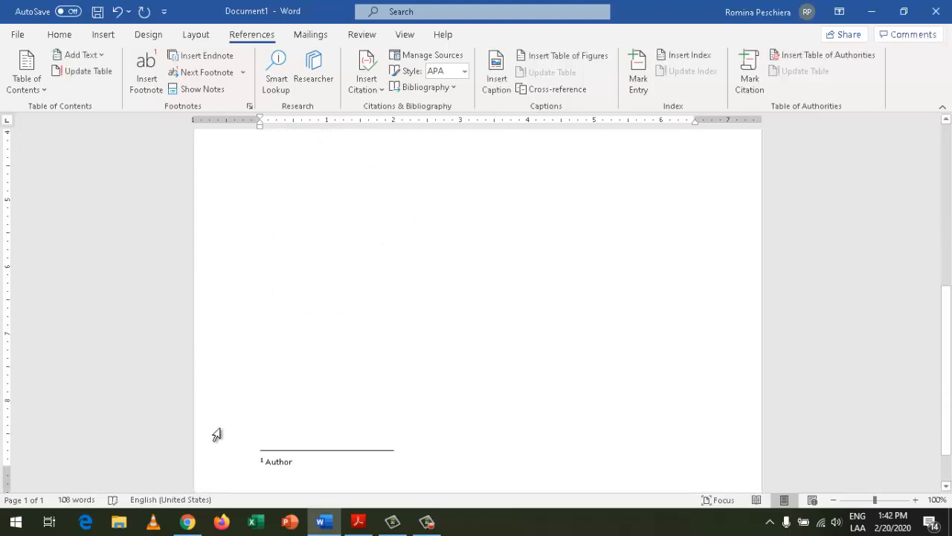
{"action": "left_click", "coordinate": [314, 430]}
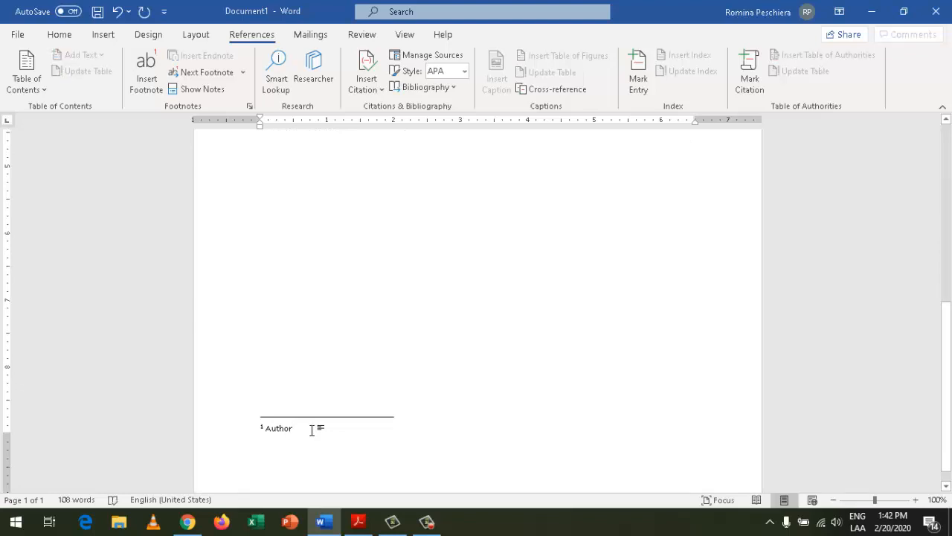
Complete the footnote as "Author: Ducksters Education Site", checking the site's name on the web page in Chrome
{"action": "type", "text": ": Duckster"}
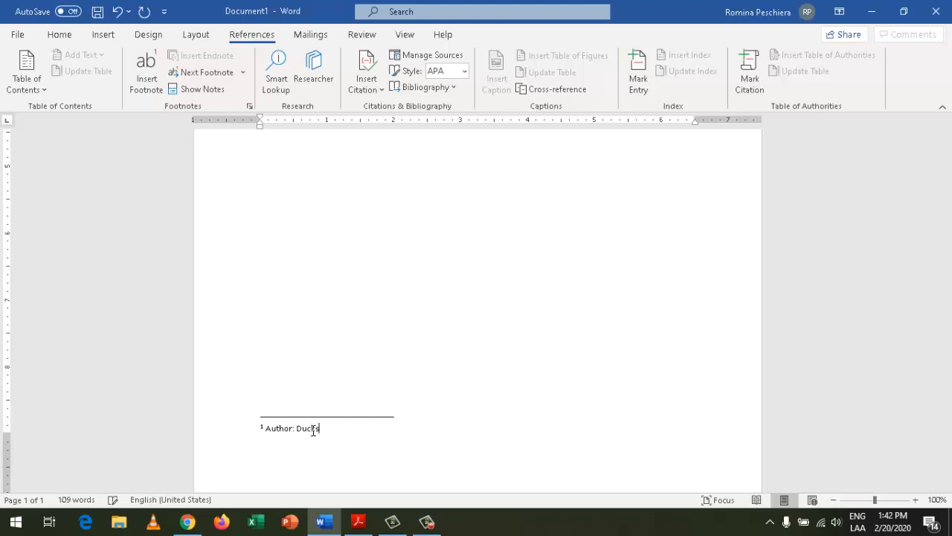
{"action": "left_click", "coordinate": [188, 521]}
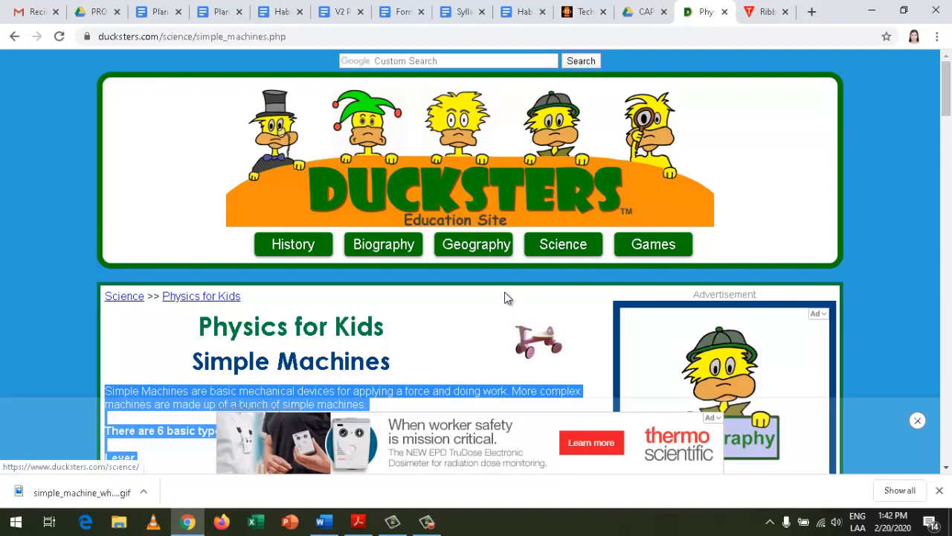
{"action": "left_click", "coordinate": [322, 522]}
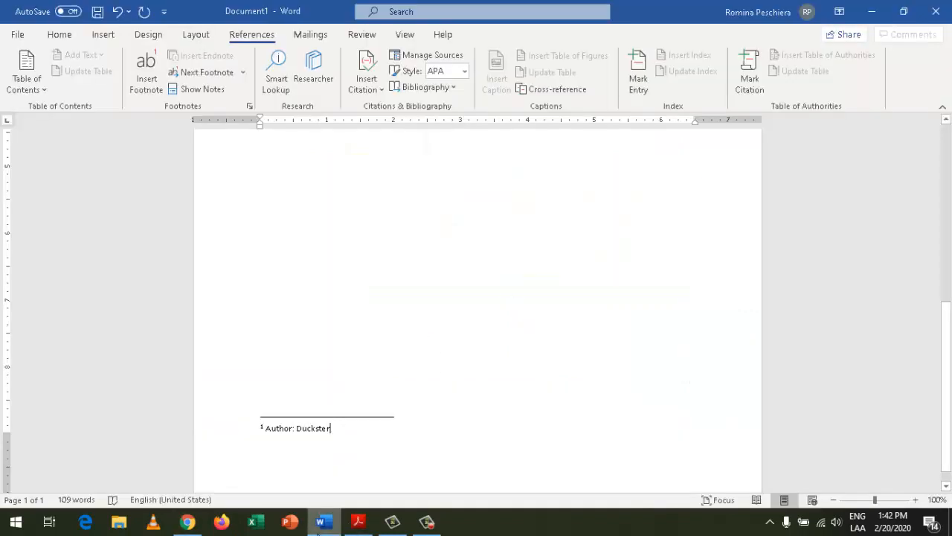
{"action": "type", "text": "s"}
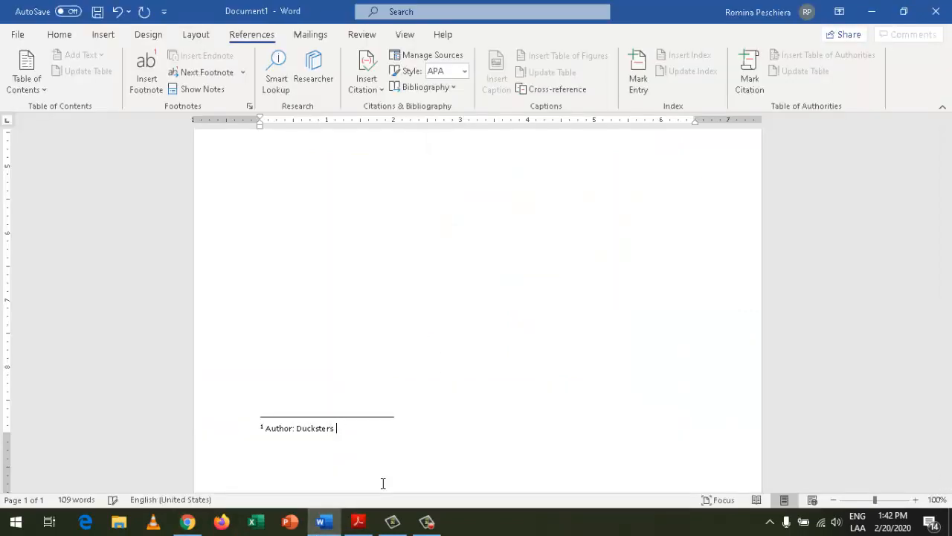
{"action": "type", "text": " Education Site"}
{"action": "left_click", "coordinate": [327, 395]}
Underline the "Lever" subheading
{"action": "scroll", "coordinate": [327, 395], "scroll_direction": "up", "scroll_amount": 5}
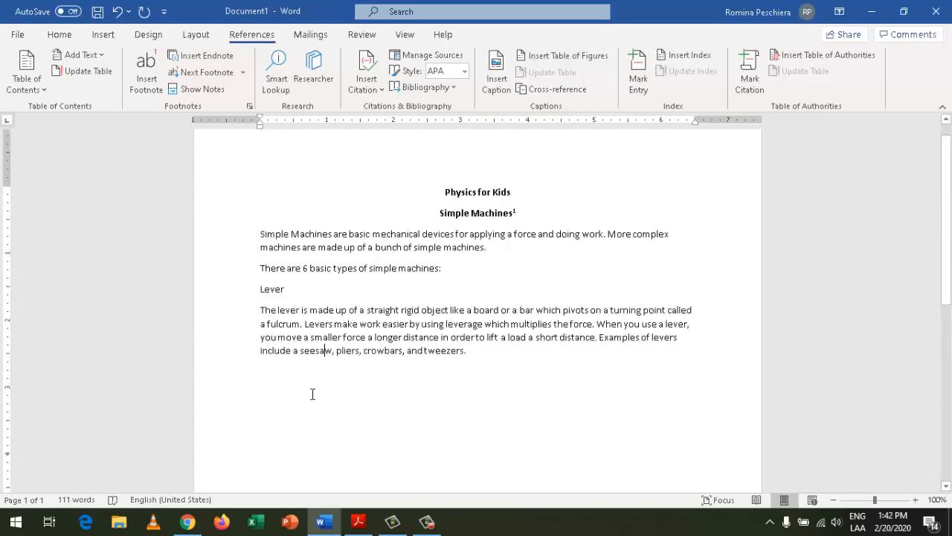
{"action": "scroll", "coordinate": [312, 394], "scroll_direction": "up", "scroll_amount": 1}
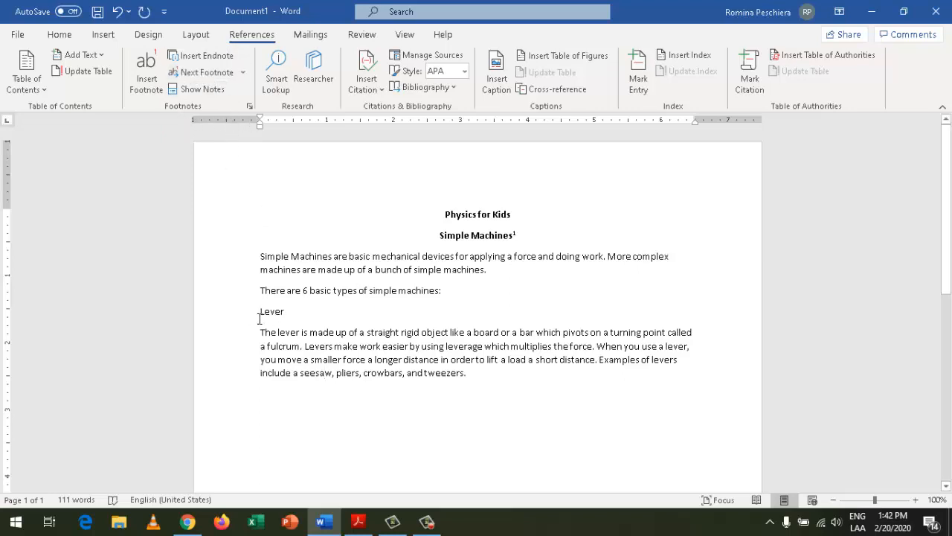
{"action": "left_click_drag", "start_coordinate": [258, 311], "coordinate": [289, 313]}
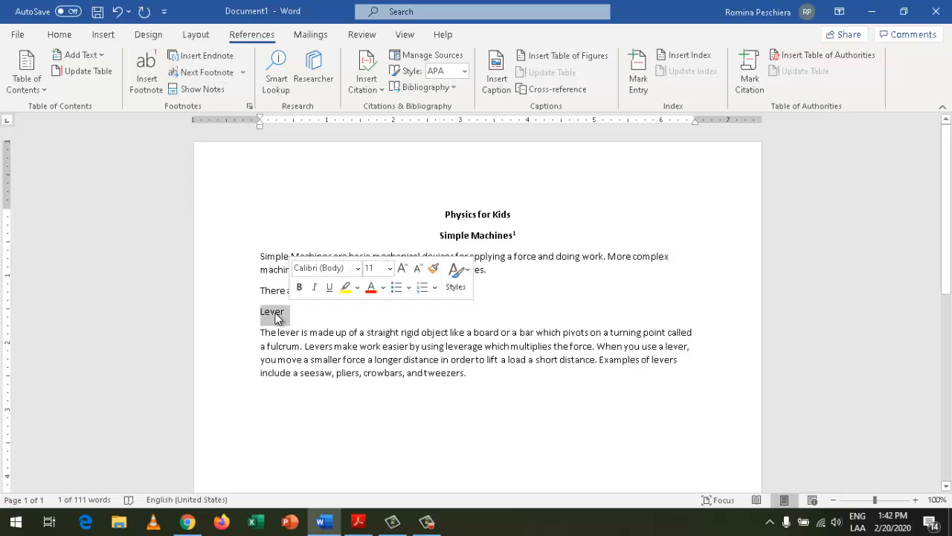
{"action": "left_click", "coordinate": [59, 34]}
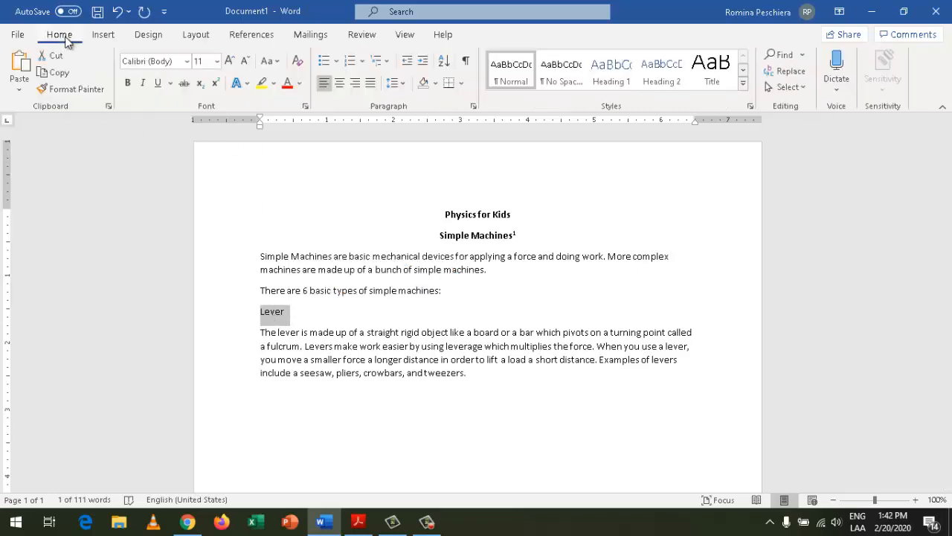
{"action": "left_click", "coordinate": [157, 82]}
Add a new line after the lever paragraph and copy the "Wheel and axle" heading and paragraph from the Ducksters page in Chrome
{"action": "left_click", "coordinate": [468, 372]}
{"action": "key", "text": "Return"}
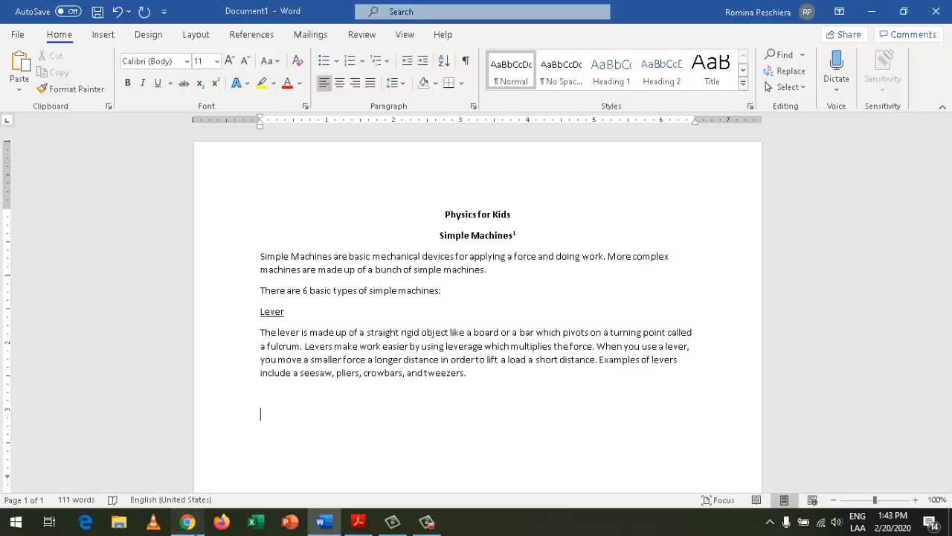
{"action": "left_click", "coordinate": [187, 521]}
{"action": "scroll", "coordinate": [240, 458], "scroll_direction": "down", "scroll_amount": 2}
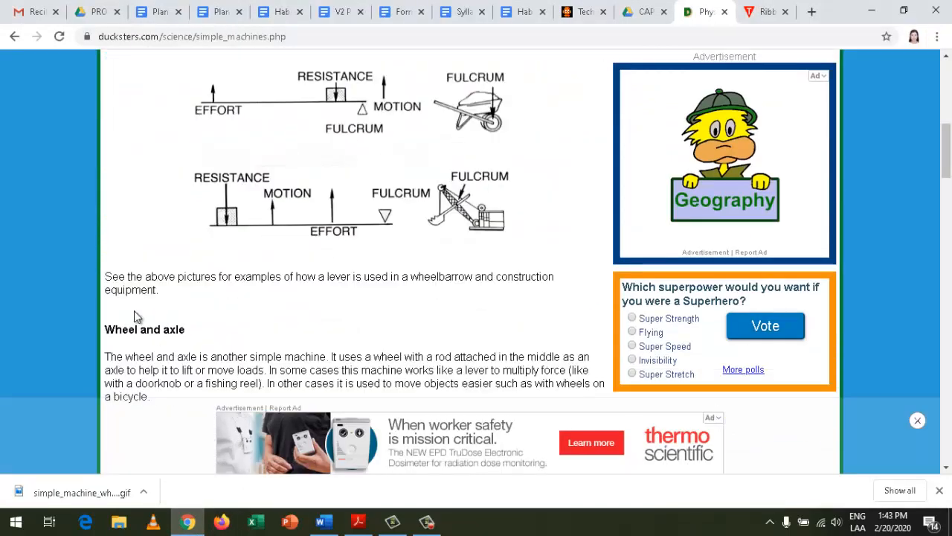
{"action": "left_click_drag", "start_coordinate": [179, 319], "coordinate": [106, 319]}
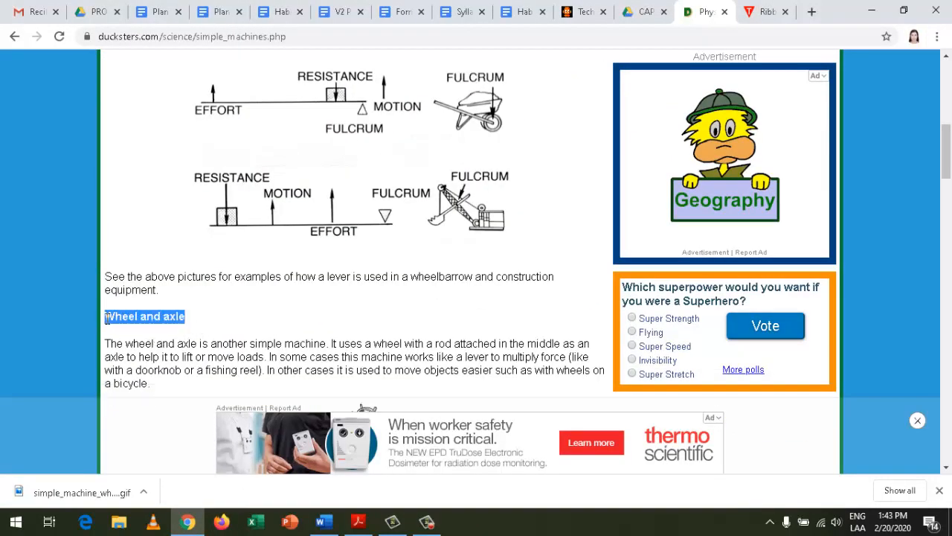
{"action": "left_click_drag", "start_coordinate": [149, 382], "coordinate": [105, 318]}
{"action": "right_click", "coordinate": [109, 316]}
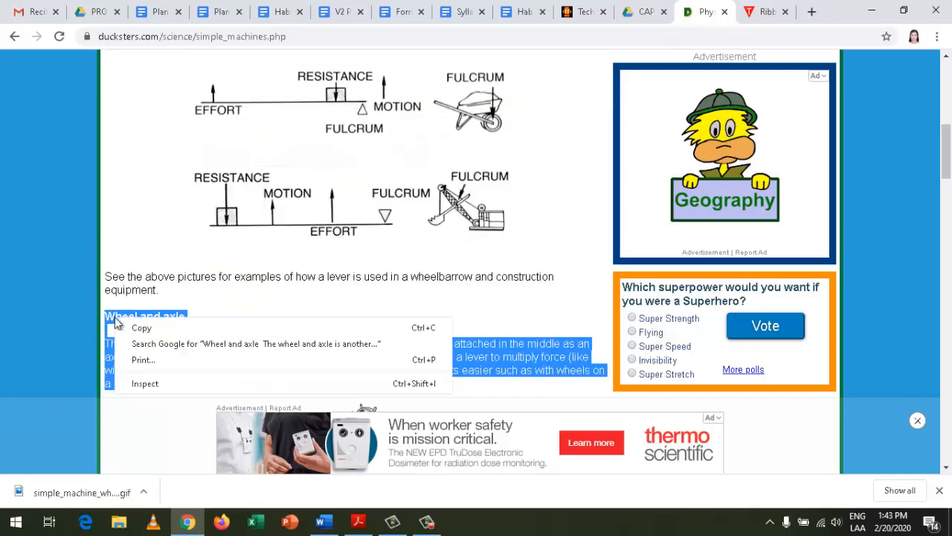
{"action": "left_click", "coordinate": [153, 329]}
Paste the wheel and axle section as text only below the lever paragraph in Word and delete the empty line under its heading
{"action": "left_click", "coordinate": [322, 521]}
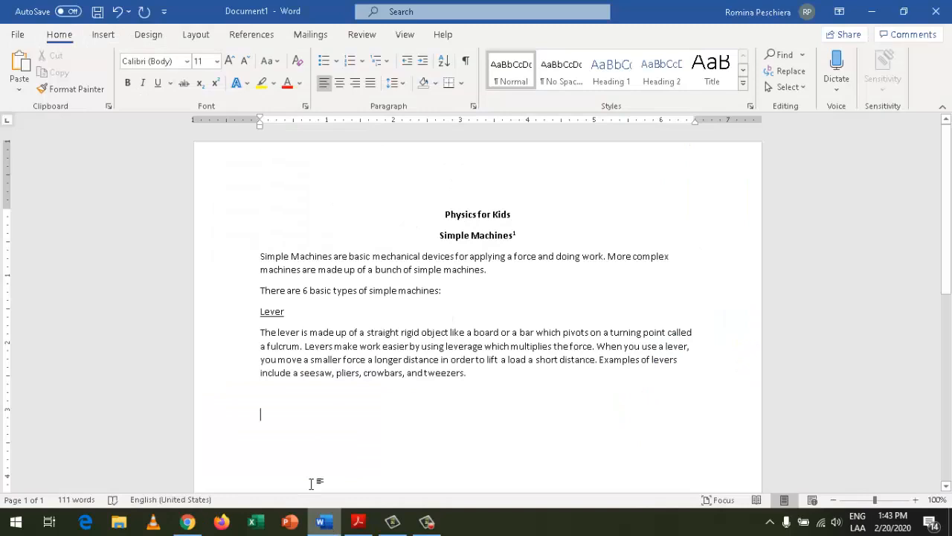
{"action": "right_click", "coordinate": [278, 398]}
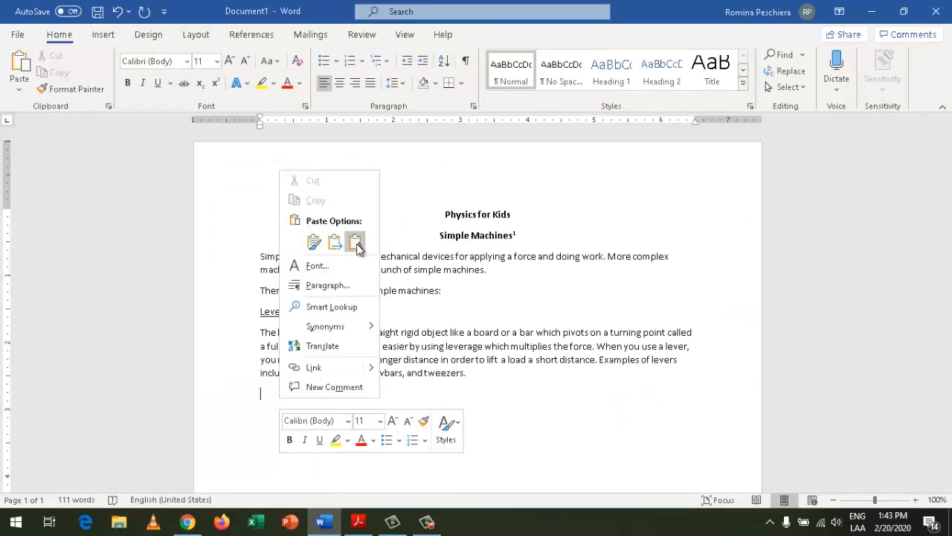
{"action": "left_click", "coordinate": [356, 242]}
{"action": "left_click", "coordinate": [297, 410]}
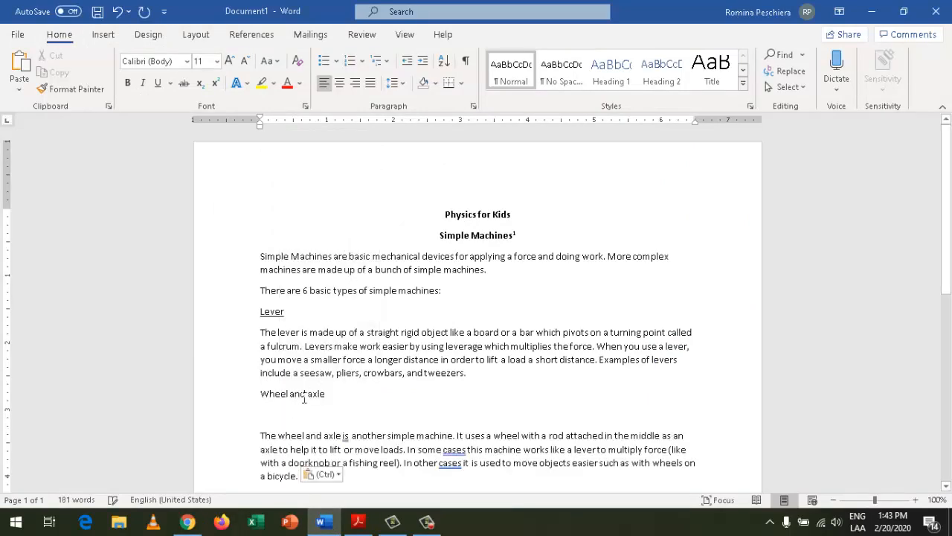
{"action": "key", "text": "Delete"}
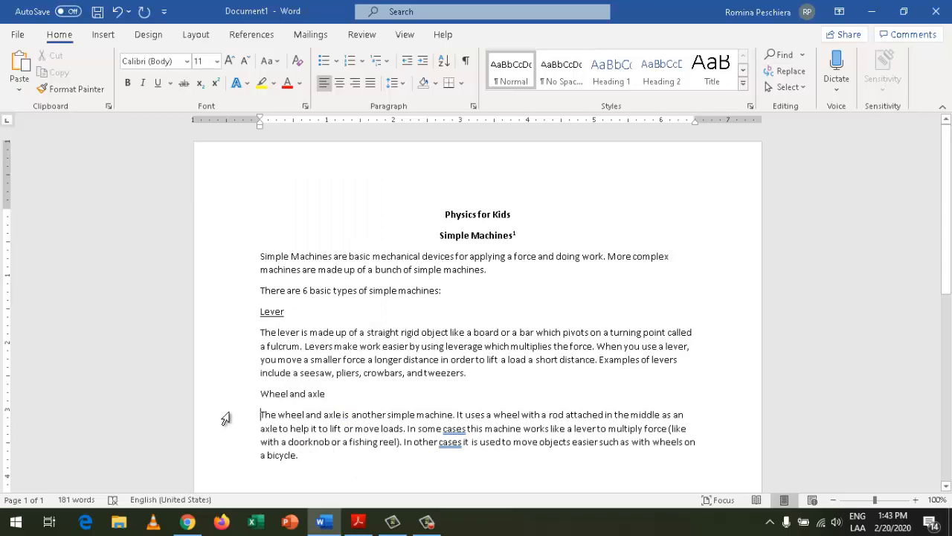
Underline the "Wheel and axle" subheading without making it bold
{"action": "left_click_drag", "start_coordinate": [260, 394], "coordinate": [325, 397]}
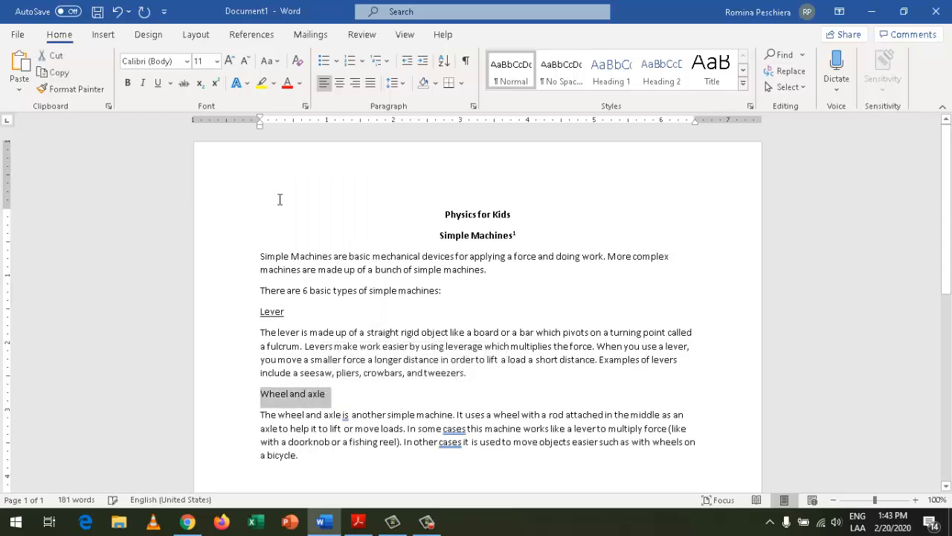
{"action": "left_click", "coordinate": [127, 83]}
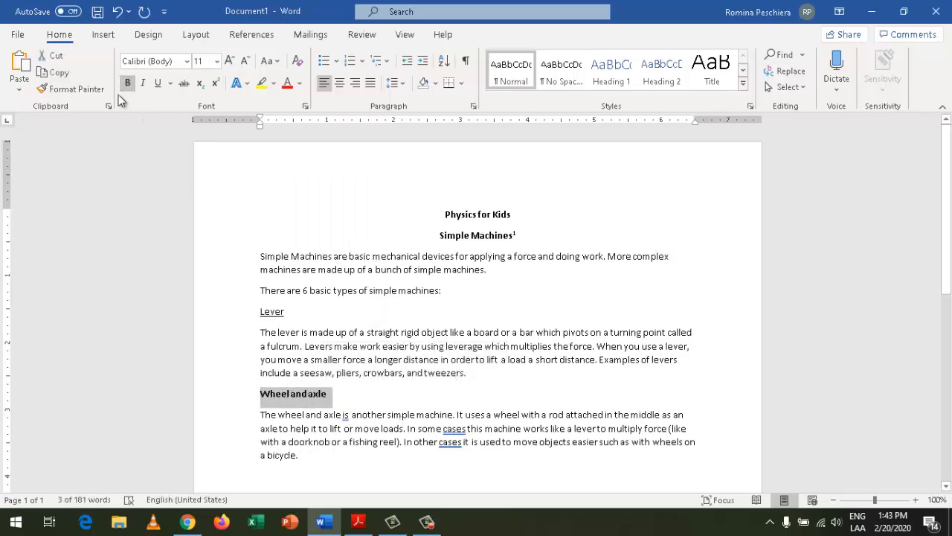
{"action": "left_click", "coordinate": [127, 83]}
{"action": "left_click", "coordinate": [158, 83]}
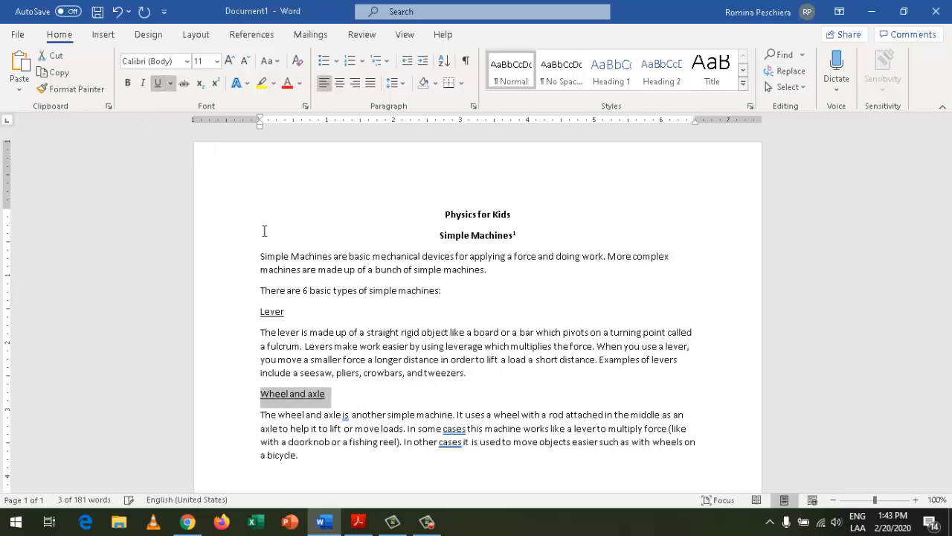
{"action": "left_click", "coordinate": [386, 431]}
Place the cursor below the wheel and axle paragraph and copy the "Pulley" heading and first paragraph from the Ducksters page in Chrome
{"action": "scroll", "coordinate": [362, 406], "scroll_direction": "down", "scroll_amount": 2}
{"action": "left_click", "coordinate": [359, 406]}
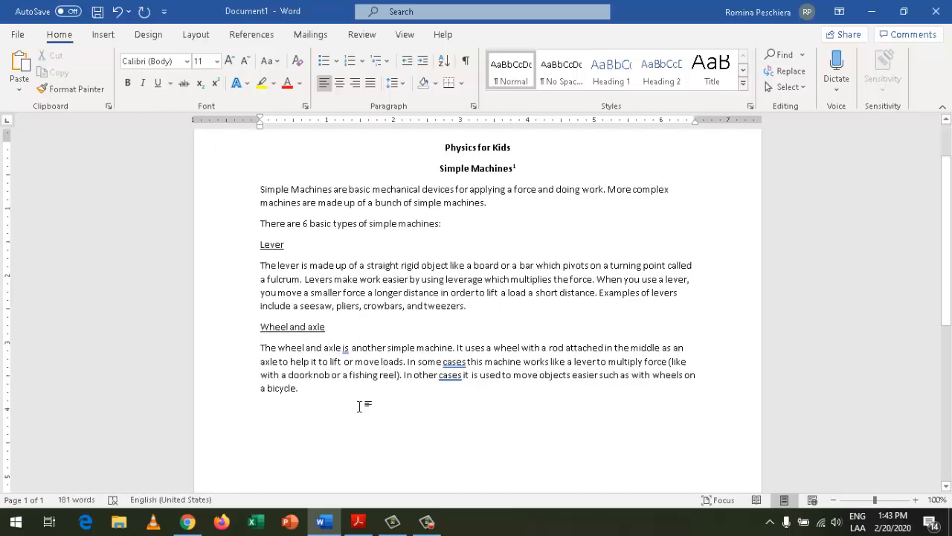
{"action": "left_click", "coordinate": [188, 522]}
{"action": "scroll", "coordinate": [162, 352], "scroll_direction": "up", "scroll_amount": 5}
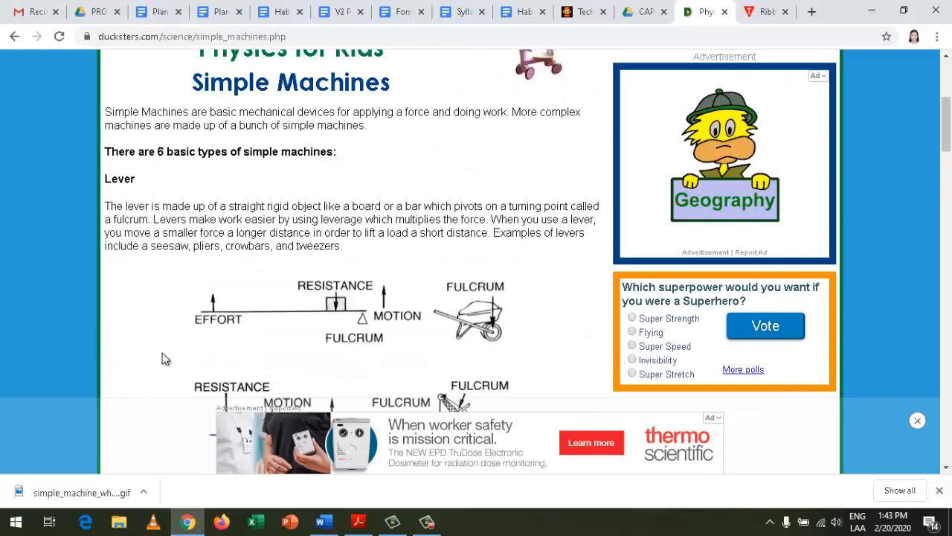
{"action": "scroll", "coordinate": [101, 304], "scroll_direction": "down", "scroll_amount": 10}
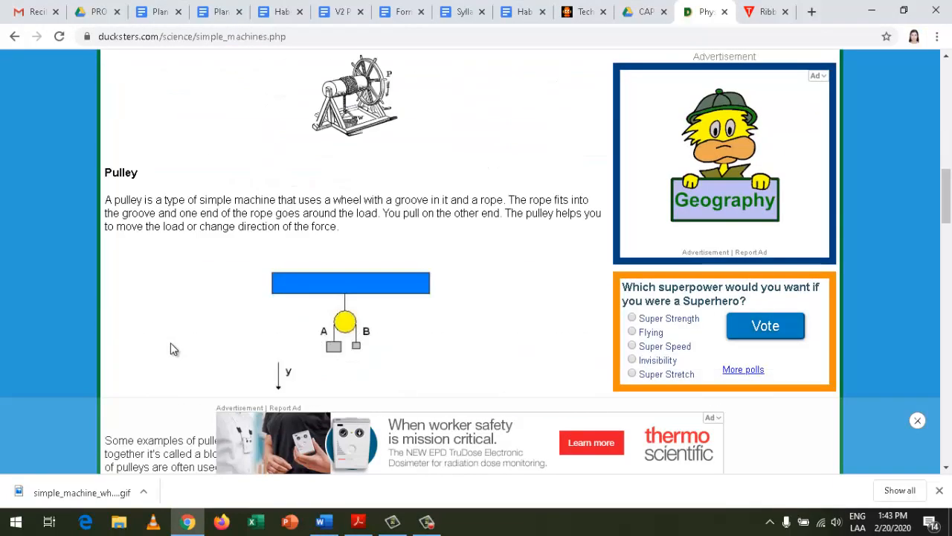
{"action": "left_click_drag", "start_coordinate": [105, 172], "coordinate": [341, 227]}
{"action": "right_click", "coordinate": [189, 206]}
{"action": "left_click", "coordinate": [228, 221]}
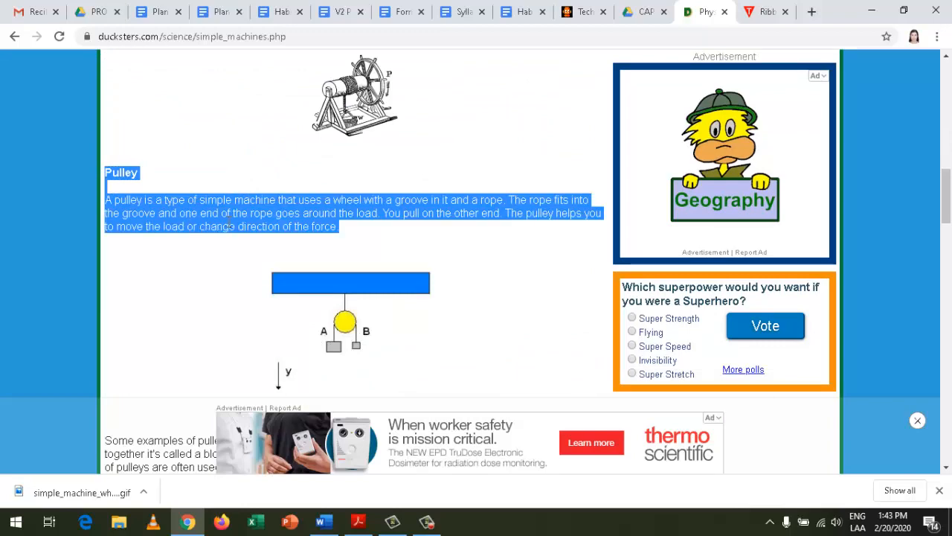
Paste the pulley section as text only below the wheel and axle paragraph in the Word document
{"action": "left_click", "coordinate": [321, 520]}
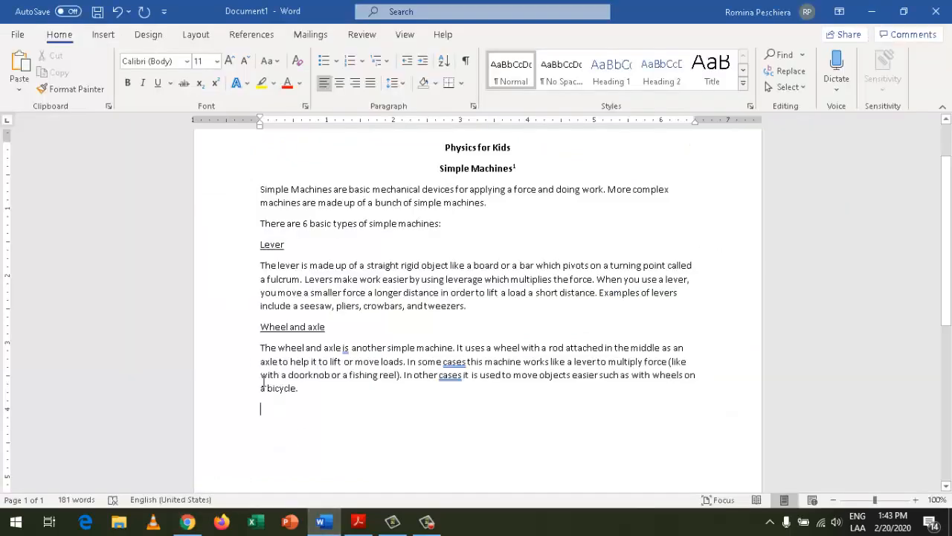
{"action": "right_click", "coordinate": [278, 419]}
{"action": "left_click", "coordinate": [354, 264]}
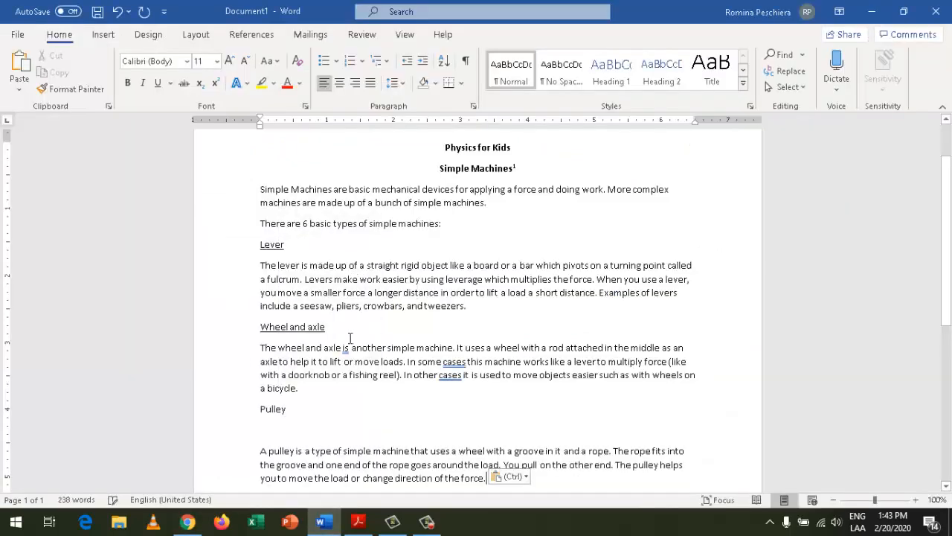
Delete the empty line under the "Pulley" subheading and underline that subheading
{"action": "left_click", "coordinate": [298, 431]}
{"action": "key", "text": "Delete"}
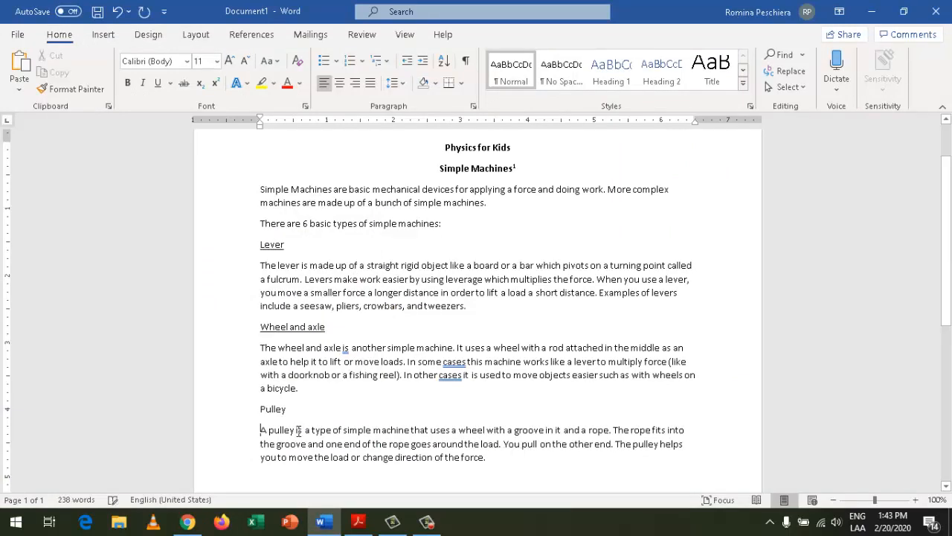
{"action": "left_click_drag", "start_coordinate": [295, 415], "coordinate": [259, 412]}
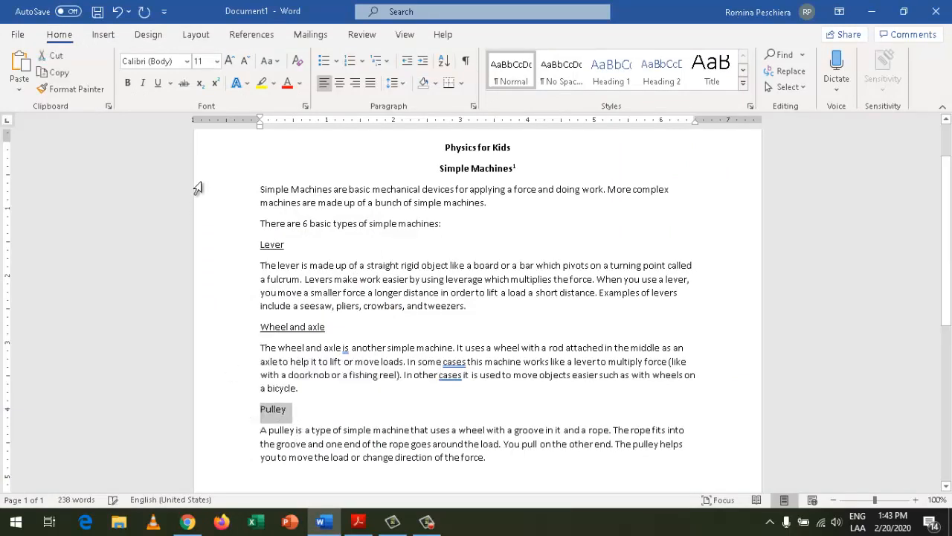
{"action": "left_click", "coordinate": [387, 402]}
Review the subheadings and delete the empty line above "Pulley"
{"action": "scroll", "coordinate": [387, 404], "scroll_direction": "up", "scroll_amount": 2}
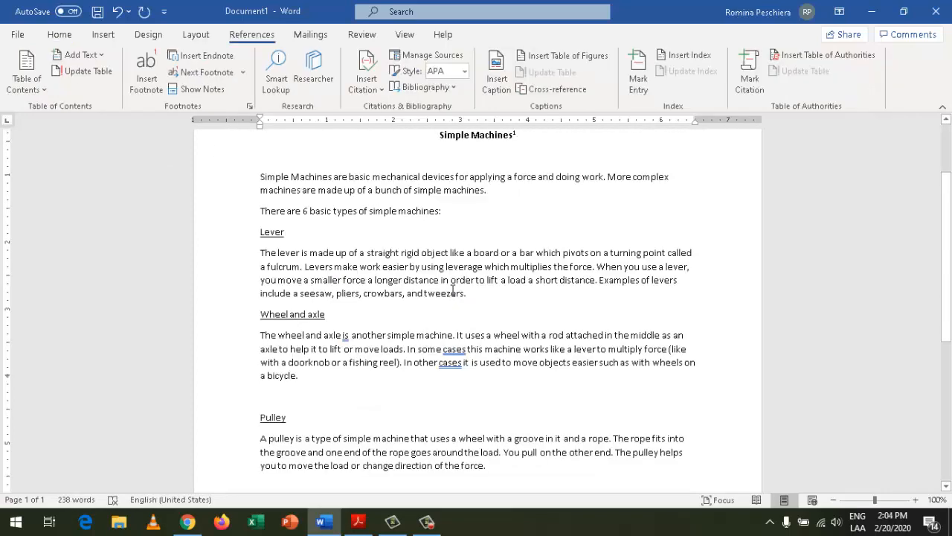
{"action": "scroll", "coordinate": [424, 254], "scroll_direction": "up", "scroll_amount": 1}
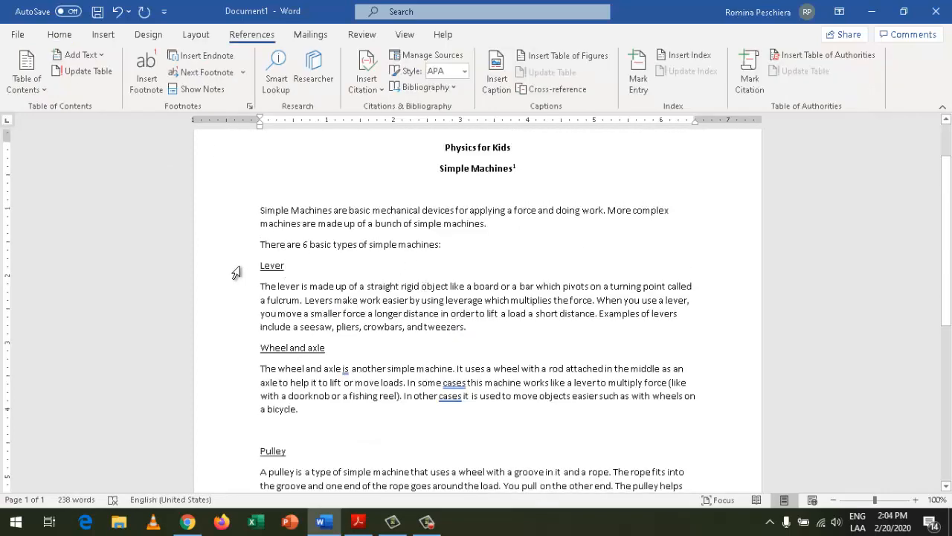
{"action": "left_click_drag", "start_coordinate": [260, 266], "coordinate": [329, 294]}
{"action": "left_click_drag", "start_coordinate": [342, 348], "coordinate": [260, 348]}
{"action": "left_click", "coordinate": [280, 436]}
{"action": "key", "text": "Delete"}
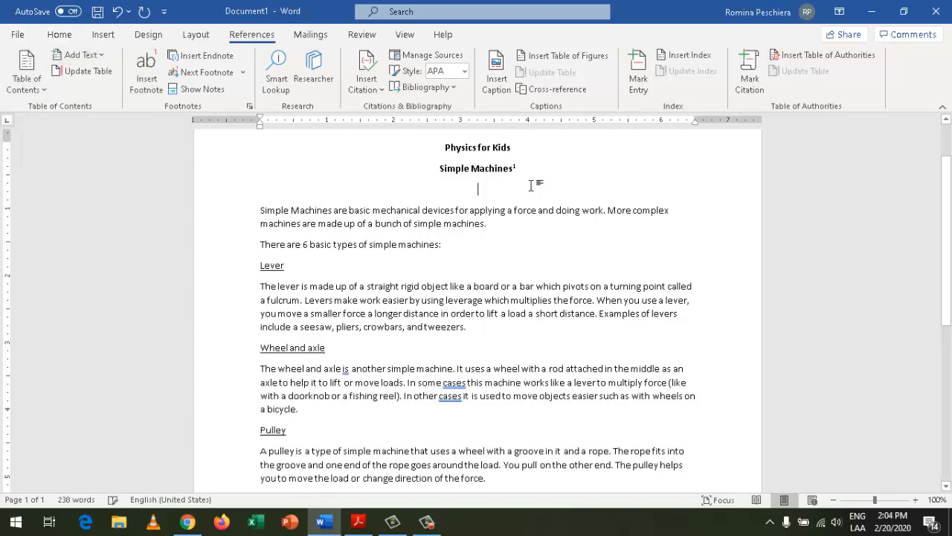
Add an empty line above the "Physics for Kids" title and insert a page break so the text starts on a new page
{"action": "left_click", "coordinate": [467, 194]}
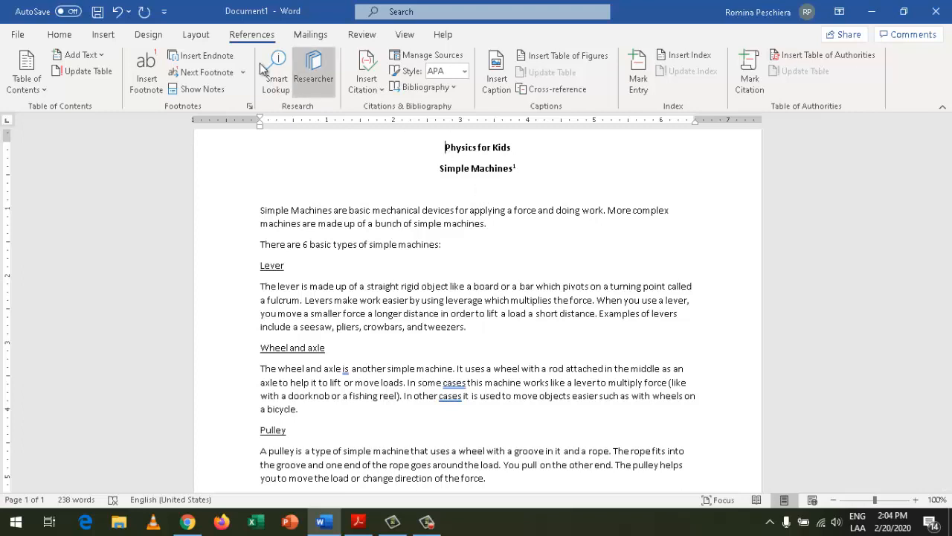
{"action": "left_click", "coordinate": [103, 35]}
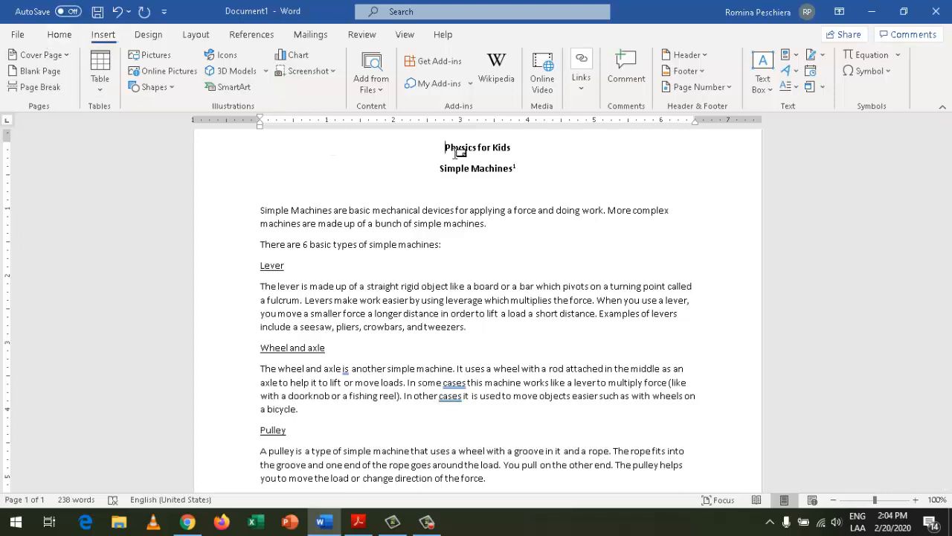
{"action": "scroll", "coordinate": [446, 164], "scroll_direction": "up", "scroll_amount": 2}
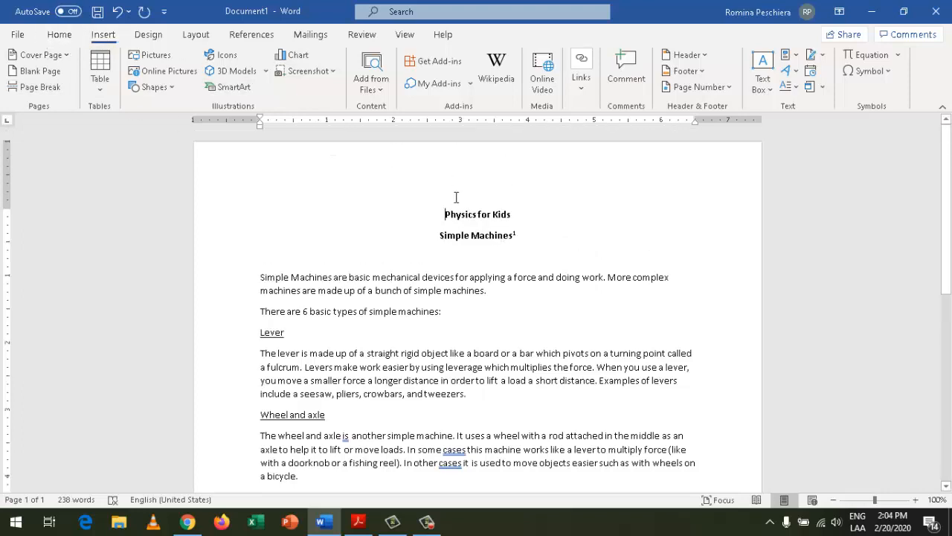
{"action": "key", "text": "Return"}
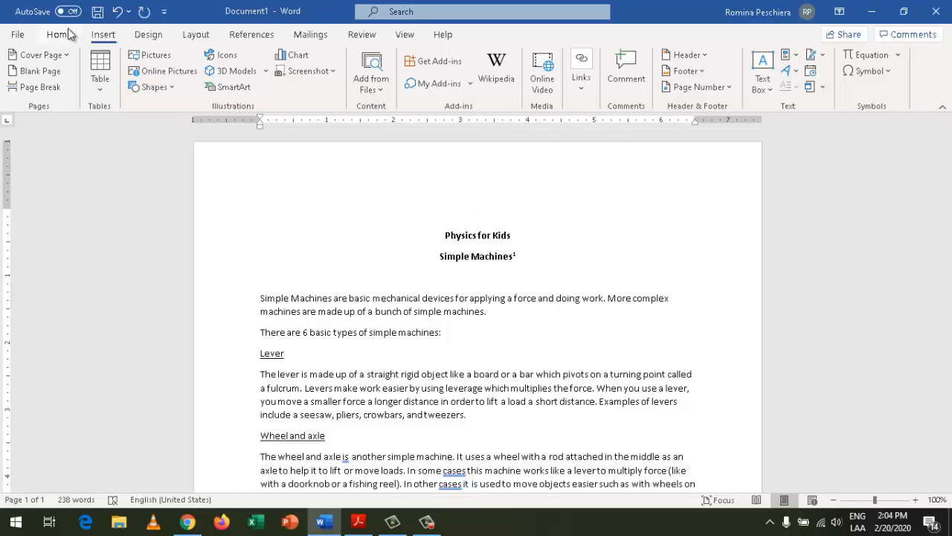
{"action": "left_click", "coordinate": [50, 88]}
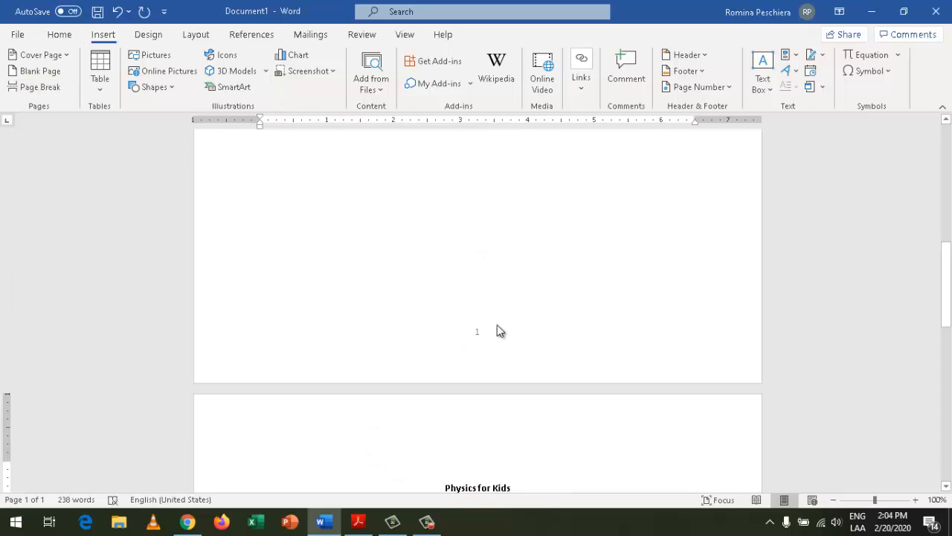
{"action": "scroll", "coordinate": [497, 324], "scroll_direction": "down", "scroll_amount": 5}
{"action": "scroll", "coordinate": [459, 327], "scroll_direction": "down", "scroll_amount": 5}
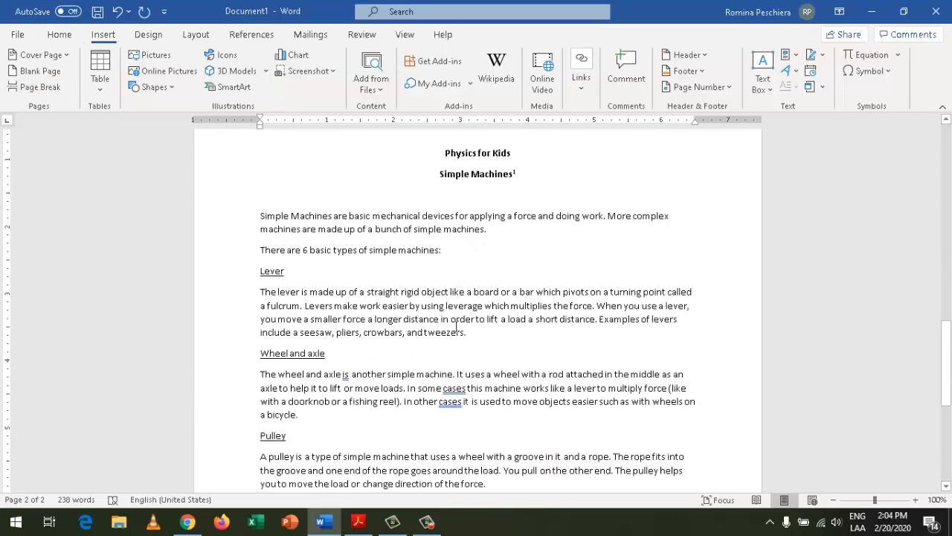
{"action": "scroll", "coordinate": [455, 328], "scroll_direction": "up", "scroll_amount": 11}
{"action": "scroll", "coordinate": [453, 328], "scroll_direction": "up", "scroll_amount": 14}
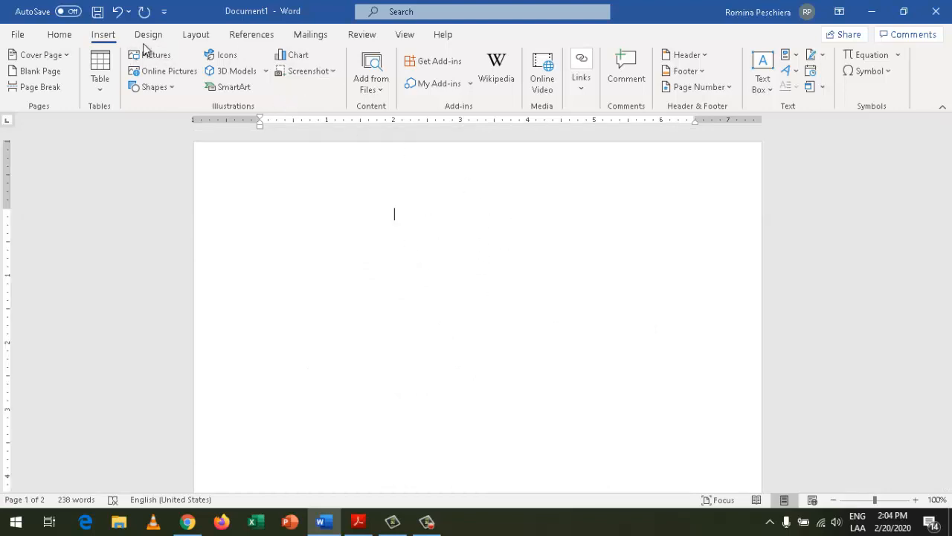
Insert Plain Number 2 page numbers at the bottom of the pages and return to the document body
{"action": "left_click", "coordinate": [731, 87]}
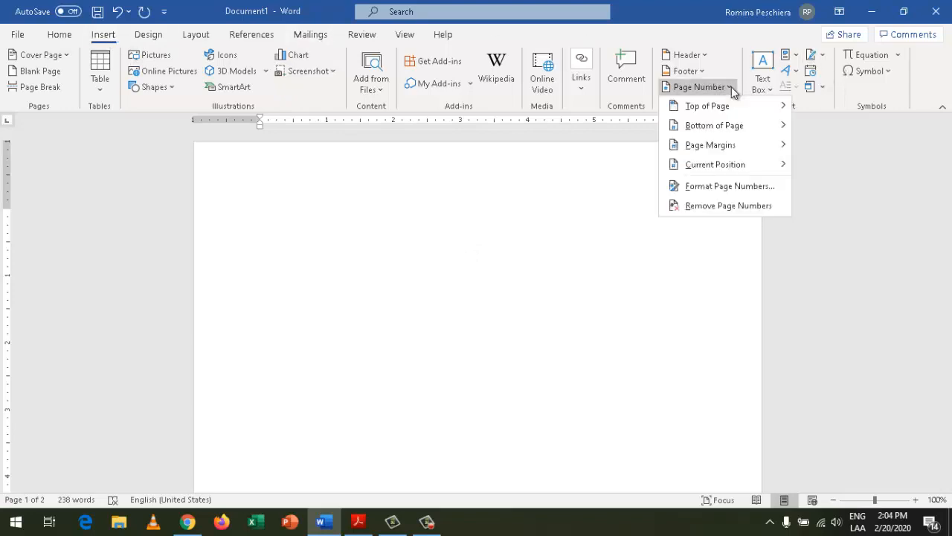
{"action": "mouse_move", "coordinate": [728, 100]}
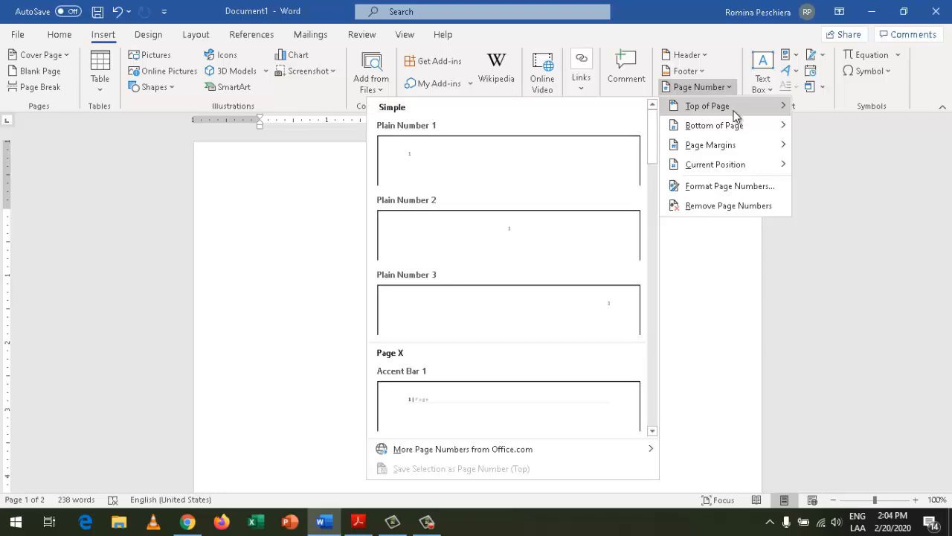
{"action": "mouse_move", "coordinate": [688, 110]}
{"action": "mouse_move", "coordinate": [720, 127]}
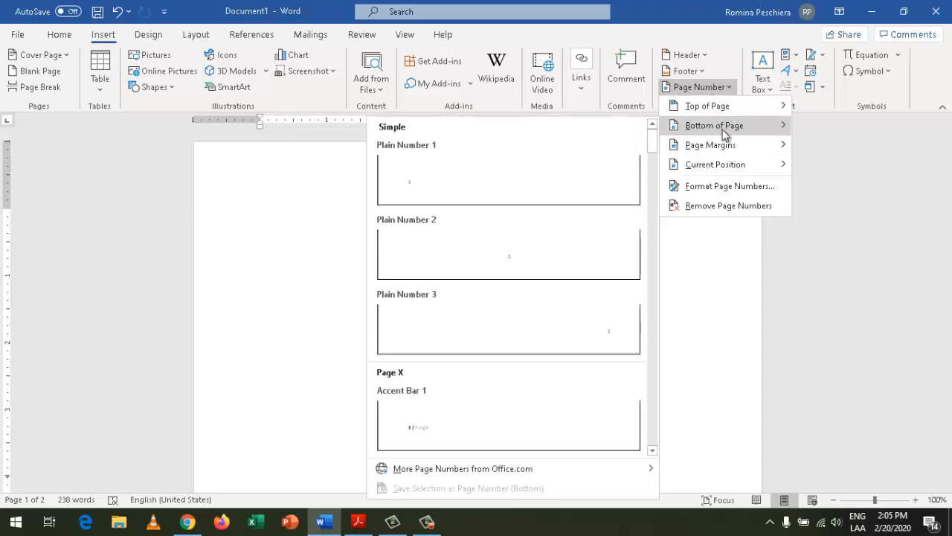
{"action": "left_click", "coordinate": [546, 269]}
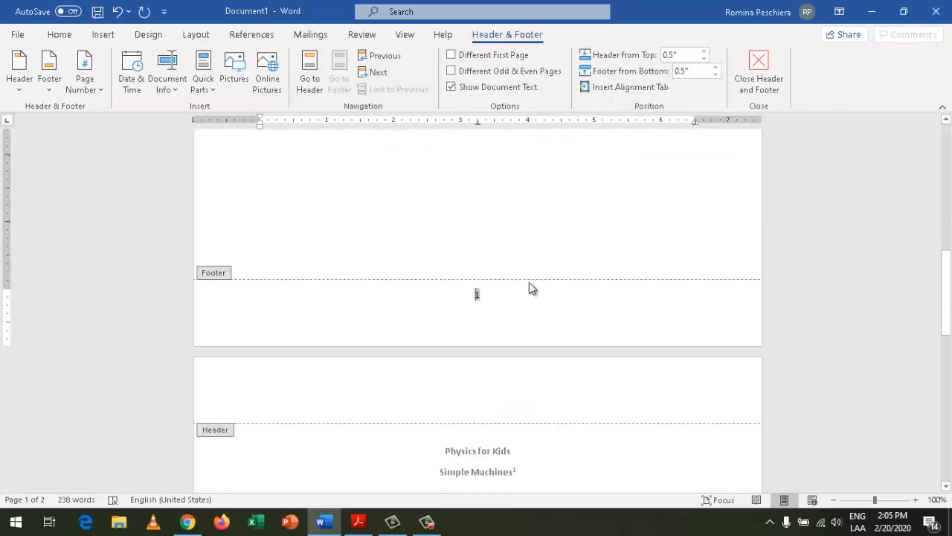
{"action": "scroll", "coordinate": [502, 292], "scroll_direction": "down", "scroll_amount": 15}
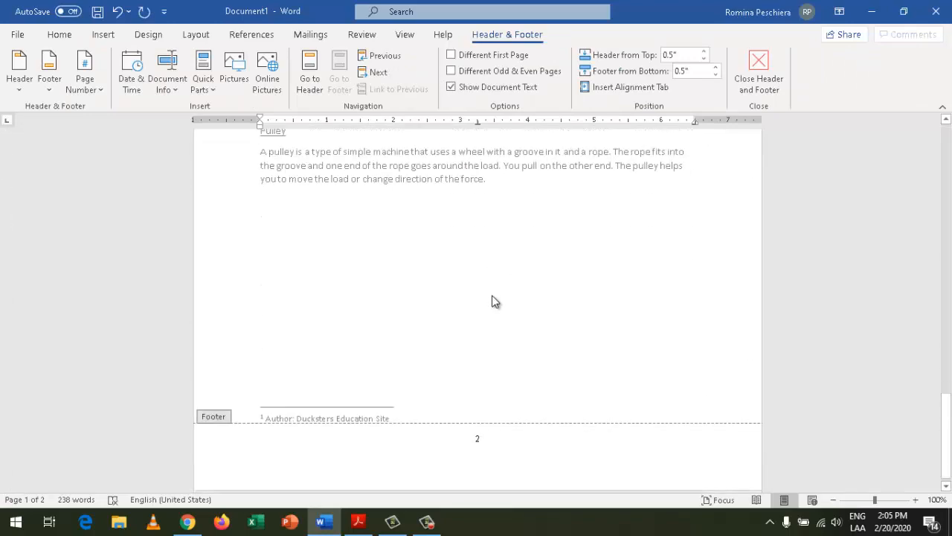
{"action": "left_click", "coordinate": [510, 427]}
{"action": "double_click", "coordinate": [504, 294]}
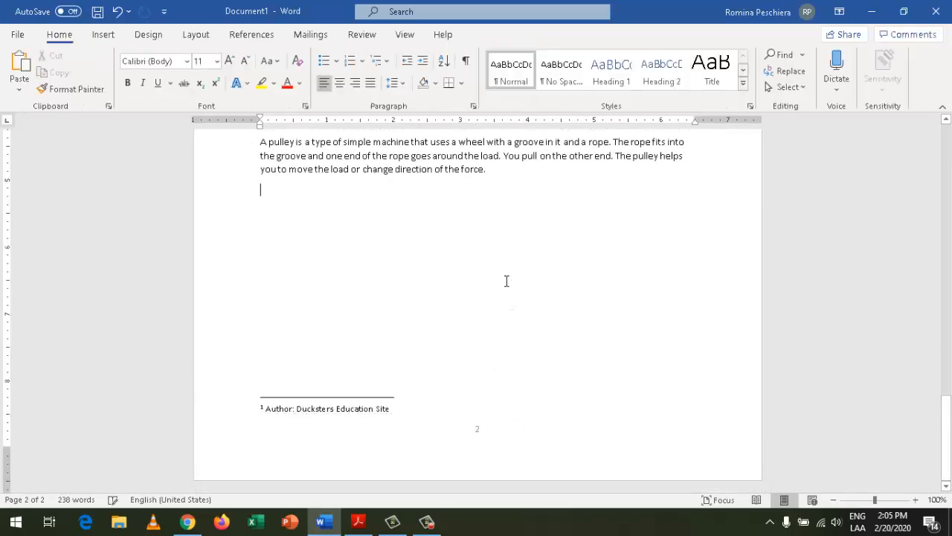
Insert a page break before the "Wheel and axle" subheading
{"action": "scroll", "coordinate": [506, 278], "scroll_direction": "up", "scroll_amount": 8}
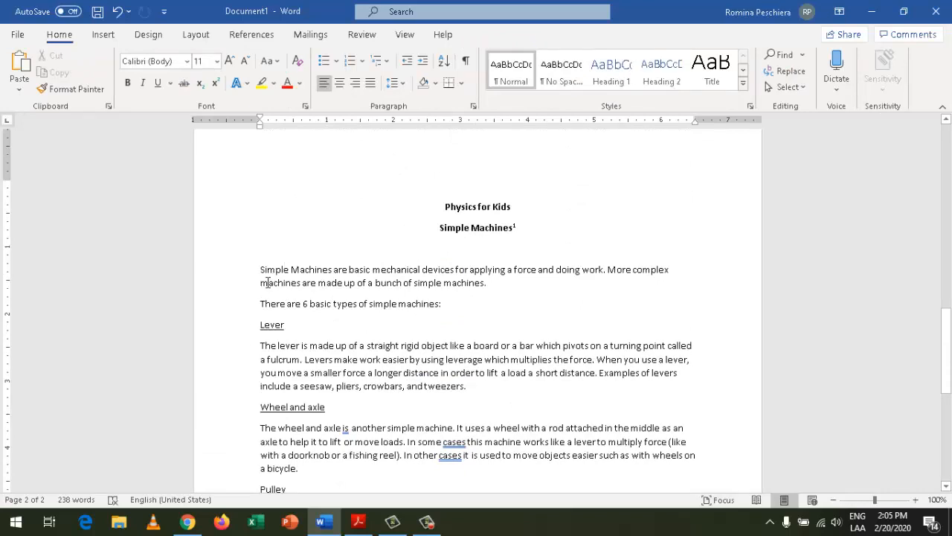
{"action": "left_click", "coordinate": [253, 328]}
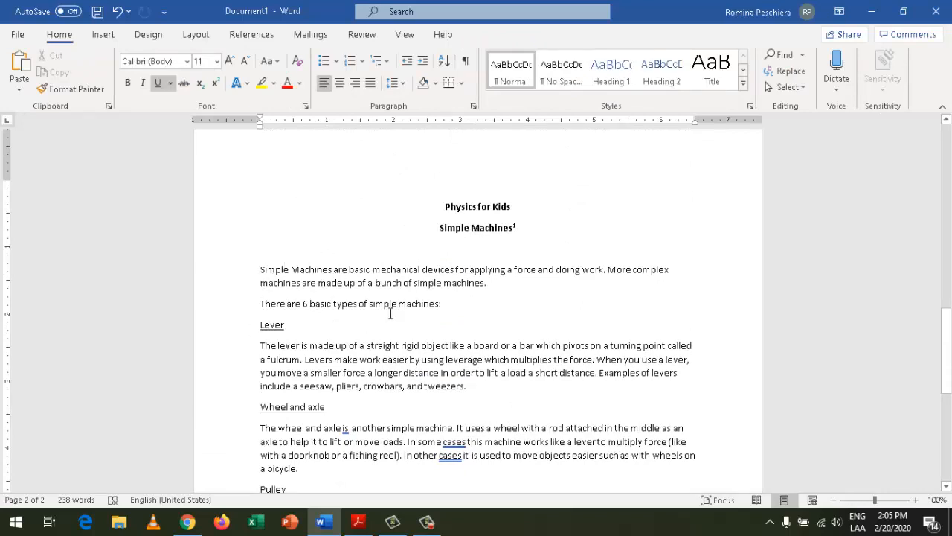
{"action": "scroll", "coordinate": [257, 372], "scroll_direction": "down", "scroll_amount": 3}
{"action": "left_click", "coordinate": [261, 306]}
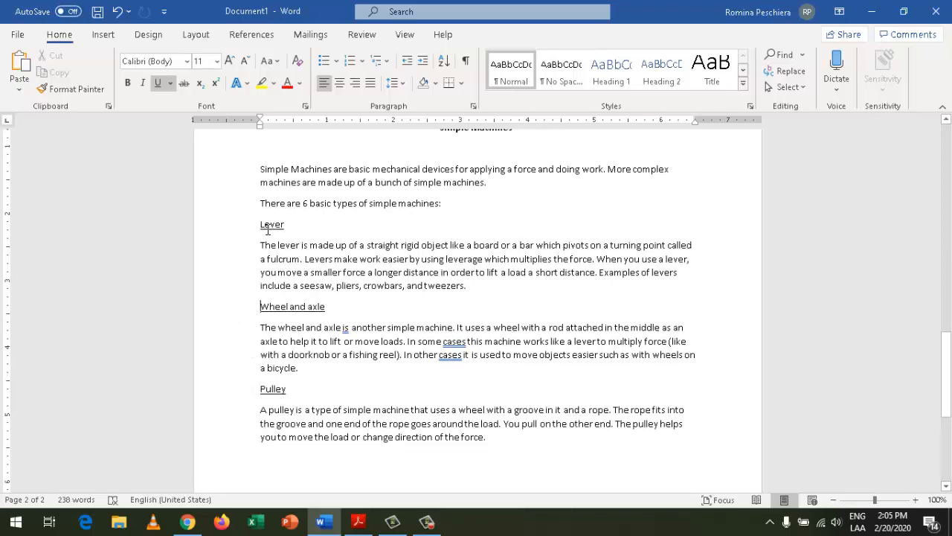
{"action": "left_click", "coordinate": [259, 223]}
{"action": "scroll", "coordinate": [260, 221], "scroll_direction": "down", "scroll_amount": 1}
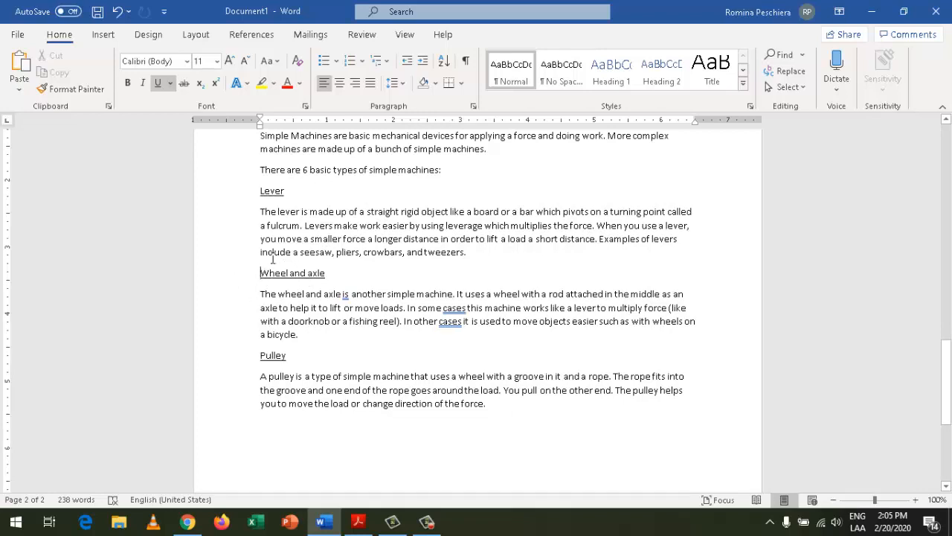
{"action": "left_click", "coordinate": [103, 35]}
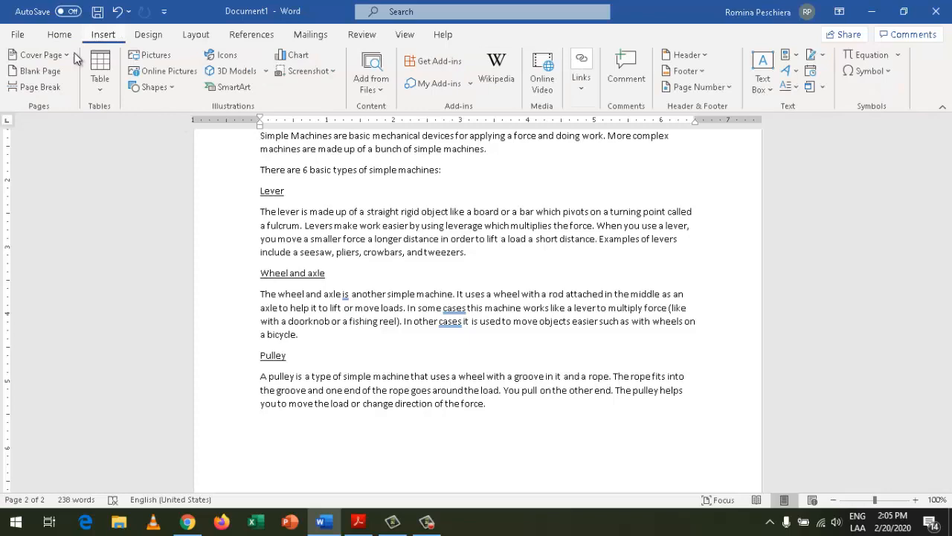
{"action": "left_click", "coordinate": [41, 87]}
Insert a page break before the "Pulley" subheading and check the resulting section pages
{"action": "scroll", "coordinate": [296, 335], "scroll_direction": "down", "scroll_amount": 6}
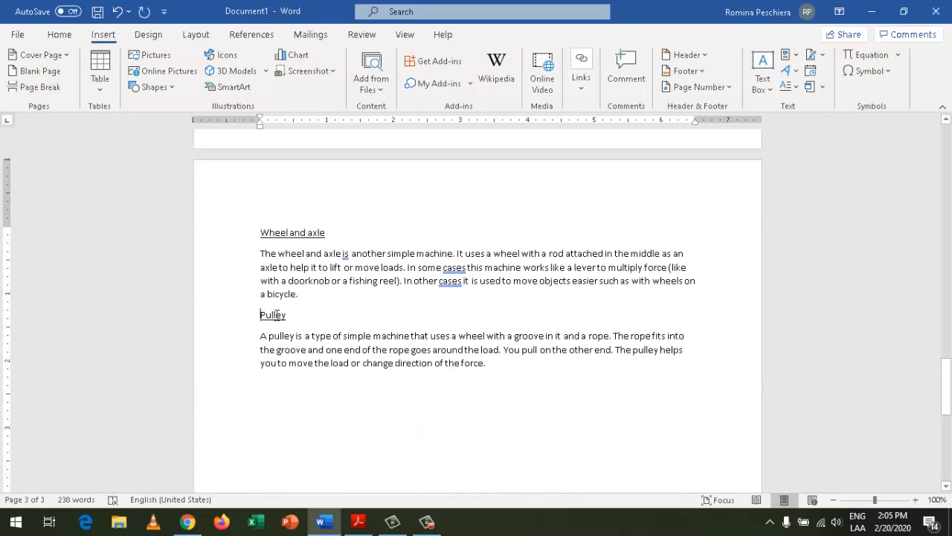
{"action": "left_click", "coordinate": [42, 94]}
{"action": "scroll", "coordinate": [317, 279], "scroll_direction": "down", "scroll_amount": 10}
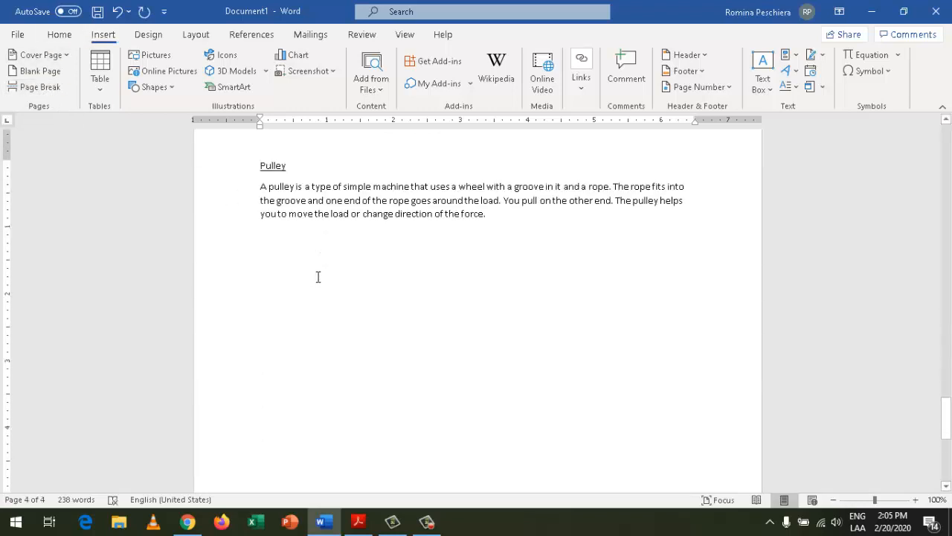
{"action": "scroll", "coordinate": [318, 273], "scroll_direction": "up", "scroll_amount": 15}
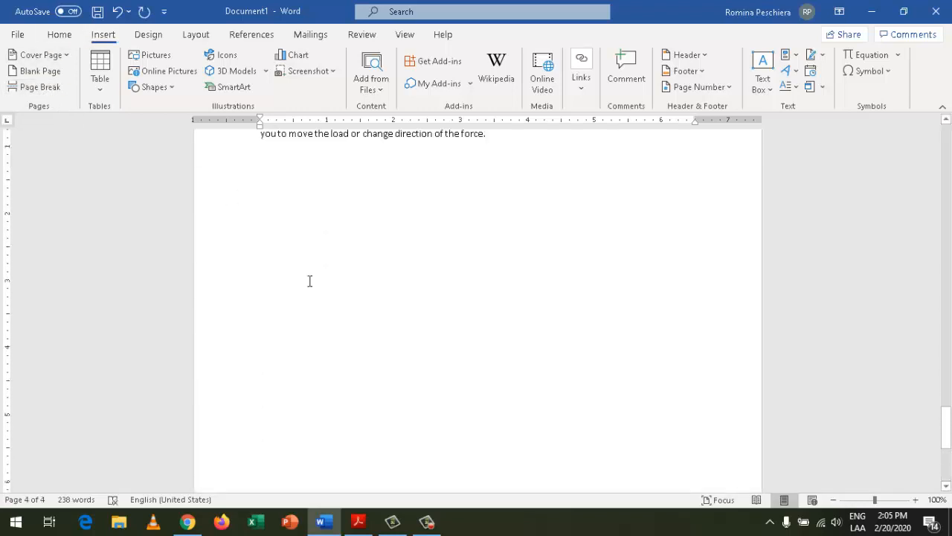
{"action": "scroll", "coordinate": [295, 298], "scroll_direction": "up", "scroll_amount": 15}
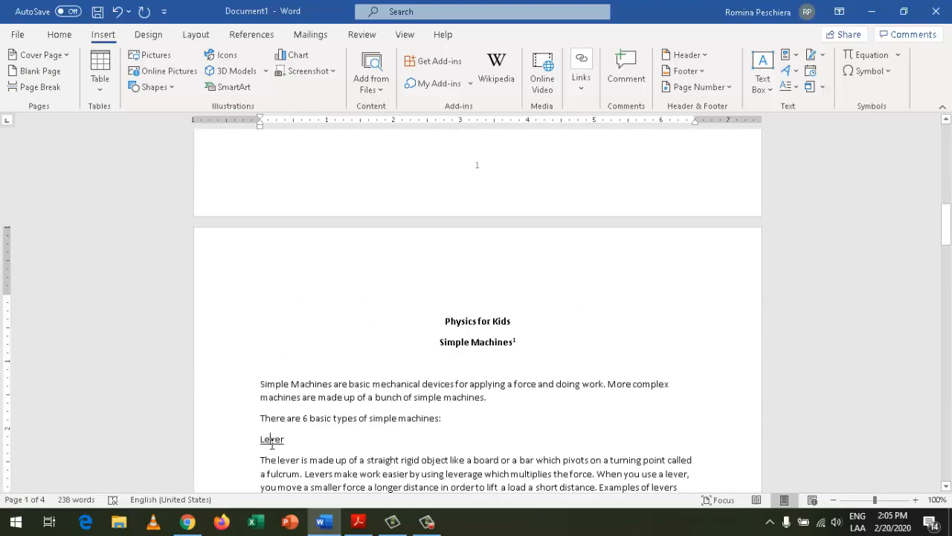
{"action": "scroll", "coordinate": [270, 416], "scroll_direction": "down", "scroll_amount": 10}
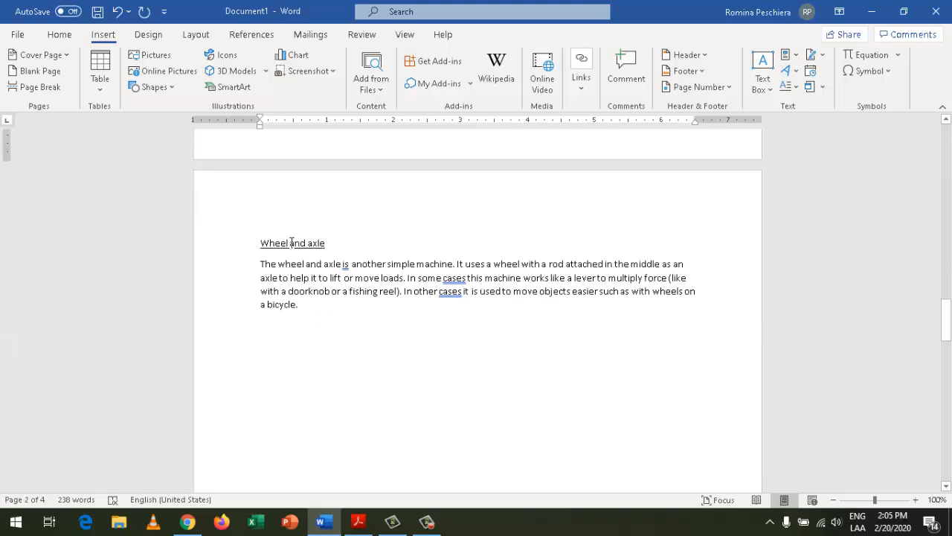
{"action": "scroll", "coordinate": [295, 325], "scroll_direction": "down", "scroll_amount": 10}
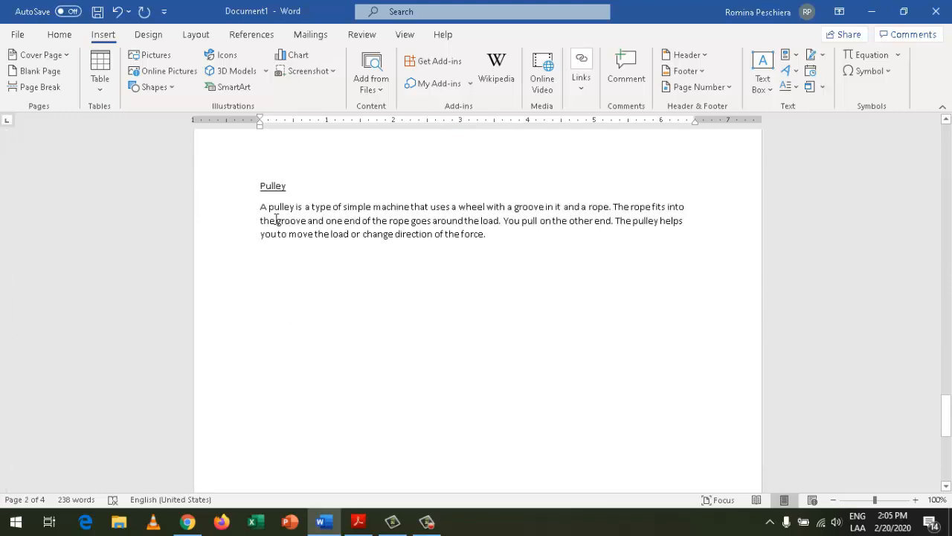
Mark the "Lever" subheading as a Level 1 entry for the table of contents
{"action": "scroll", "coordinate": [328, 323], "scroll_direction": "up", "scroll_amount": 15}
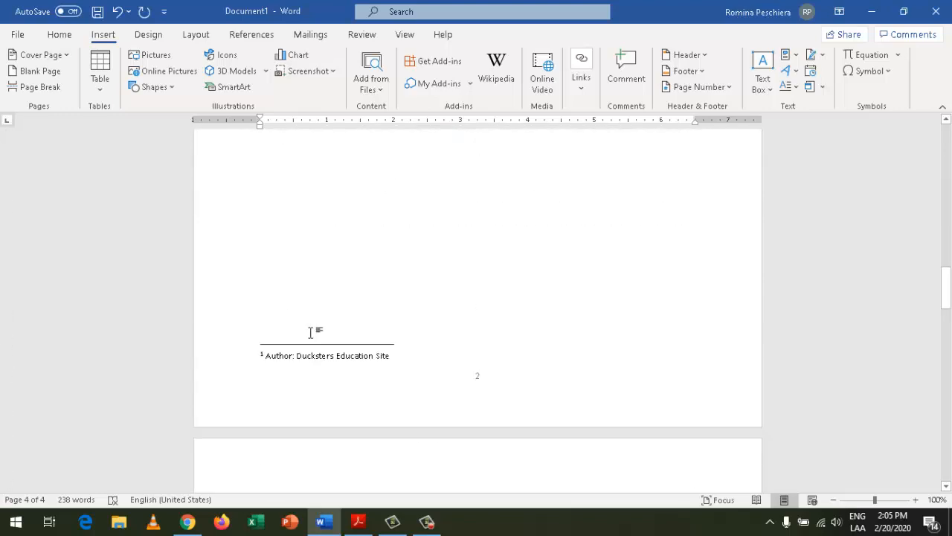
{"action": "scroll", "coordinate": [303, 339], "scroll_direction": "up", "scroll_amount": 3}
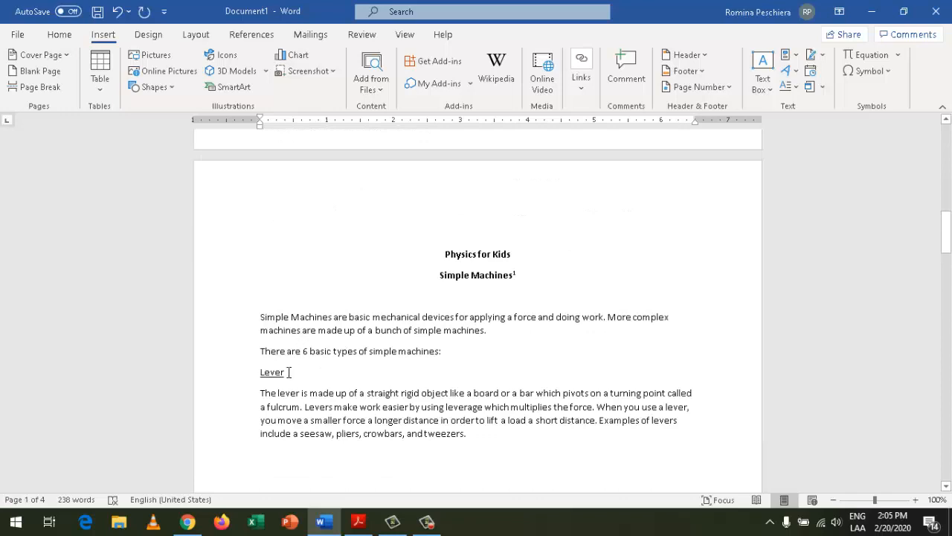
{"action": "left_click", "coordinate": [289, 372]}
{"action": "double_click", "coordinate": [273, 372]}
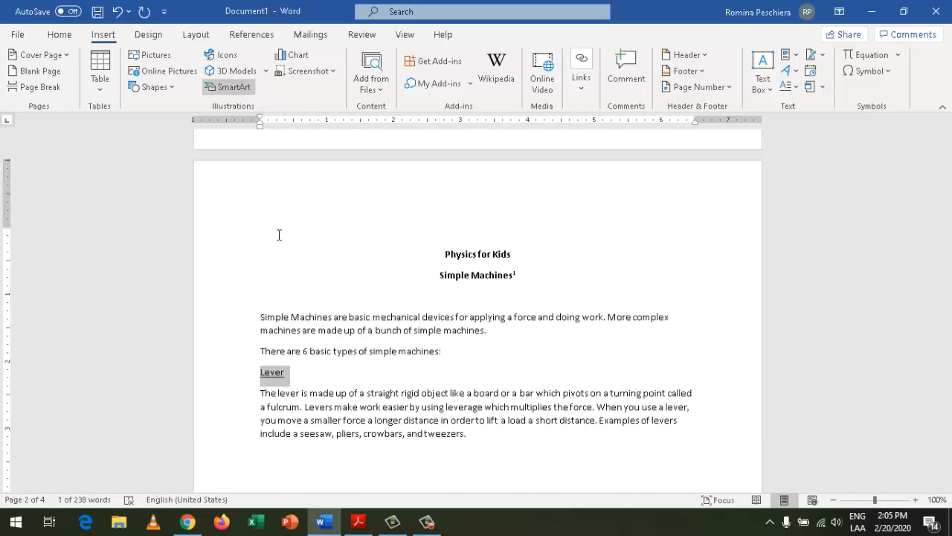
{"action": "left_click", "coordinate": [251, 35]}
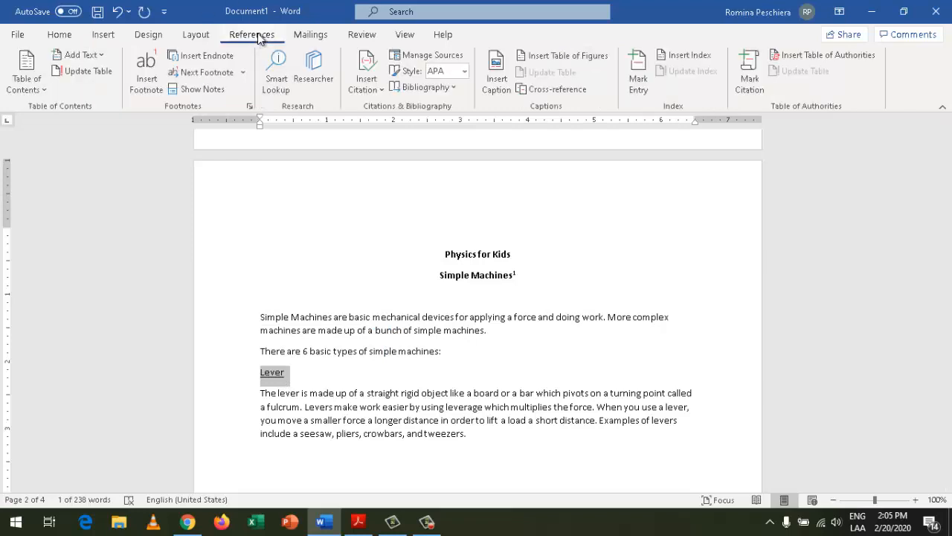
{"action": "left_click", "coordinate": [286, 368]}
{"action": "left_click_drag", "start_coordinate": [265, 372], "coordinate": [260, 373]}
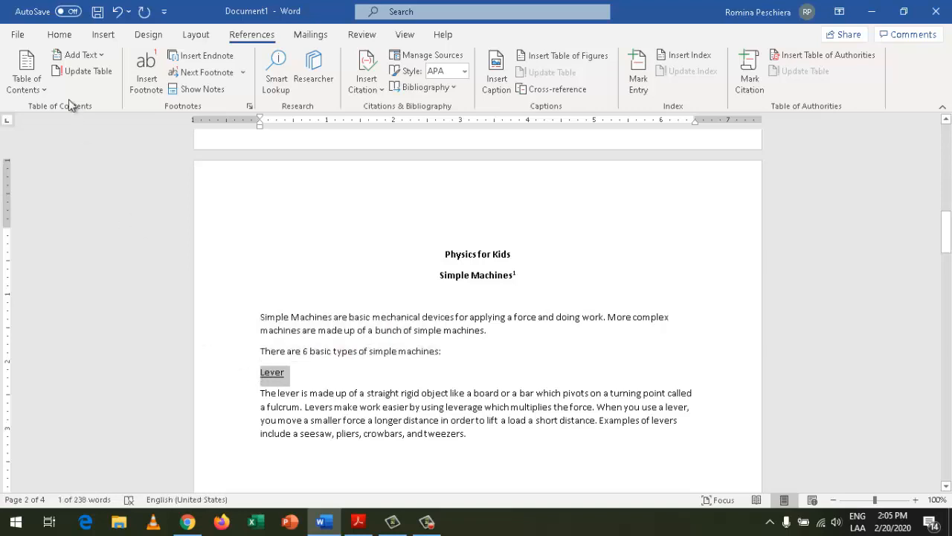
{"action": "left_click", "coordinate": [99, 56]}
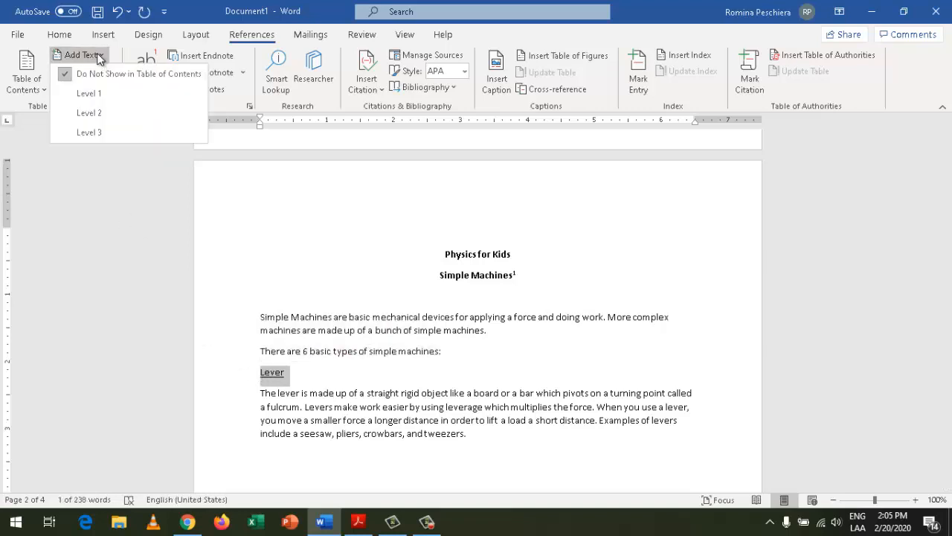
{"action": "left_click", "coordinate": [97, 94]}
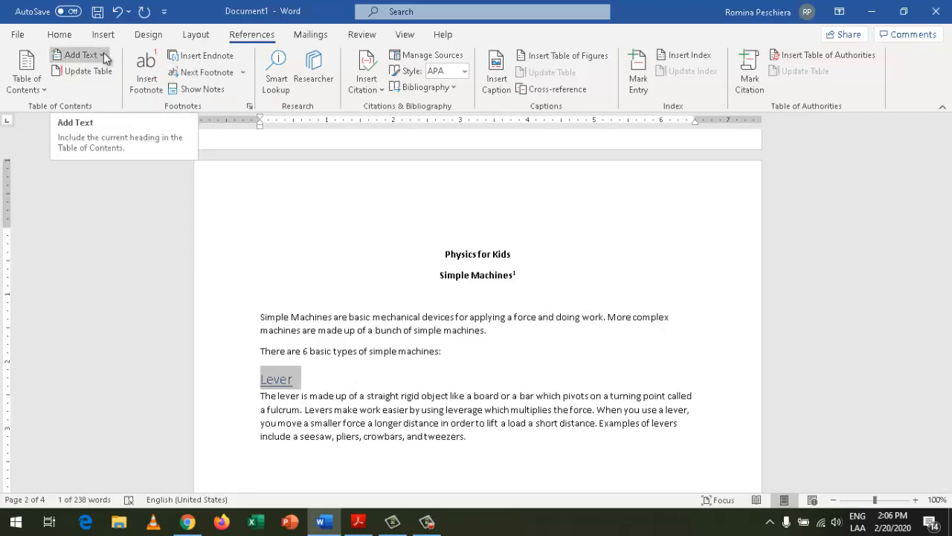
Add the line "Types of Lever" below the "Lever" heading, leaving an empty line between them, and select it
{"action": "left_click", "coordinate": [334, 379]}
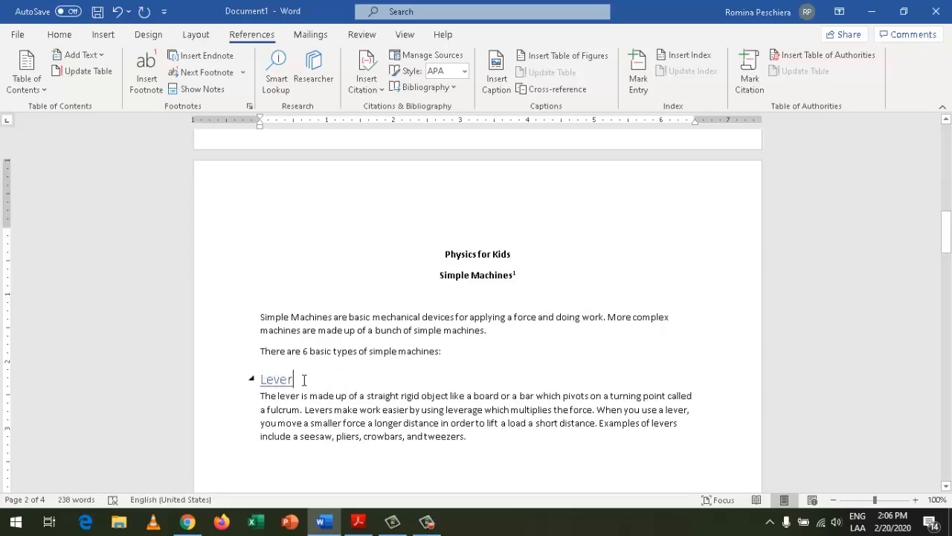
{"action": "scroll", "coordinate": [302, 375], "scroll_direction": "down", "scroll_amount": 1}
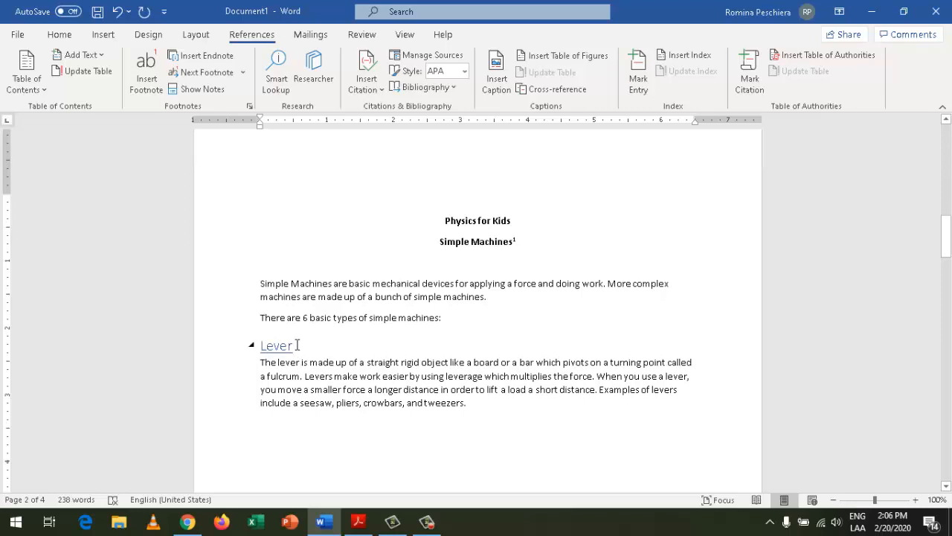
{"action": "key", "text": "Return"}
{"action": "key", "text": "Return"}
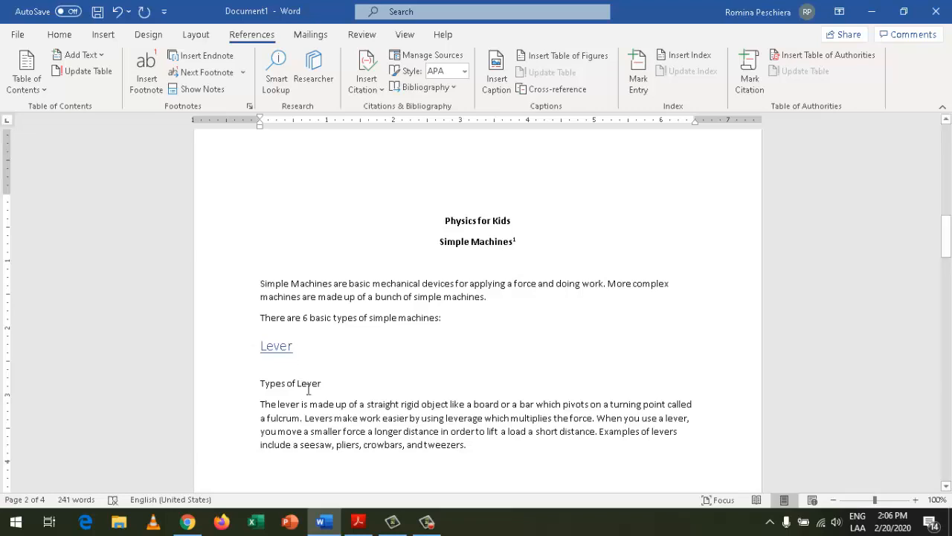
{"action": "triple_click", "coordinate": [301, 385]}
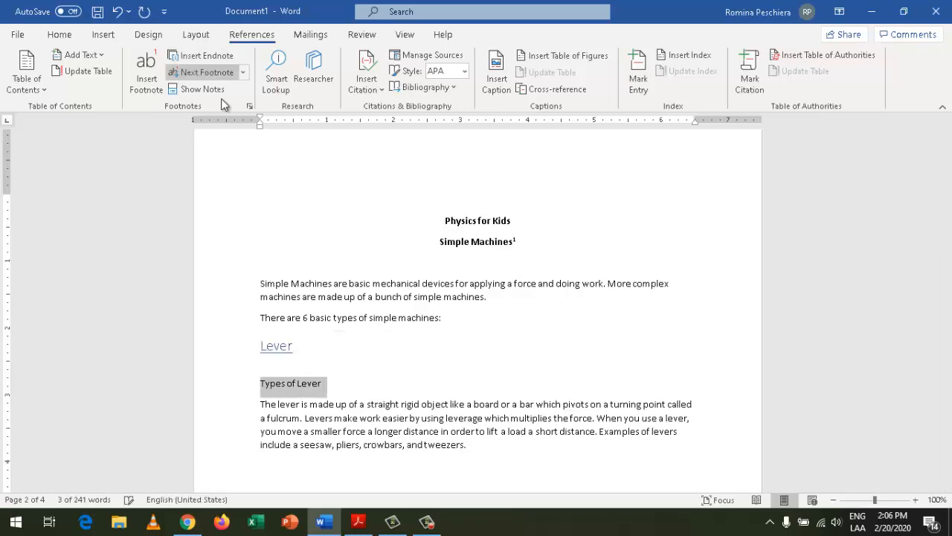
Underline the "Types of Lever" line below the "Lever" heading
{"action": "left_click", "coordinate": [59, 34]}
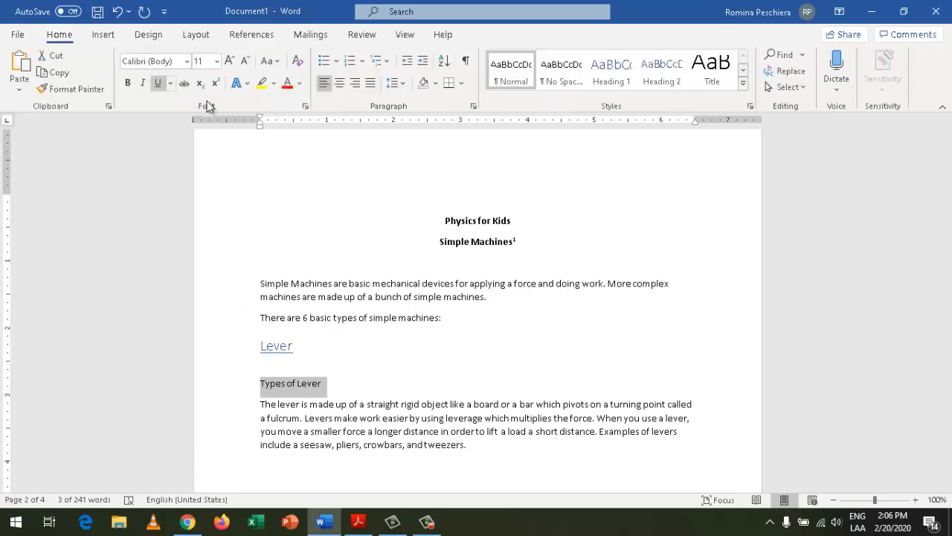
{"action": "left_click", "coordinate": [160, 84]}
{"action": "left_click", "coordinate": [337, 366]}
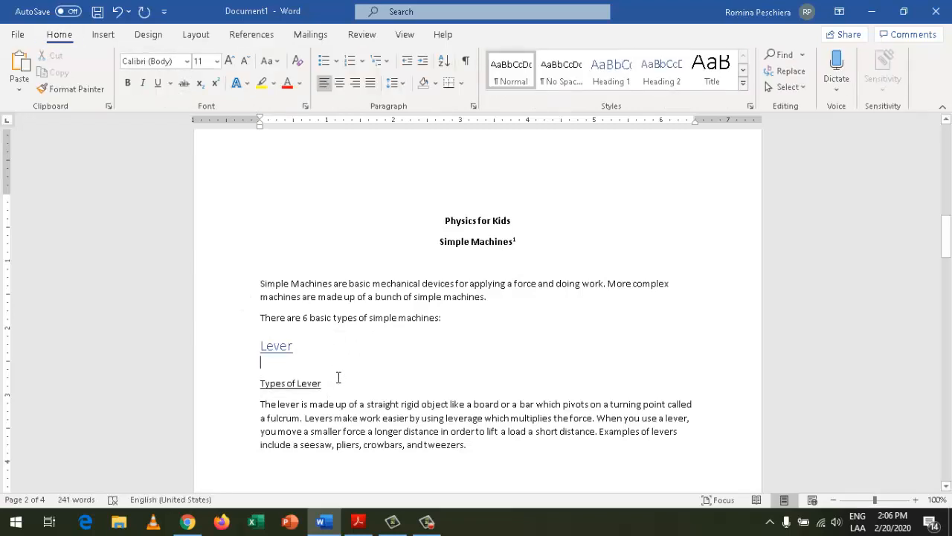
Mark the "Types of Lever" subheading as a Level 2 entry for the table of contents
{"action": "left_click_drag", "start_coordinate": [325, 384], "coordinate": [258, 384]}
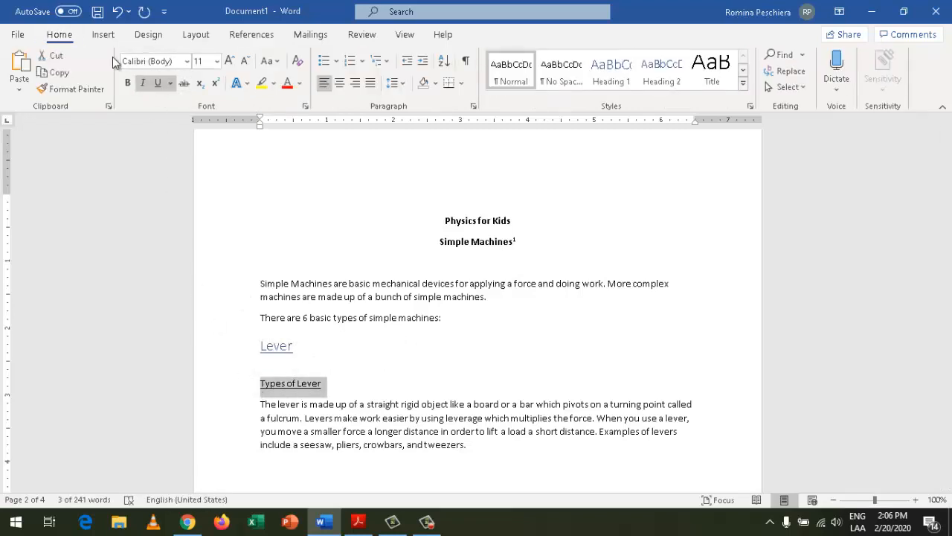
{"action": "left_click", "coordinate": [248, 36]}
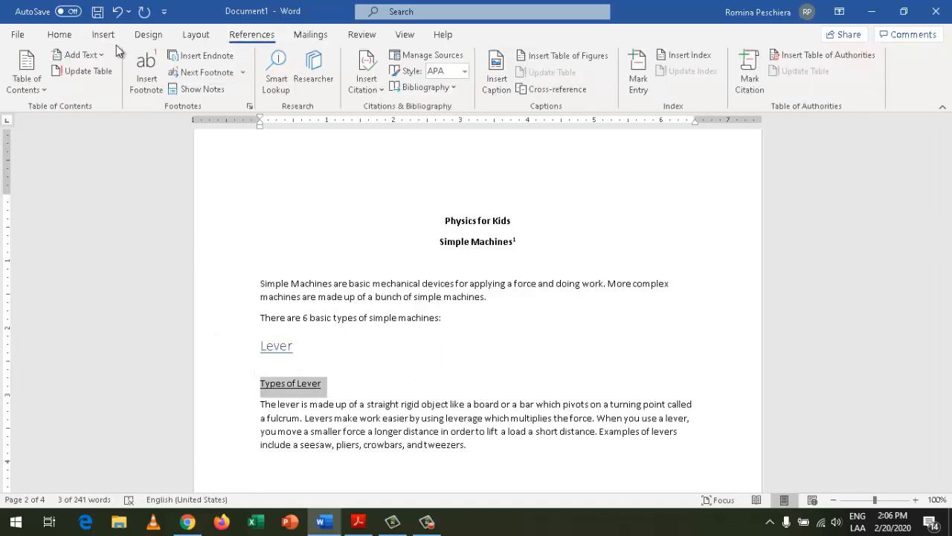
{"action": "left_click", "coordinate": [102, 55]}
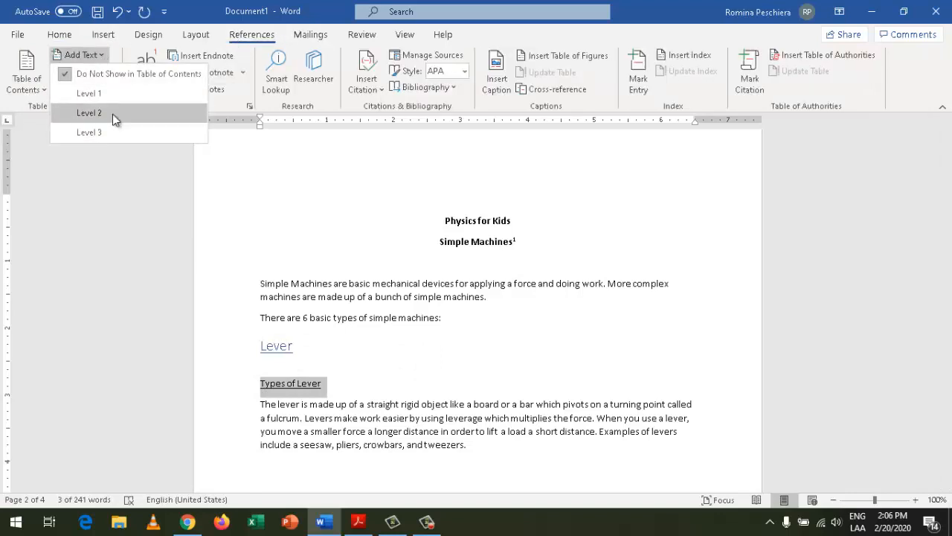
{"action": "left_click", "coordinate": [112, 114]}
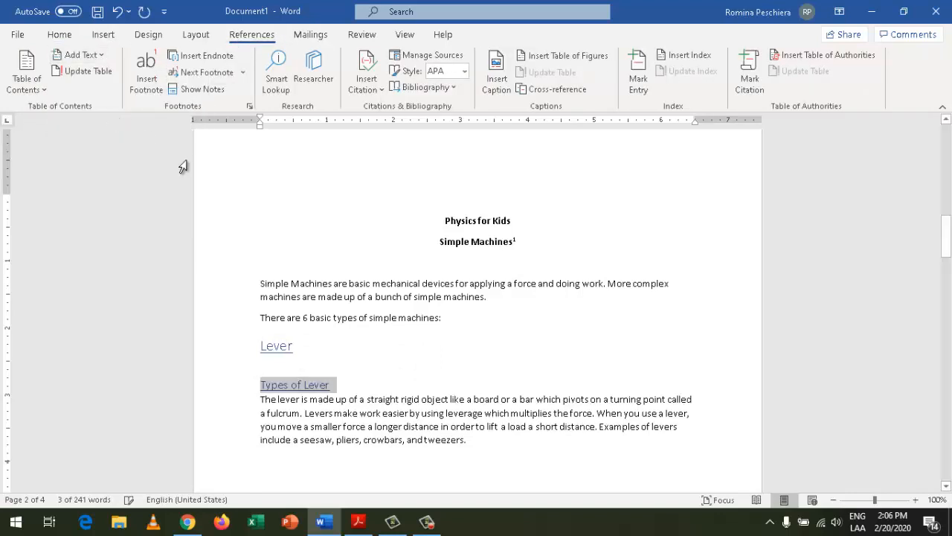
{"action": "left_click", "coordinate": [302, 350]}
Mark the "Wheel and axle" subheading as a Level 1 entry for the table of contents
{"action": "scroll", "coordinate": [320, 357], "scroll_direction": "down", "scroll_amount": 10}
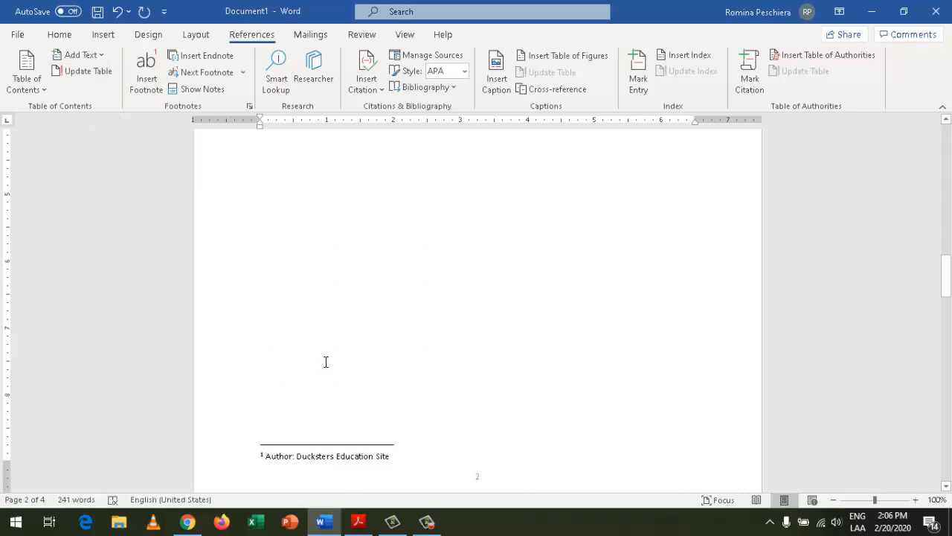
{"action": "scroll", "coordinate": [325, 360], "scroll_direction": "down", "scroll_amount": 2}
{"action": "left_click_drag", "start_coordinate": [334, 347], "coordinate": [260, 343]}
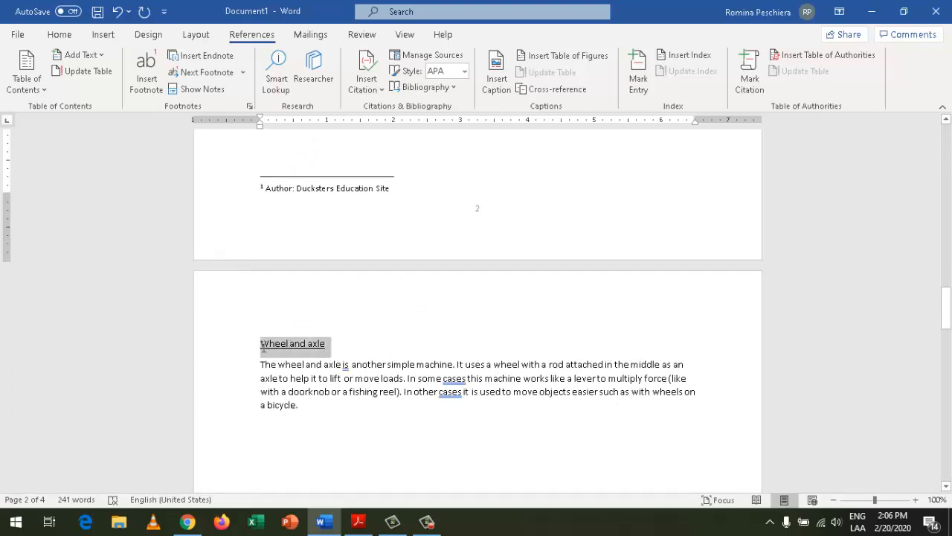
{"action": "left_click", "coordinate": [104, 59]}
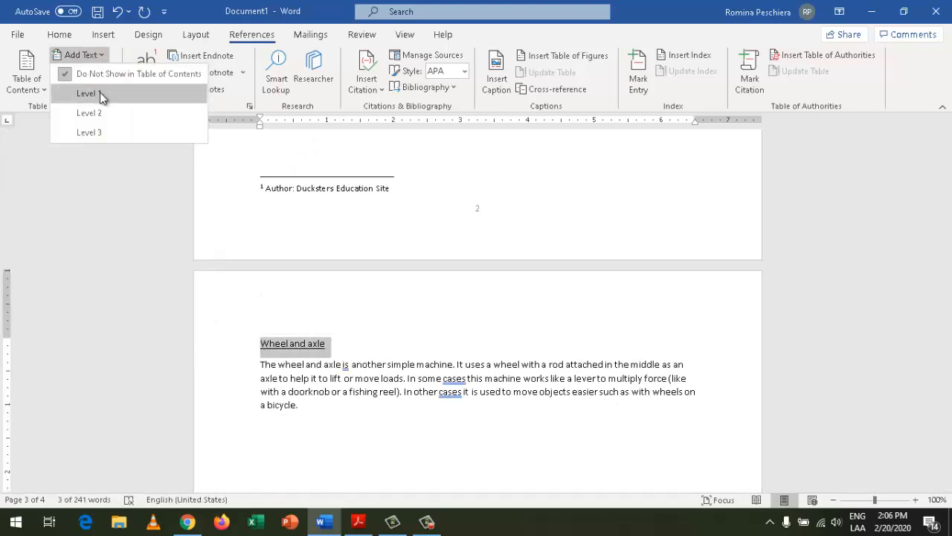
{"action": "left_click", "coordinate": [100, 92]}
{"action": "scroll", "coordinate": [308, 305], "scroll_direction": "up", "scroll_amount": 10}
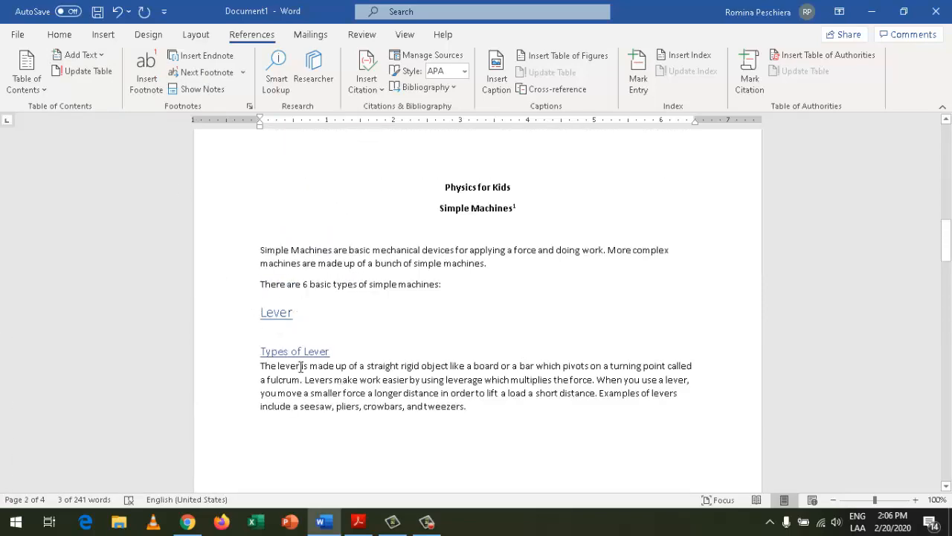
Mark the "Pulley" subheading as a Level 1 entry for the table of contents
{"action": "scroll", "coordinate": [300, 366], "scroll_direction": "down", "scroll_amount": 10}
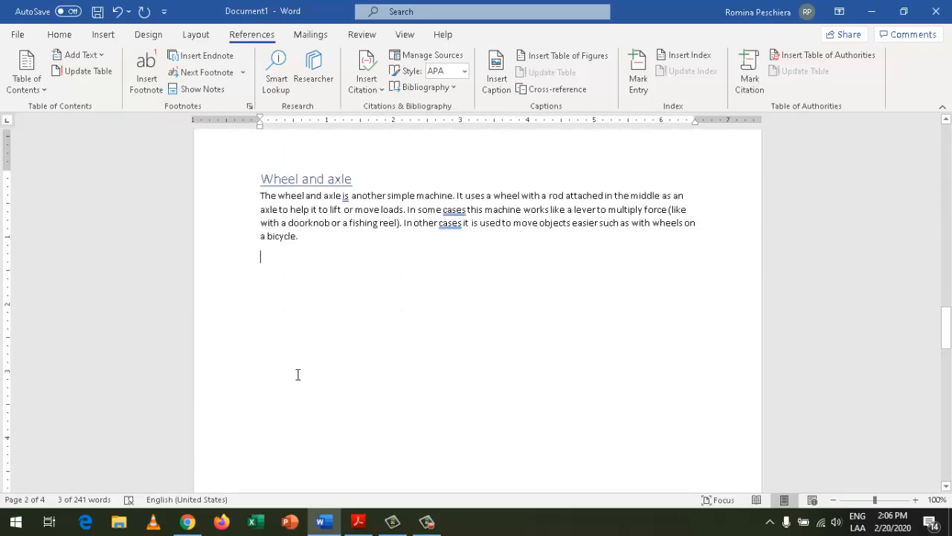
{"action": "scroll", "coordinate": [297, 375], "scroll_direction": "down", "scroll_amount": 12}
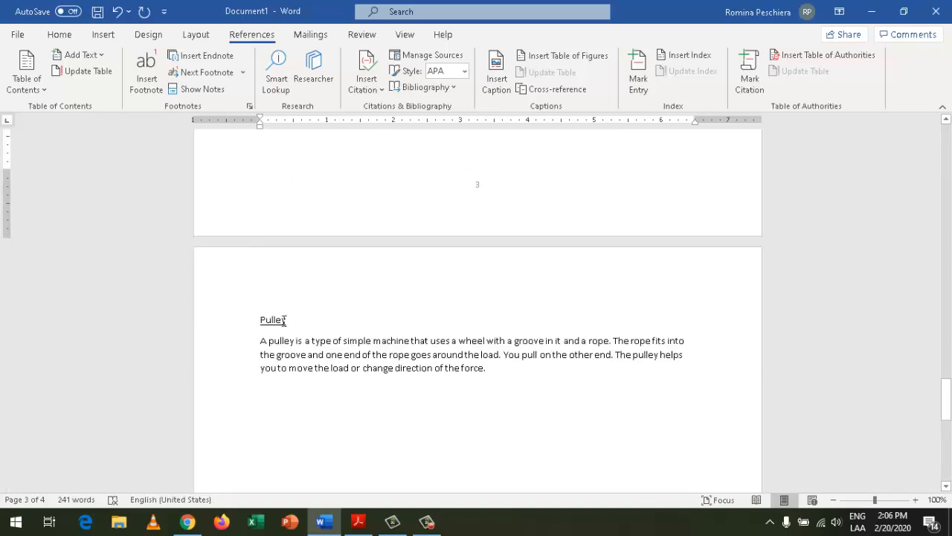
{"action": "left_click_drag", "start_coordinate": [284, 320], "coordinate": [256, 319]}
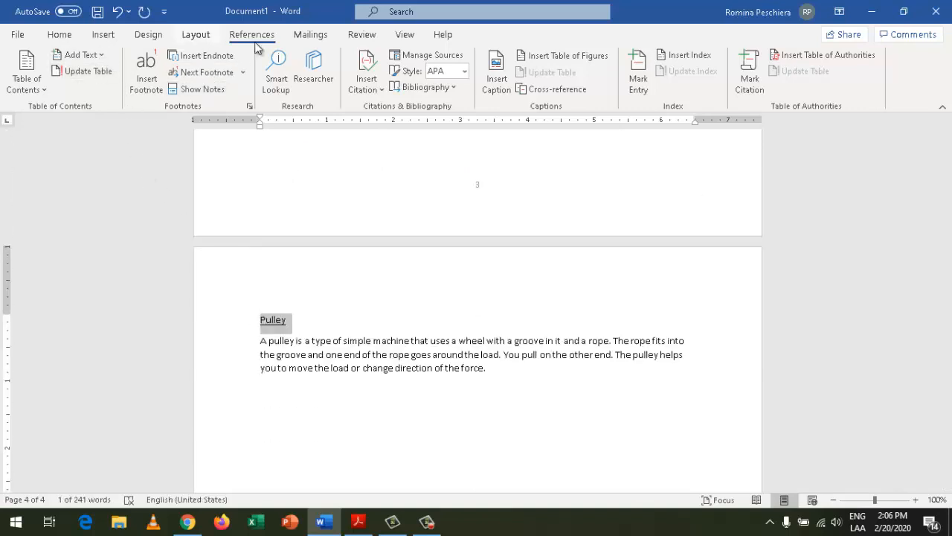
{"action": "left_click", "coordinate": [90, 55]}
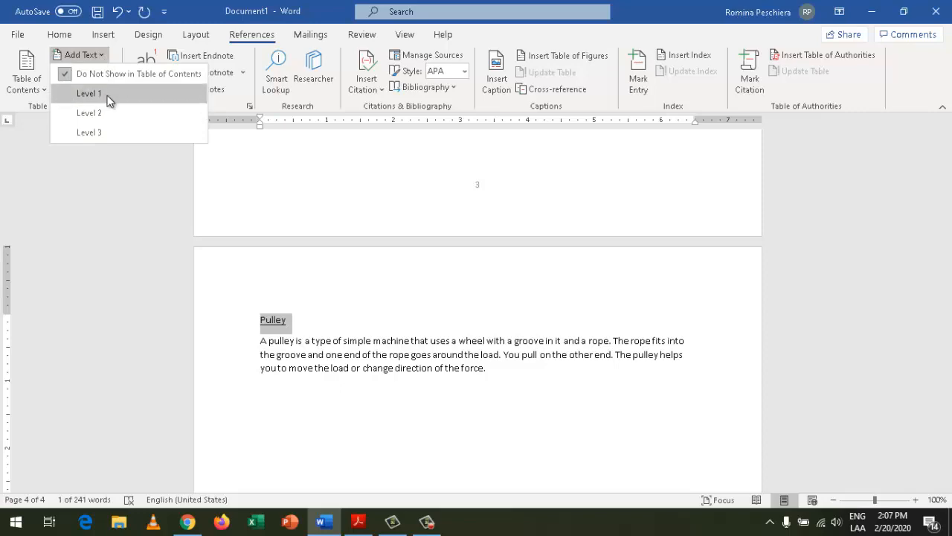
{"action": "left_click", "coordinate": [89, 93]}
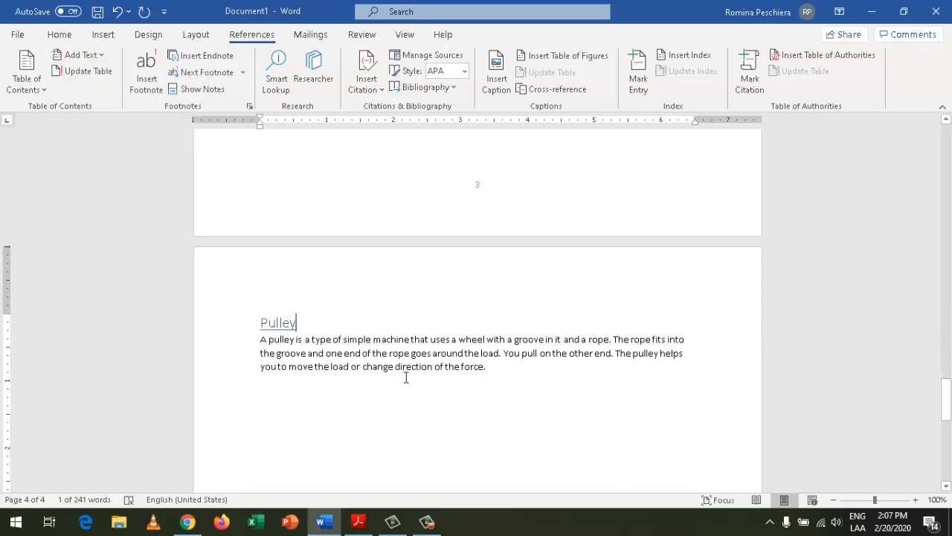
Delete the page break on the blank first page, ahead of the "Physics for Kids" title
{"action": "scroll", "coordinate": [397, 374], "scroll_direction": "up", "scroll_amount": 12}
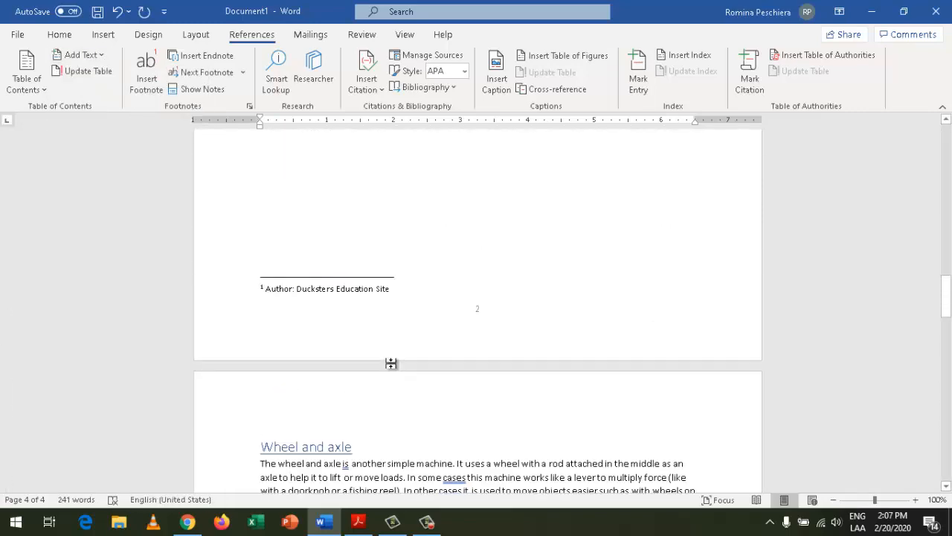
{"action": "scroll", "coordinate": [391, 363], "scroll_direction": "up", "scroll_amount": 12}
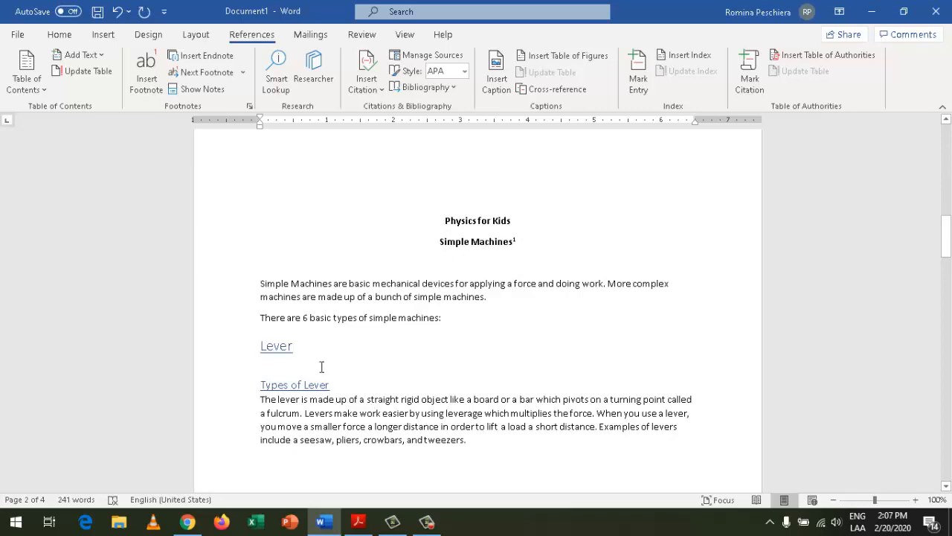
{"action": "scroll", "coordinate": [323, 372], "scroll_direction": "up", "scroll_amount": 15}
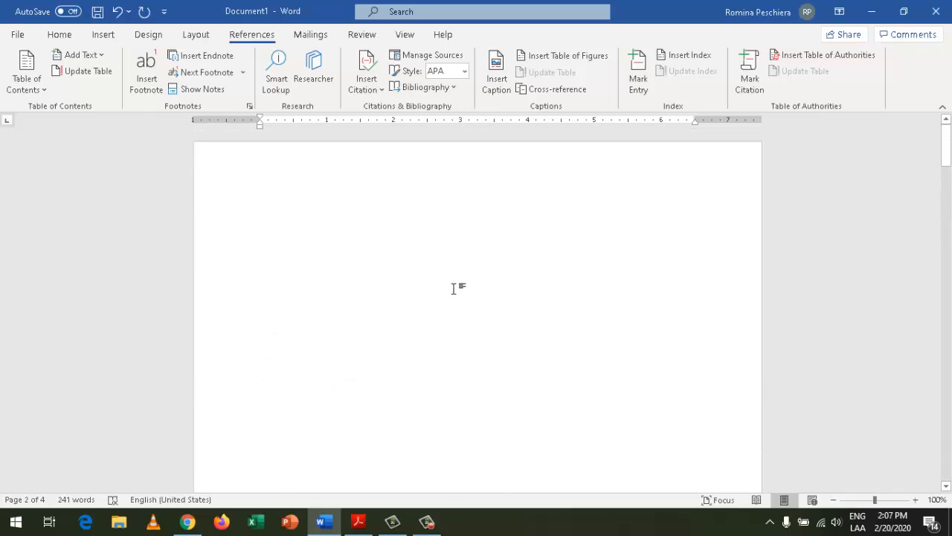
{"action": "left_click", "coordinate": [459, 263]}
{"action": "key", "text": "Delete"}
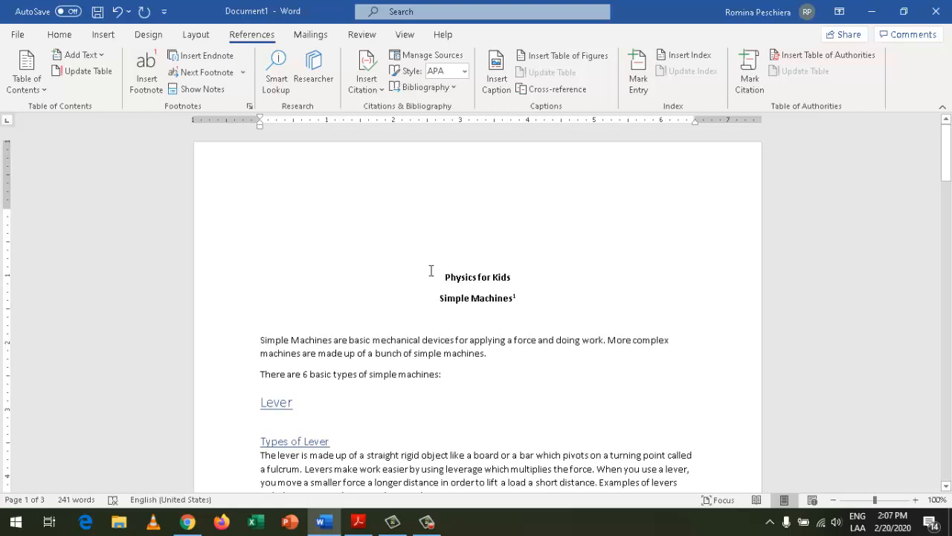
Insert empty lines before the "Physics for Kids" title until it starts on the second page
{"action": "left_click", "coordinate": [432, 275]}
{"action": "key", "text": "Return"}
{"action": "key", "text": "Return"}
{"action": "key", "text": "Return"}
{"action": "key", "text": "Return"}
{"action": "key", "text": "Return"}
{"action": "key", "text": "Return"}
{"action": "key", "text": "Return"}
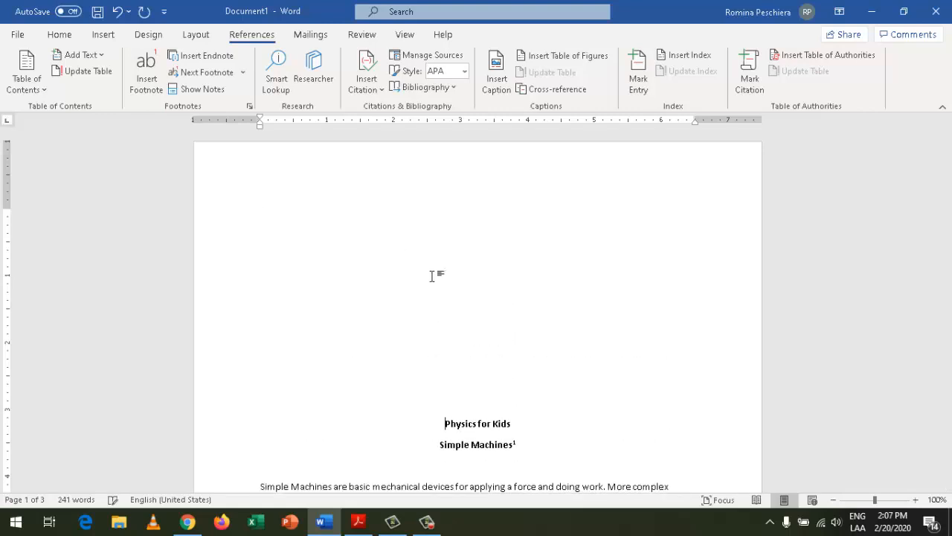
{"action": "key", "text": "Return"}
{"action": "key", "text": "Return"}
{"action": "key", "text": "Return"}
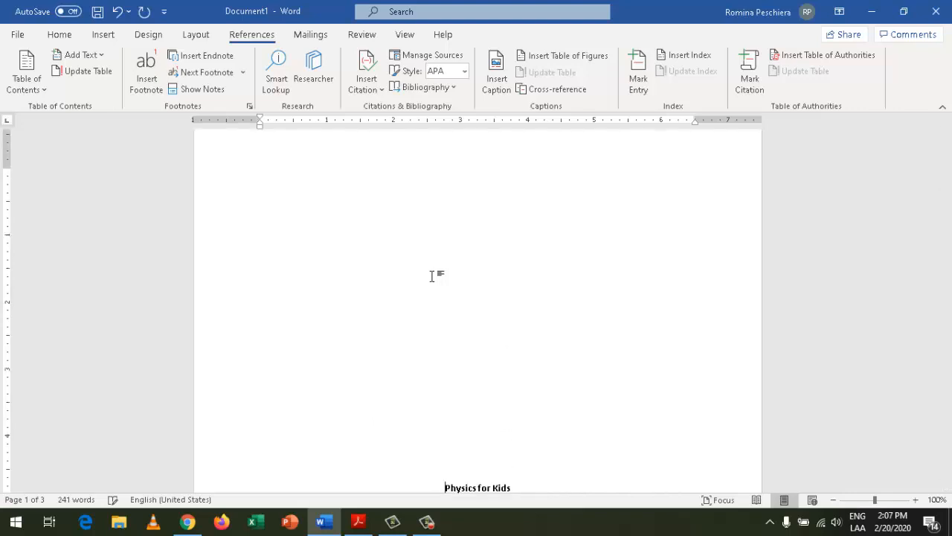
{"action": "key", "text": "Return"}
{"action": "key", "text": "Return"}
{"action": "key", "text": "Return"}
{"action": "key", "text": "Return"}
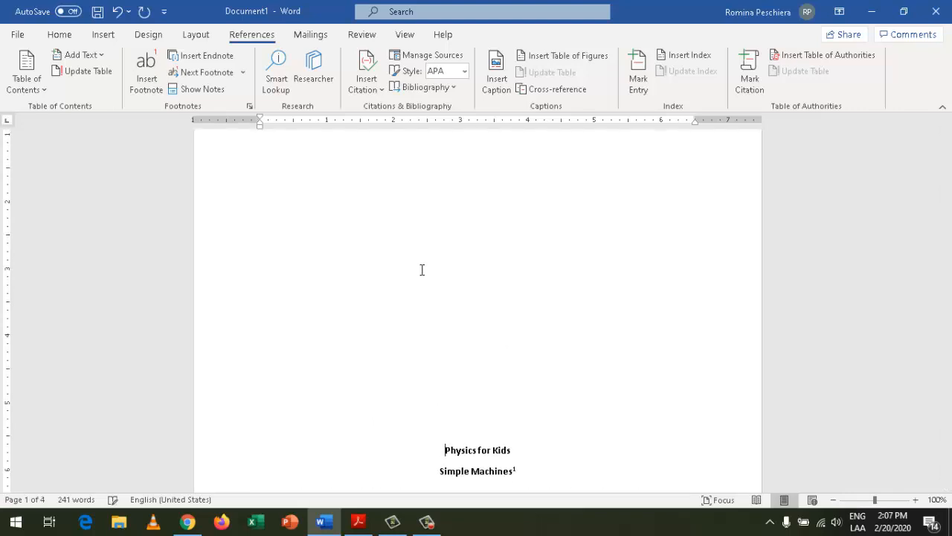
{"action": "scroll", "coordinate": [422, 270], "scroll_direction": "down", "scroll_amount": 3}
{"action": "key", "text": "Return"}
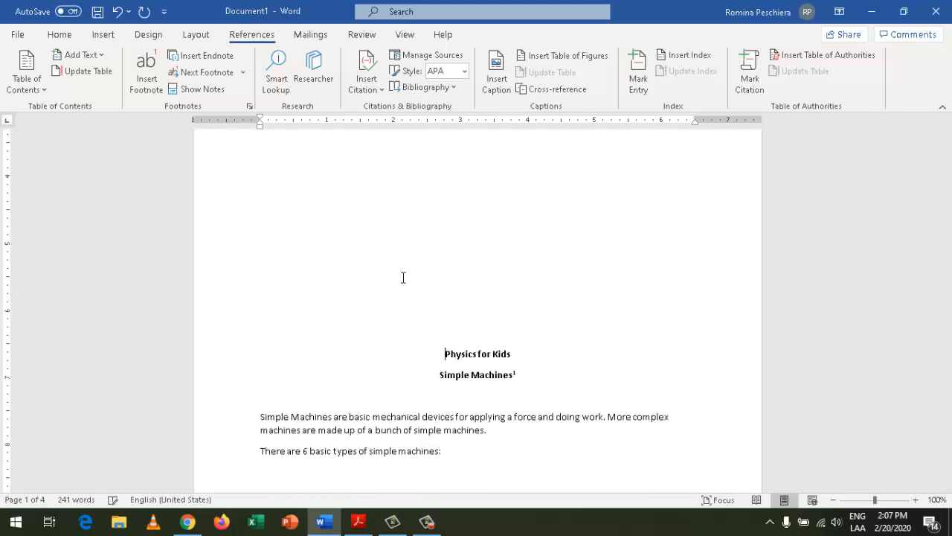
{"action": "key", "text": "Return"}
{"action": "key", "text": "Return"}
{"action": "key", "text": "Return"}
{"action": "key", "text": "Return"}
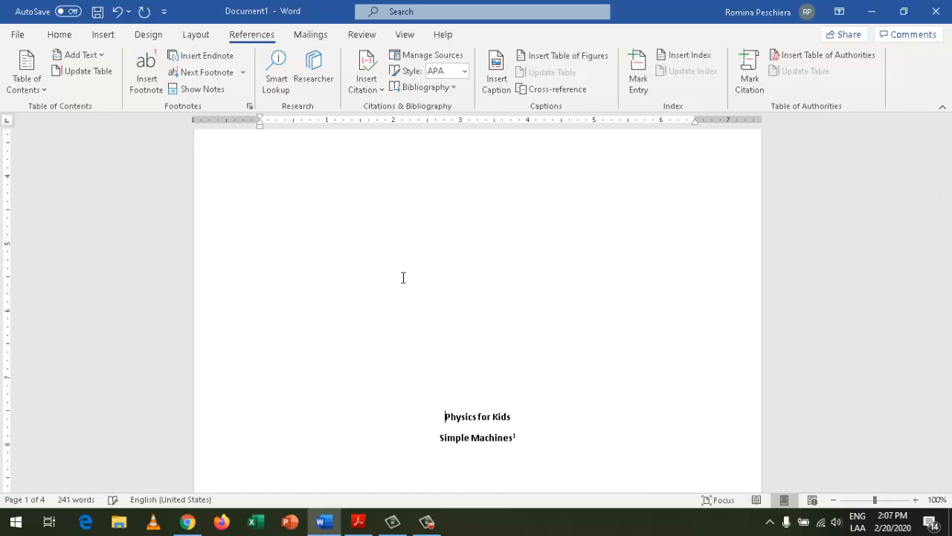
{"action": "key", "text": "Return"}
{"action": "key", "text": "Return"}
{"action": "key", "text": "Return"}
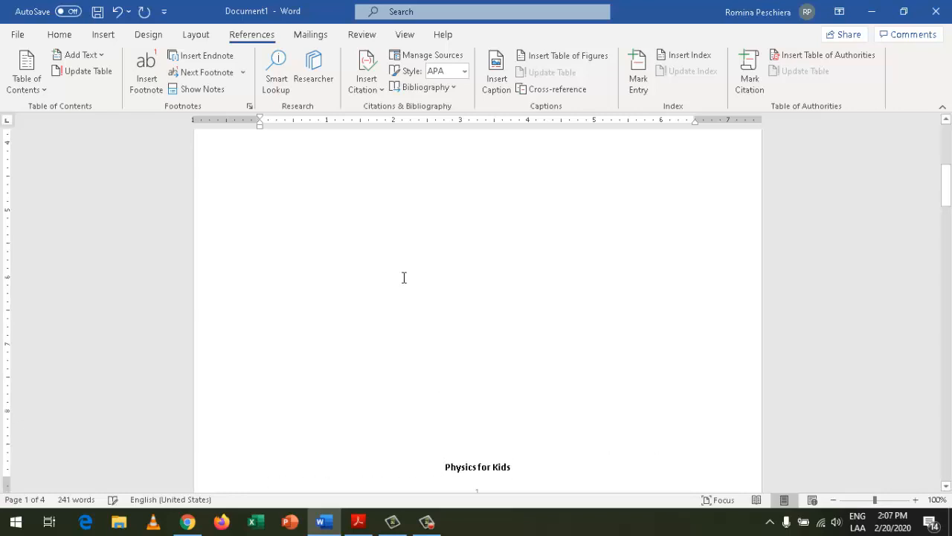
{"action": "scroll", "coordinate": [404, 278], "scroll_direction": "down", "scroll_amount": 3}
{"action": "key", "text": "Return"}
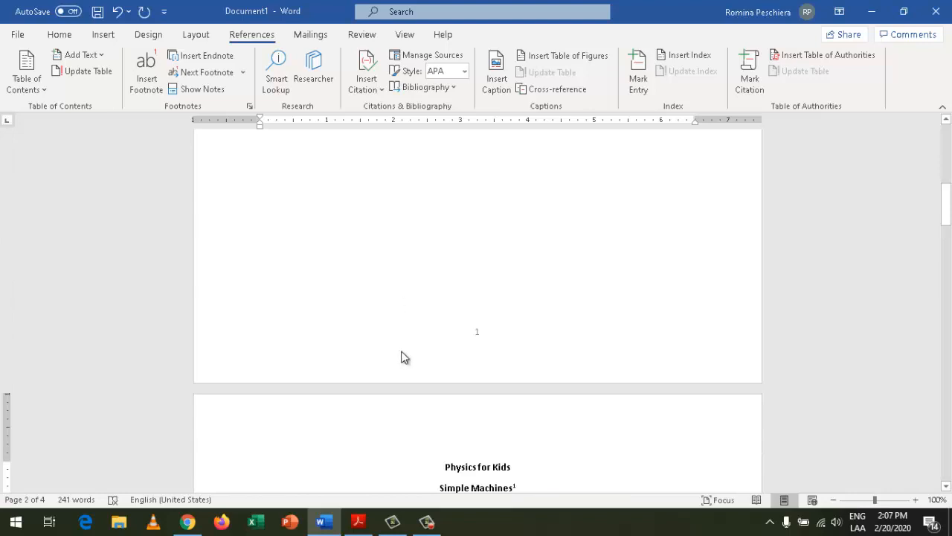
Add the centered title "Index" on the empty first page, in the upper part of the page
{"action": "scroll", "coordinate": [668, 412], "scroll_direction": "down", "scroll_amount": 4}
{"action": "scroll", "coordinate": [637, 452], "scroll_direction": "up", "scroll_amount": 12}
{"action": "left_click", "coordinate": [444, 192]}
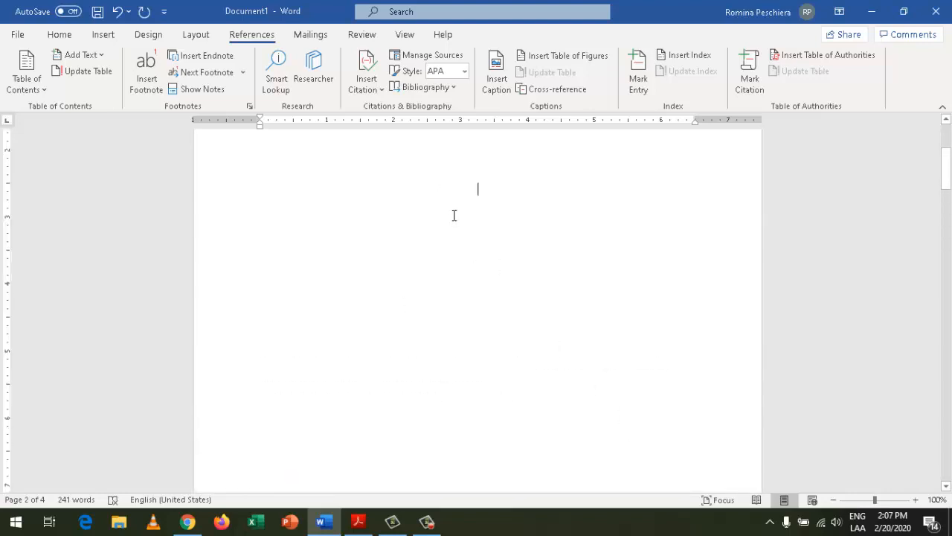
{"action": "type", "text": "In"}
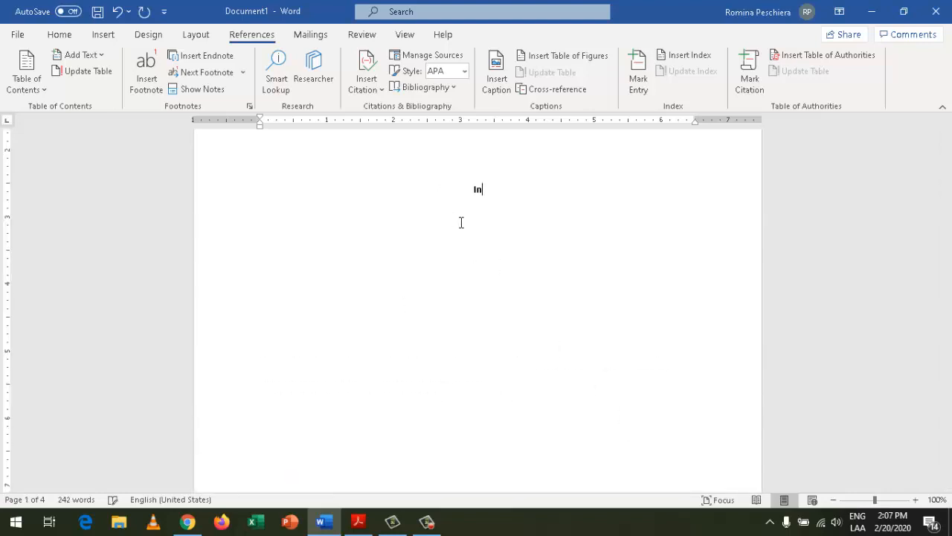
{"action": "type", "text": "dex"}
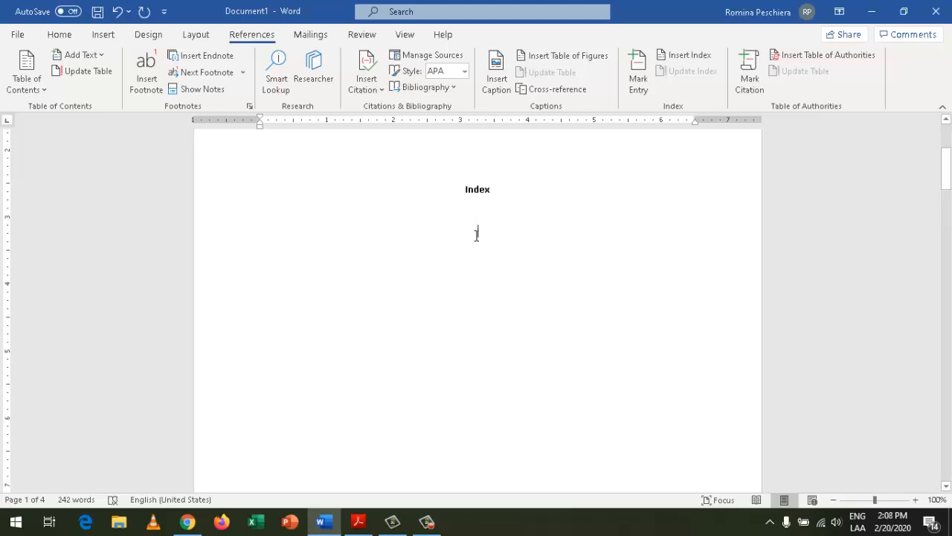
Review the Lever, Types of Lever, Wheel and axle, and Pulley headings, and return to the "Index" page
{"action": "scroll", "coordinate": [520, 335], "scroll_direction": "down", "scroll_amount": 15}
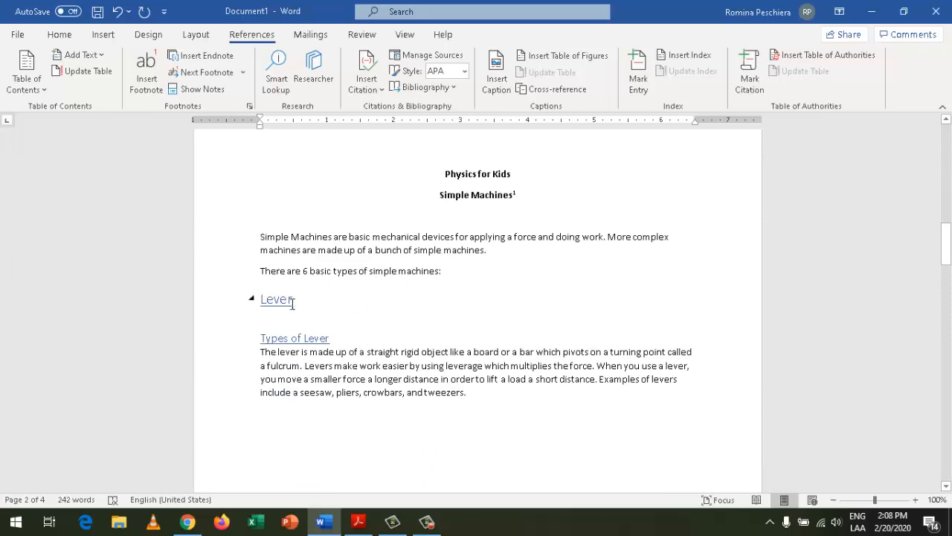
{"action": "scroll", "coordinate": [320, 325], "scroll_direction": "down", "scroll_amount": 10}
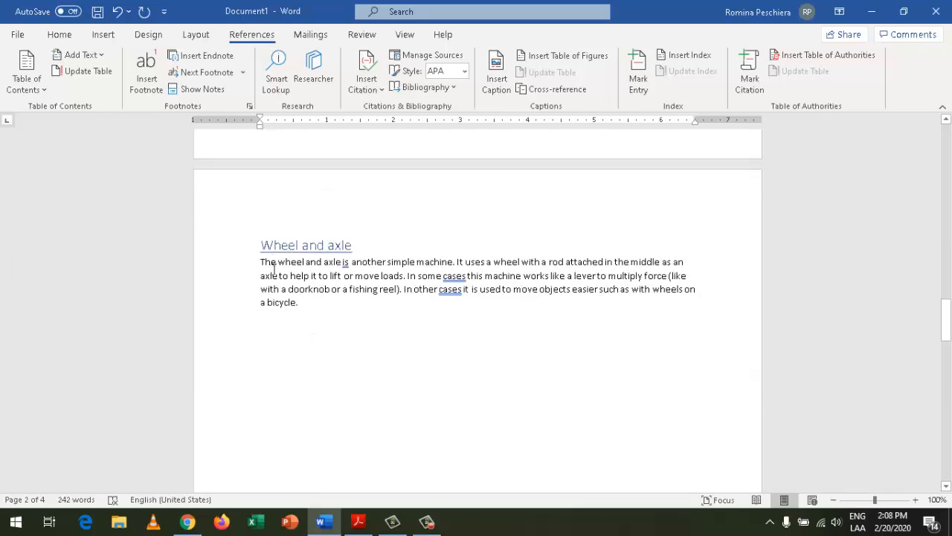
{"action": "scroll", "coordinate": [358, 261], "scroll_direction": "down", "scroll_amount": 12}
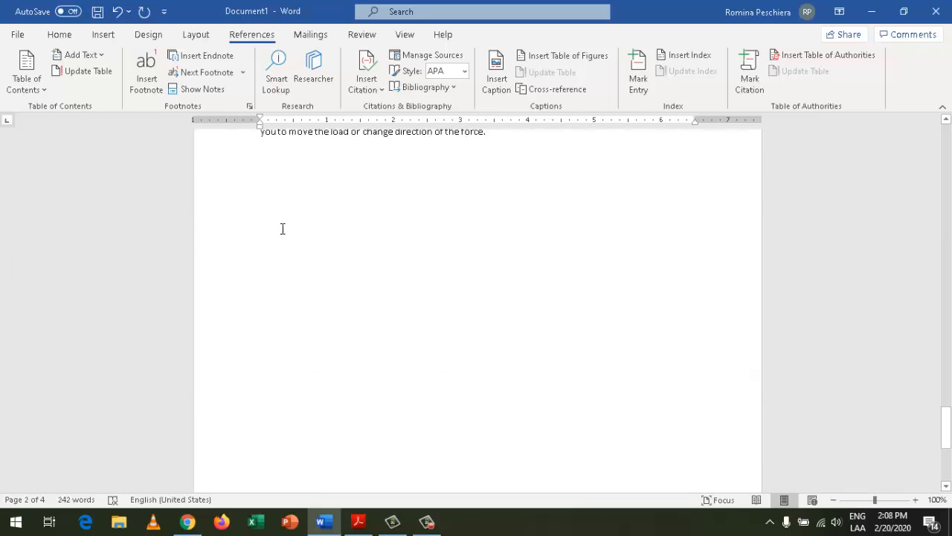
{"action": "scroll", "coordinate": [268, 253], "scroll_direction": "up", "scroll_amount": 2}
{"action": "scroll", "coordinate": [319, 270], "scroll_direction": "up", "scroll_amount": 20}
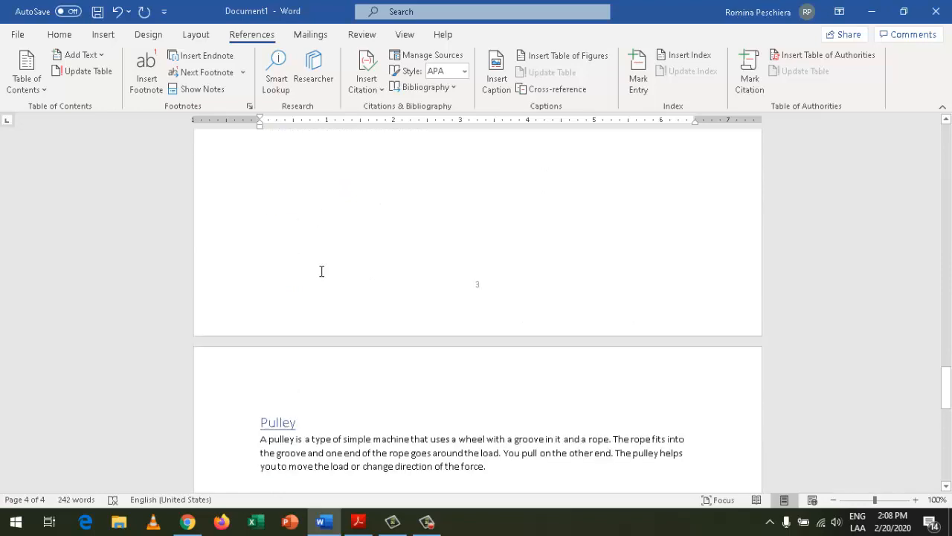
{"action": "scroll", "coordinate": [320, 270], "scroll_direction": "up", "scroll_amount": 5}
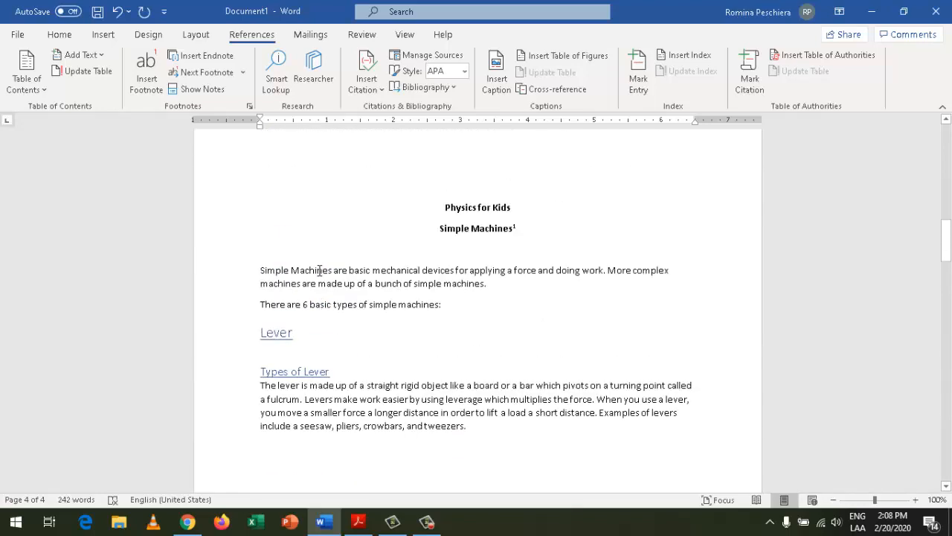
{"action": "scroll", "coordinate": [333, 289], "scroll_direction": "up", "scroll_amount": 20}
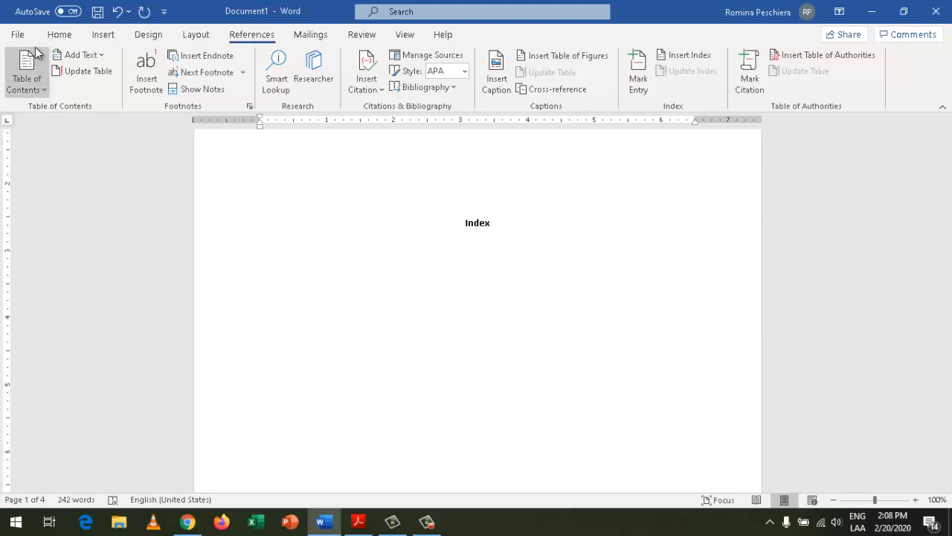
Insert the built-in Automatic Table 1 table of contents below the "Index" title
{"action": "left_click", "coordinate": [48, 94]}
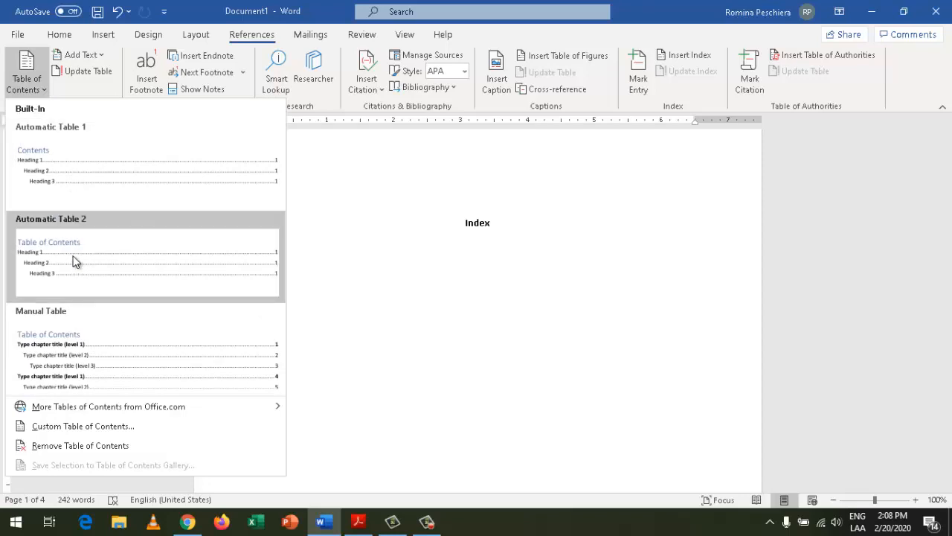
{"action": "left_click", "coordinate": [93, 160]}
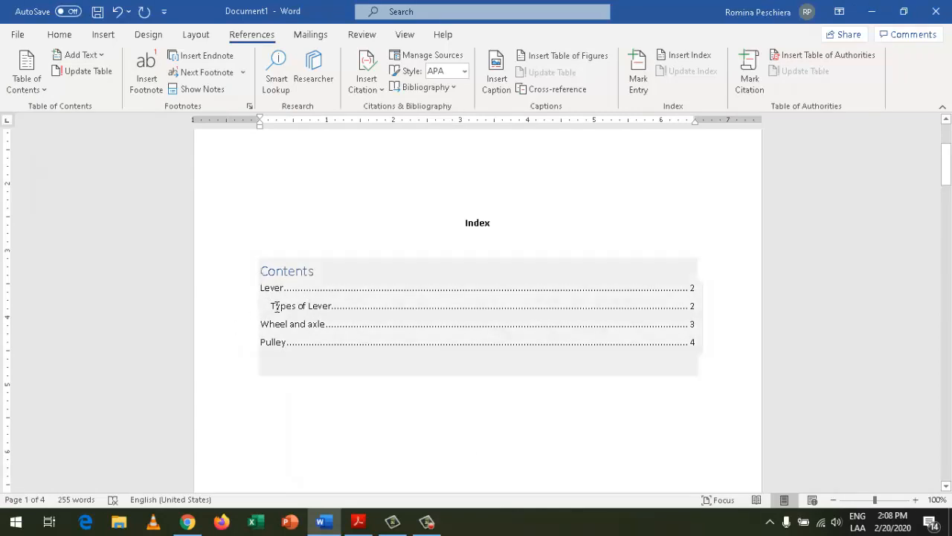
Delete the extra empty lines above the "Physics for Kids" title on the second page
{"action": "scroll", "coordinate": [627, 427], "scroll_direction": "down", "scroll_amount": 8}
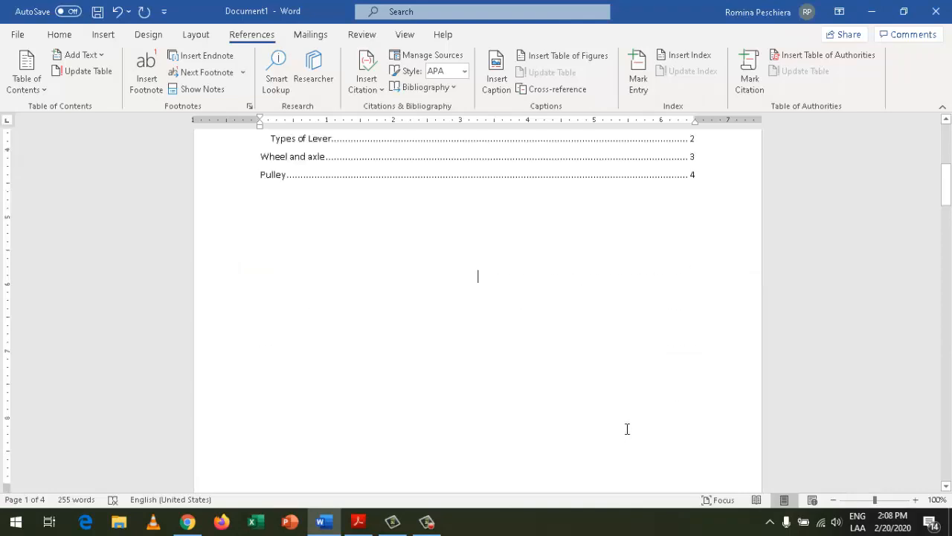
{"action": "scroll", "coordinate": [381, 392], "scroll_direction": "down", "scroll_amount": 8}
{"action": "scroll", "coordinate": [476, 319], "scroll_direction": "up", "scroll_amount": 5}
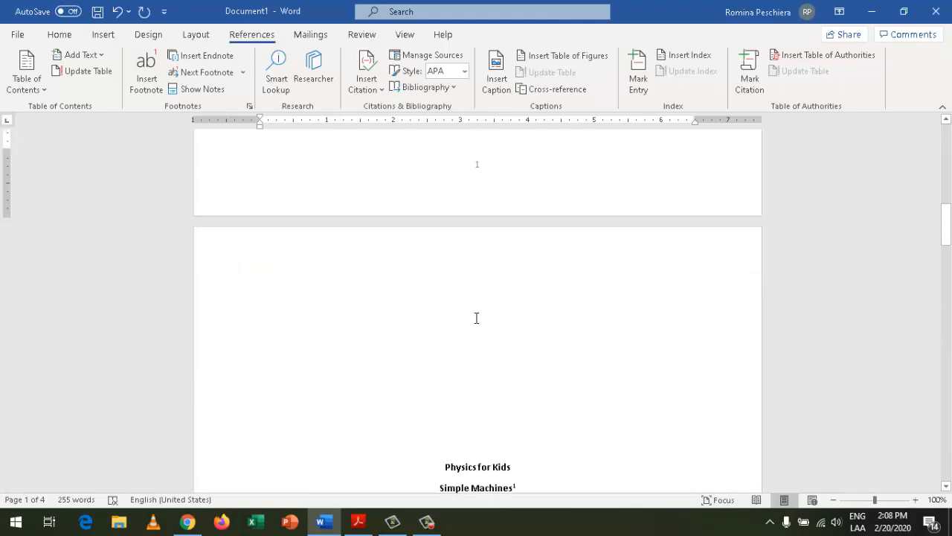
{"action": "left_click", "coordinate": [482, 317]}
{"action": "key", "text": "Delete"}
{"action": "key", "text": "Delete"}
{"action": "key", "text": "Delete"}
{"action": "key", "text": "Delete"}
{"action": "key", "text": "Delete"}
{"action": "key", "text": "Delete"}
{"action": "key", "text": "Delete"}
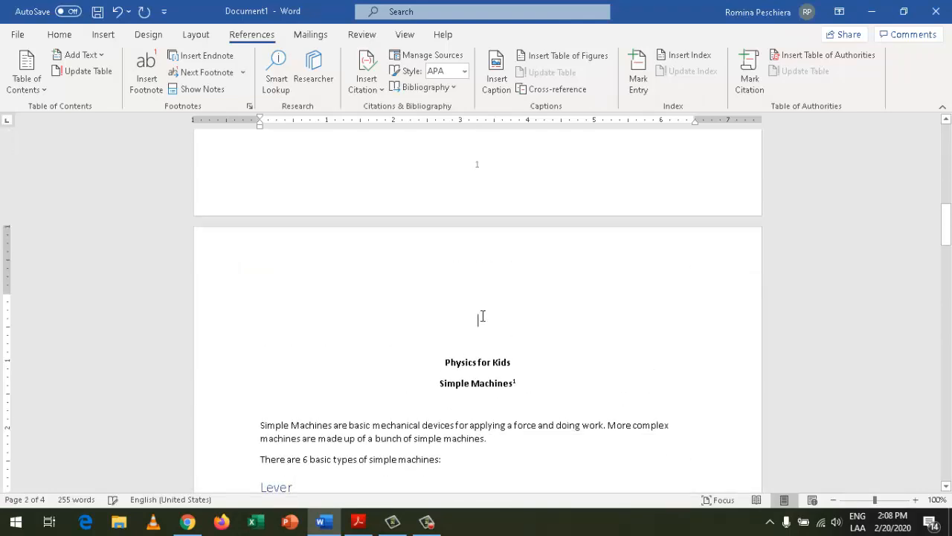
Check the pages of the Lever, Types of Lever, and Wheel and axle headings against the page numbers in the table of contents
{"action": "scroll", "coordinate": [505, 312], "scroll_direction": "down", "scroll_amount": 3}
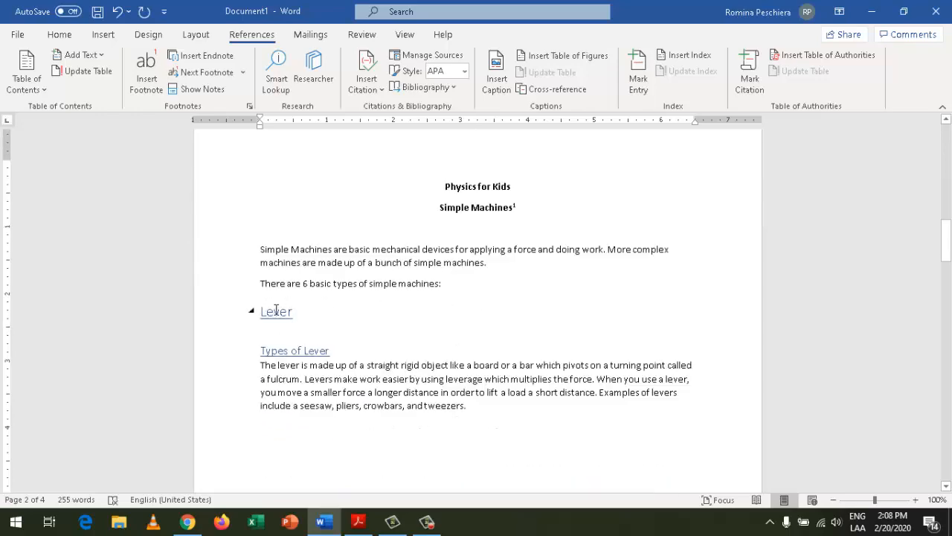
{"action": "scroll", "coordinate": [340, 377], "scroll_direction": "down", "scroll_amount": 13}
{"action": "scroll", "coordinate": [446, 323], "scroll_direction": "up", "scroll_amount": 2}
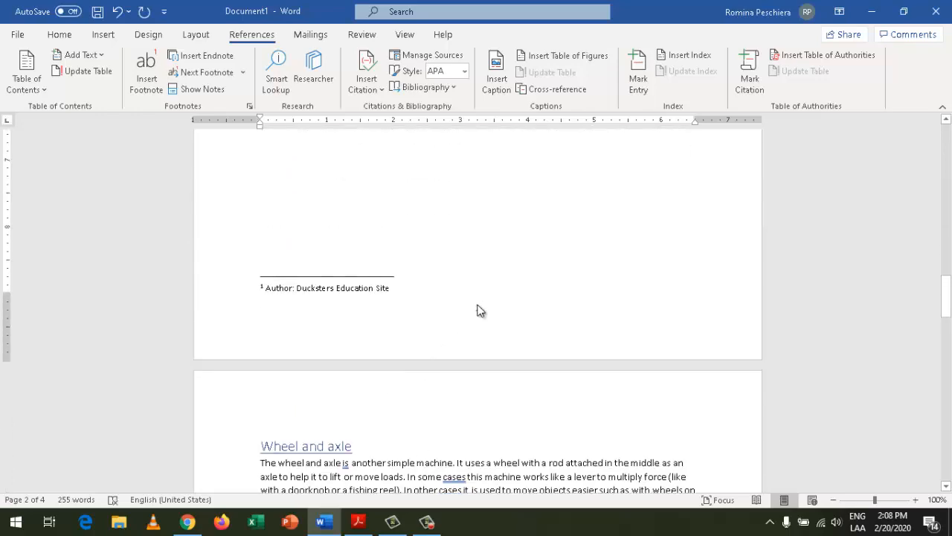
{"action": "scroll", "coordinate": [491, 320], "scroll_direction": "up", "scroll_amount": 10}
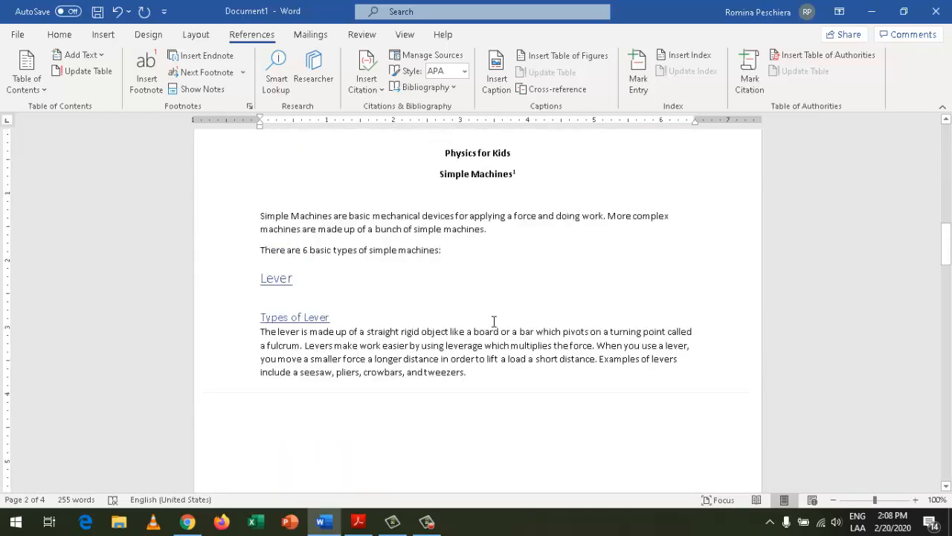
{"action": "scroll", "coordinate": [398, 330], "scroll_direction": "down", "scroll_amount": 13}
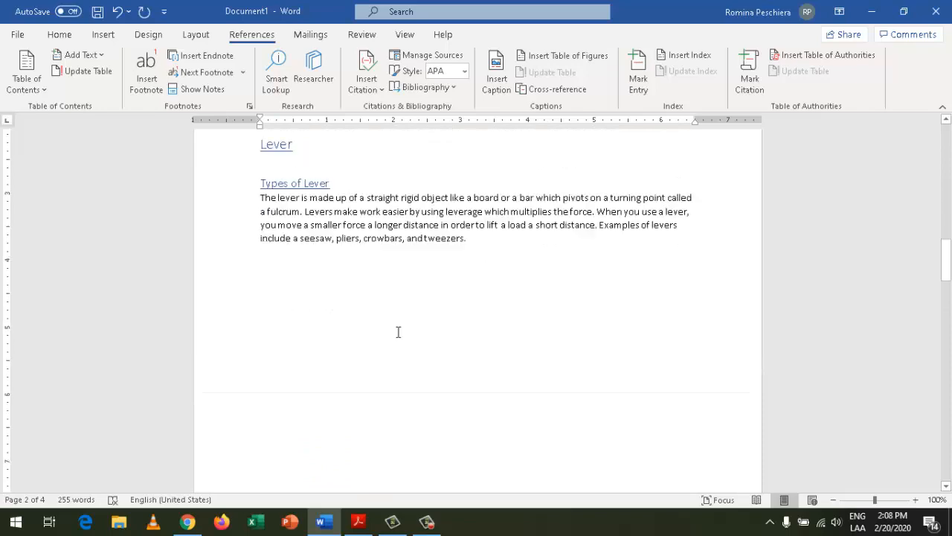
{"action": "scroll", "coordinate": [454, 298], "scroll_direction": "up", "scroll_amount": 5}
{"action": "scroll", "coordinate": [442, 320], "scroll_direction": "up", "scroll_amount": 15}
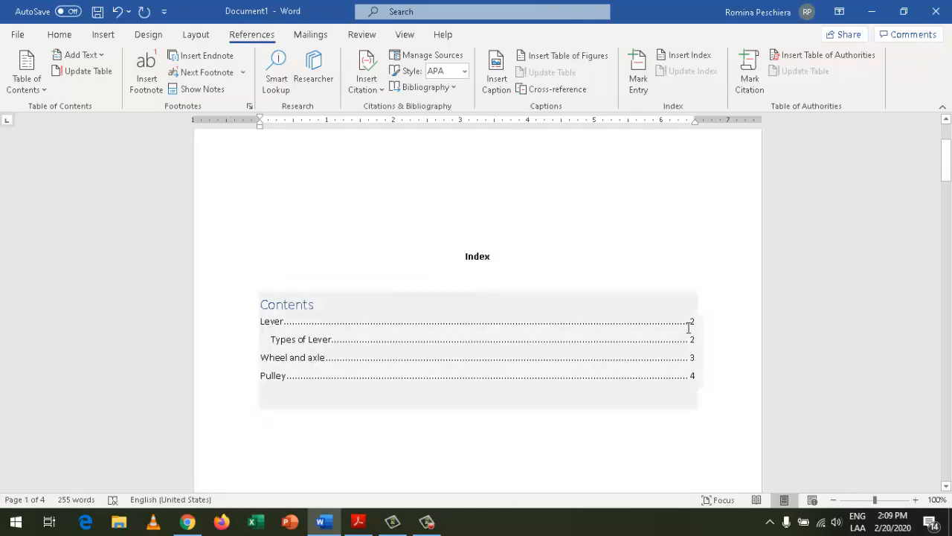
{"action": "scroll", "coordinate": [687, 374], "scroll_direction": "down", "scroll_amount": 6}
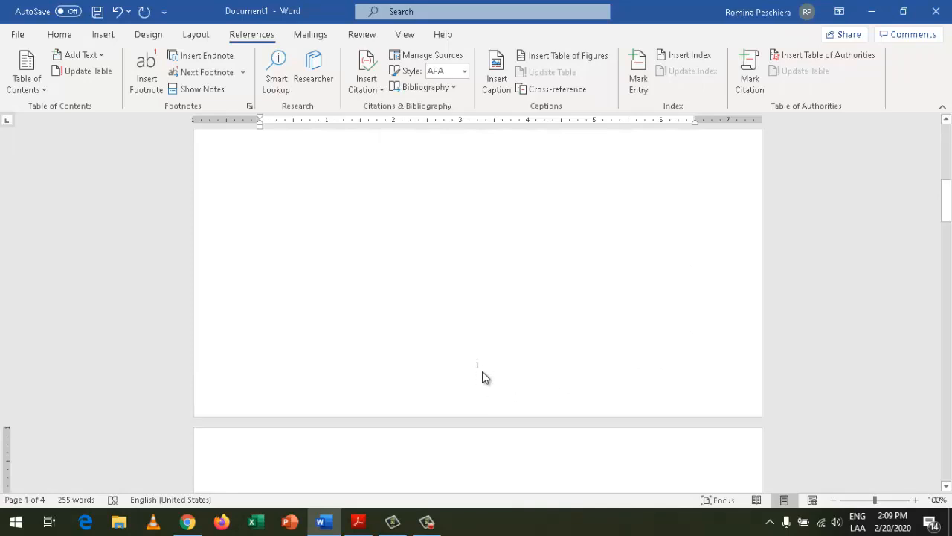
{"action": "scroll", "coordinate": [488, 376], "scroll_direction": "up", "scroll_amount": 6}
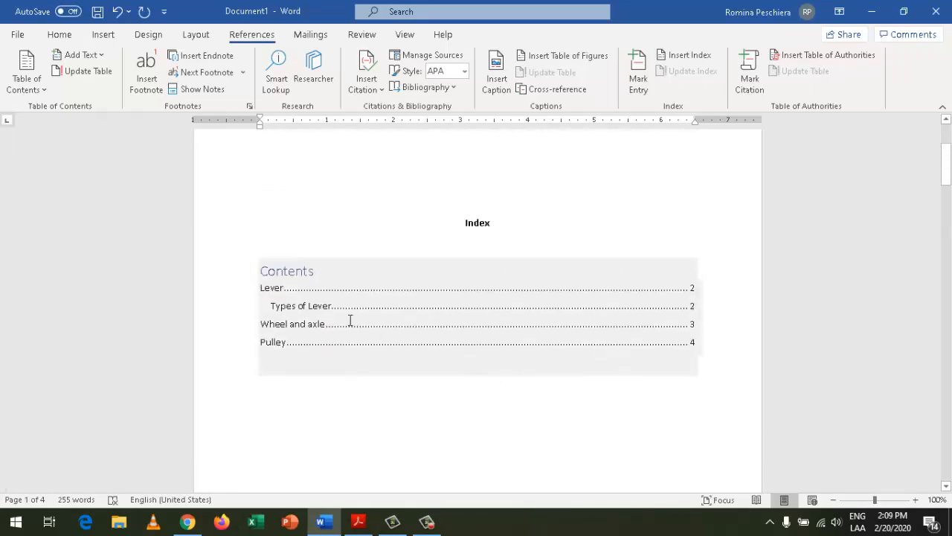
{"action": "left_click", "coordinate": [415, 274]}
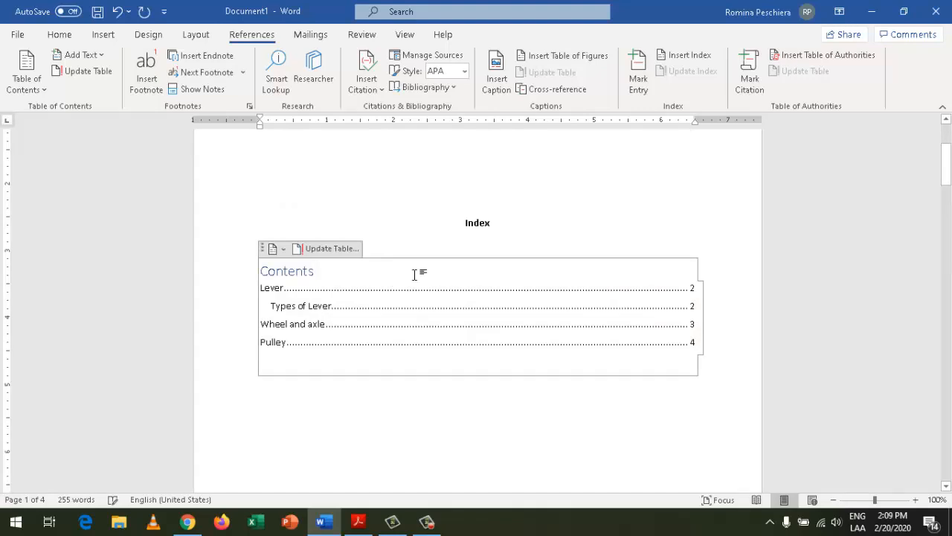
{"action": "left_click", "coordinate": [402, 197]}
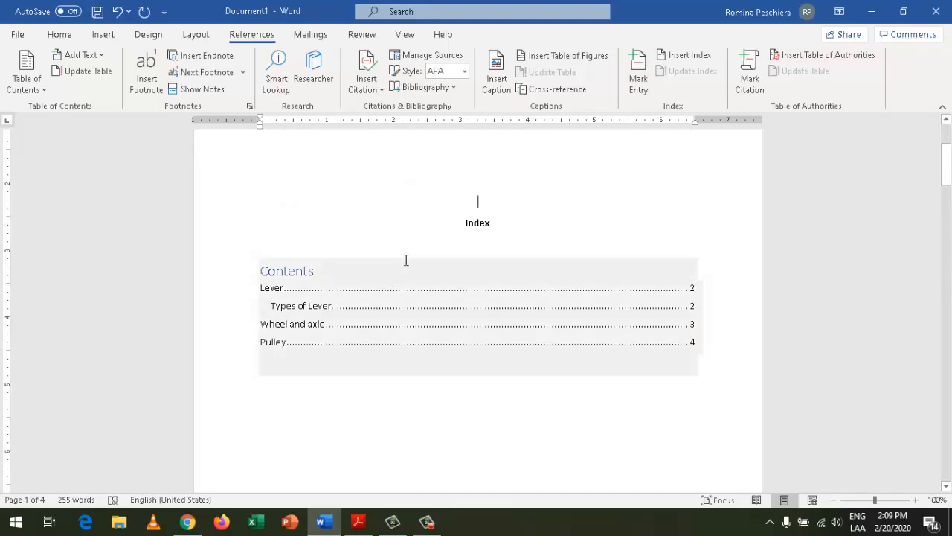
Review the footnote reference after "Simple Machines" and the Insert Footnote command
{"action": "scroll", "coordinate": [474, 355], "scroll_direction": "down", "scroll_amount": 10}
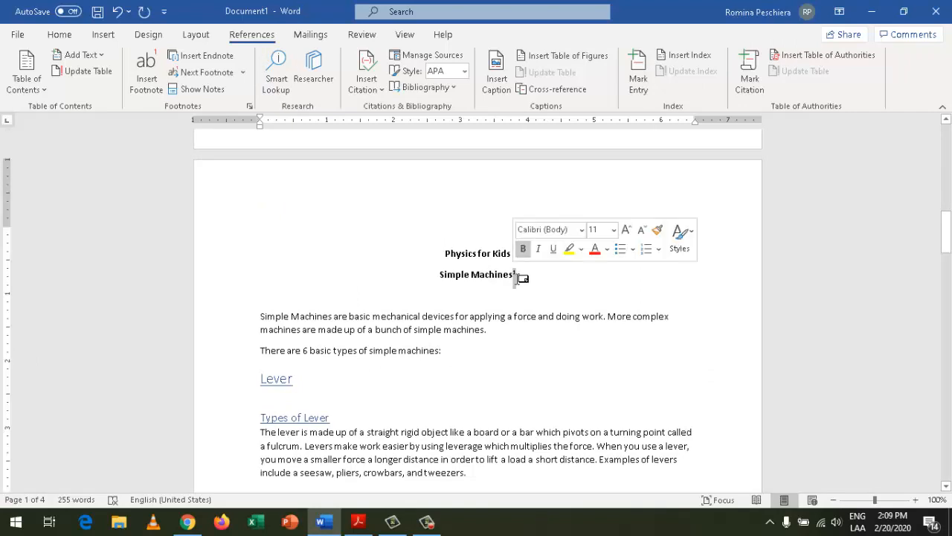
{"action": "scroll", "coordinate": [514, 308], "scroll_direction": "down", "scroll_amount": 3}
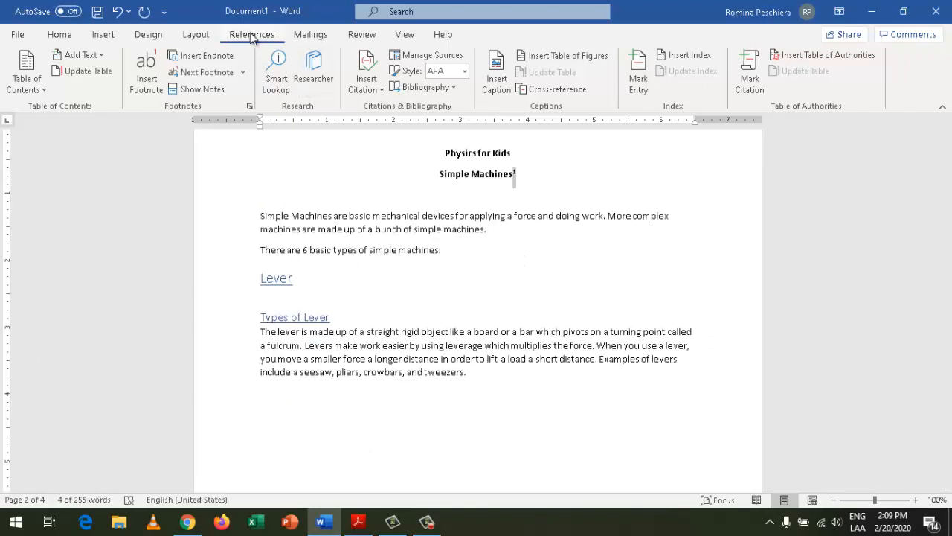
{"action": "left_click", "coordinate": [535, 176]}
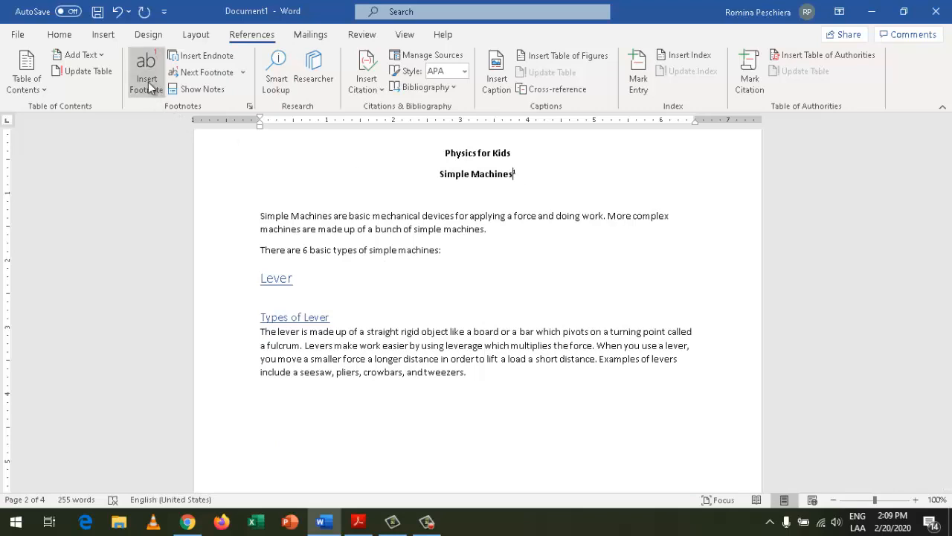
Examine the Lever heading and the table of contents level assigned to the "Wheel and axle" heading
{"action": "scroll", "coordinate": [466, 393], "scroll_direction": "up", "scroll_amount": 15}
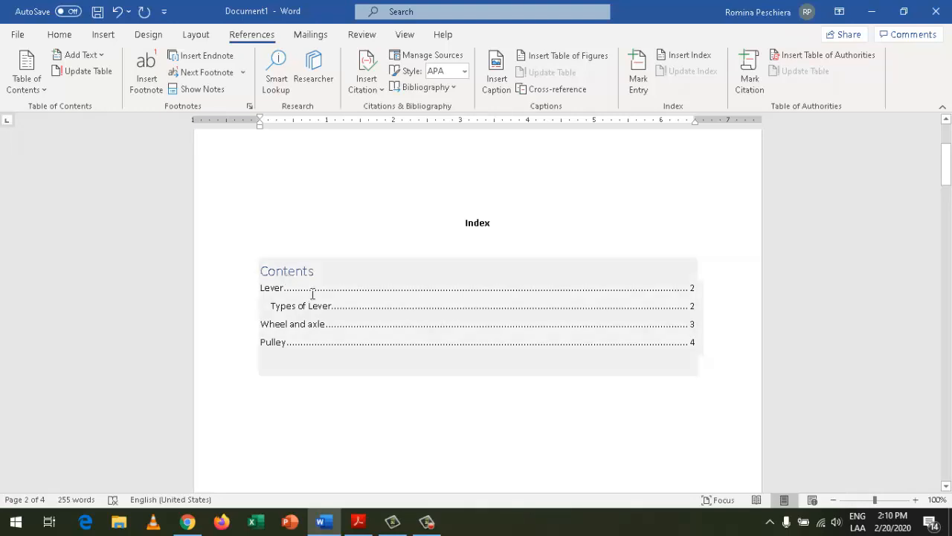
{"action": "scroll", "coordinate": [325, 388], "scroll_direction": "down", "scroll_amount": 12}
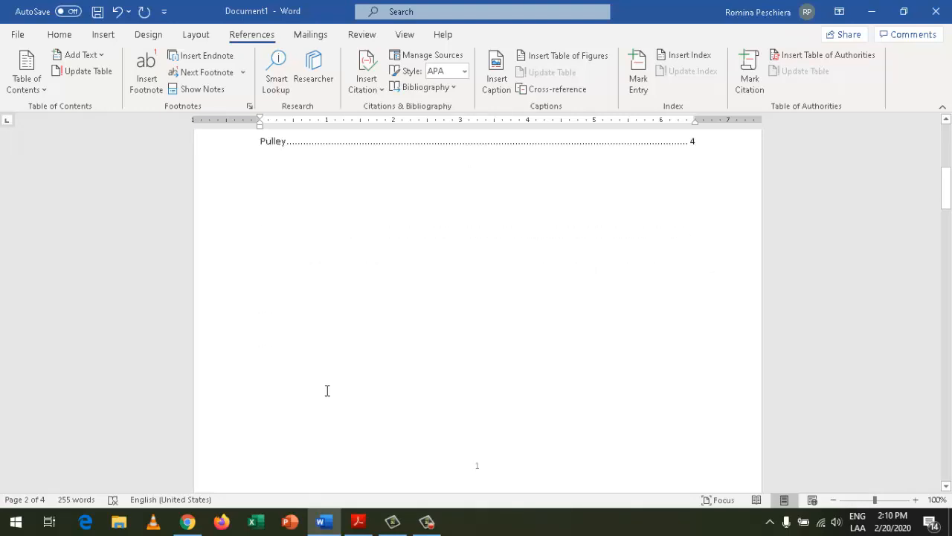
{"action": "double_click", "coordinate": [262, 383]}
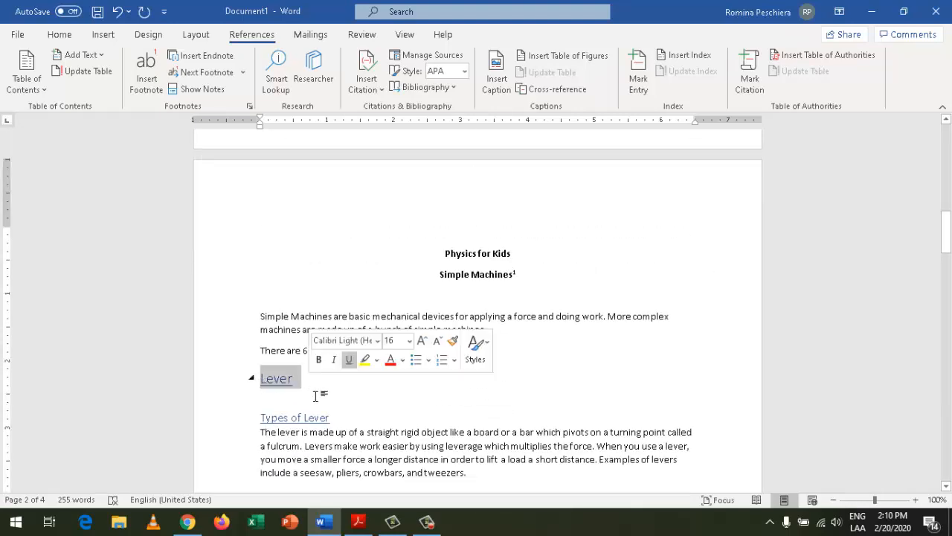
{"action": "scroll", "coordinate": [316, 402], "scroll_direction": "down", "scroll_amount": 10}
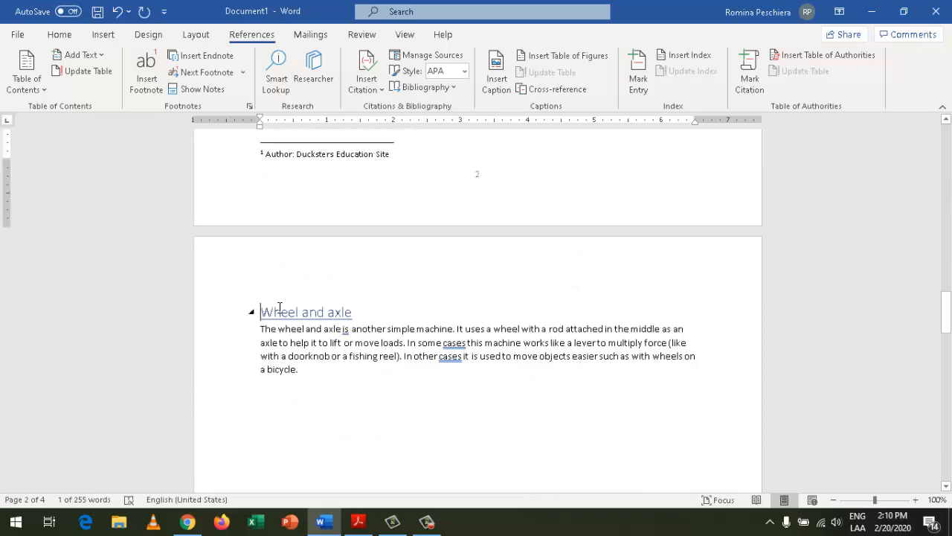
{"action": "left_click", "coordinate": [258, 311]}
{"action": "left_click", "coordinate": [101, 59]}
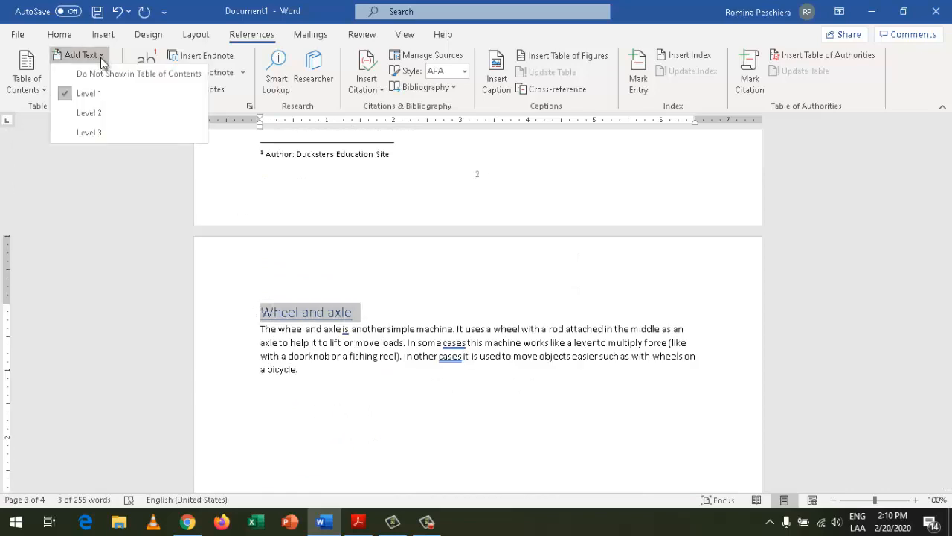
{"action": "scroll", "coordinate": [484, 355], "scroll_direction": "up", "scroll_amount": 20}
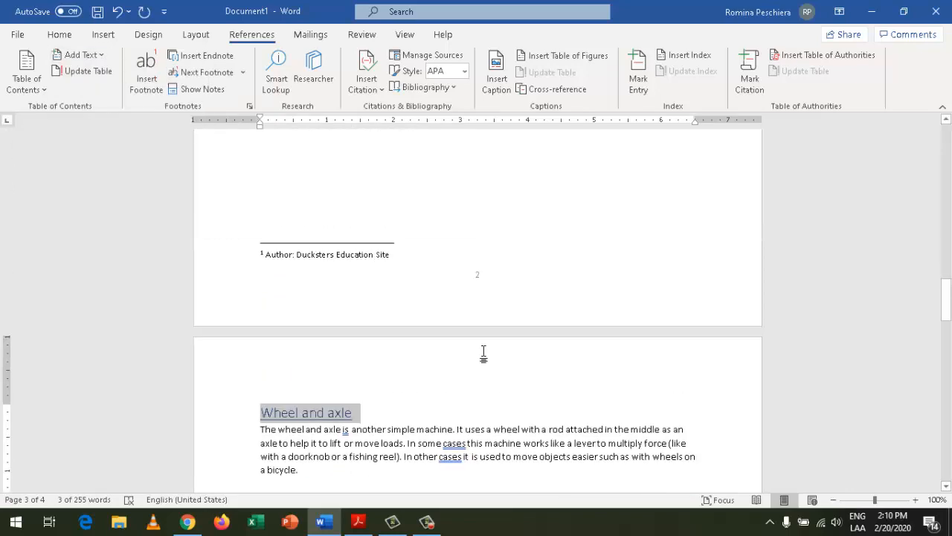
{"action": "scroll", "coordinate": [485, 351], "scroll_direction": "up", "scroll_amount": 3}
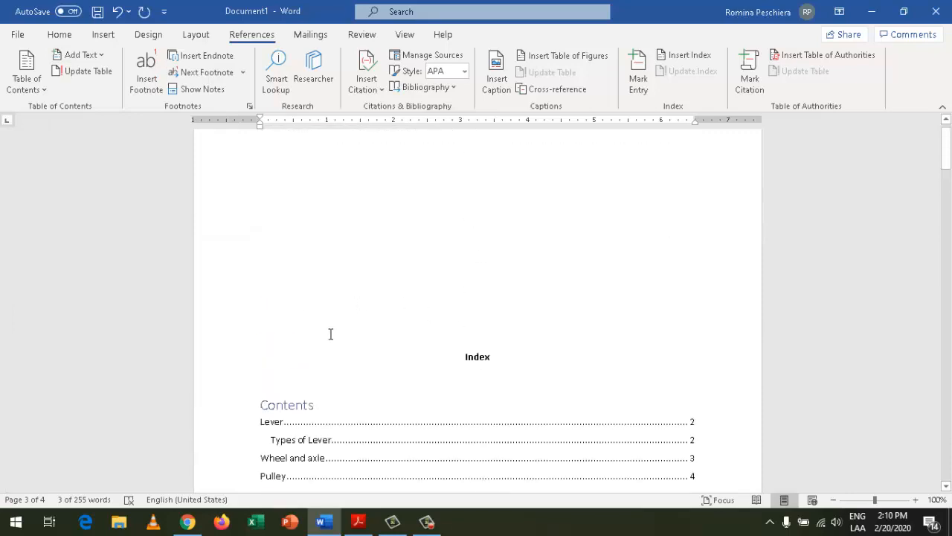
Review the built-in table of contents styles and the contents table on the "Index" page
{"action": "left_click", "coordinate": [340, 383]}
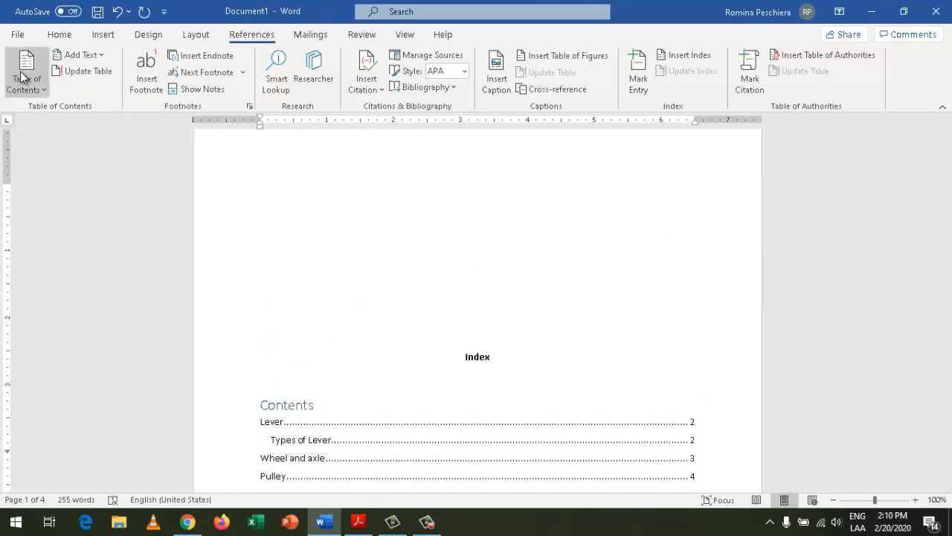
{"action": "left_click", "coordinate": [45, 89]}
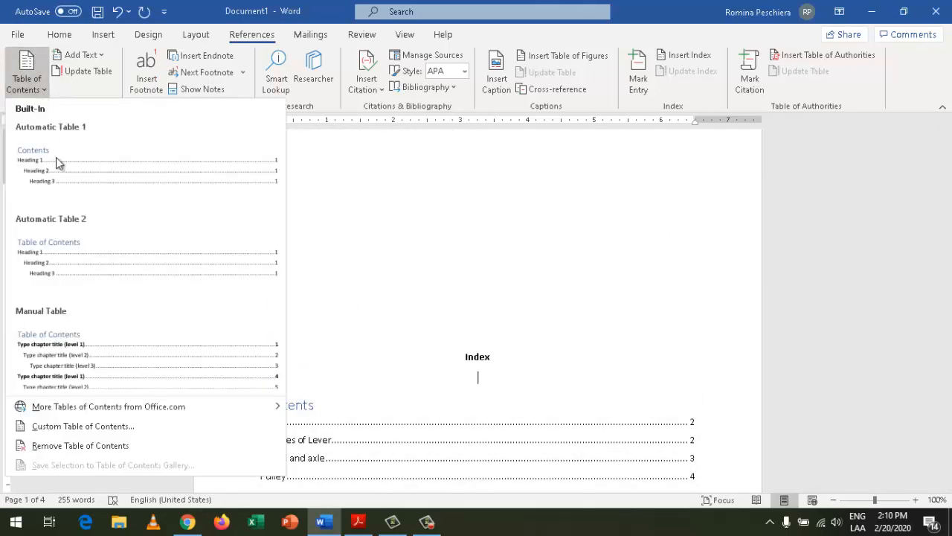
{"action": "left_click", "coordinate": [32, 58]}
{"action": "scroll", "coordinate": [585, 279], "scroll_direction": "down", "scroll_amount": 3}
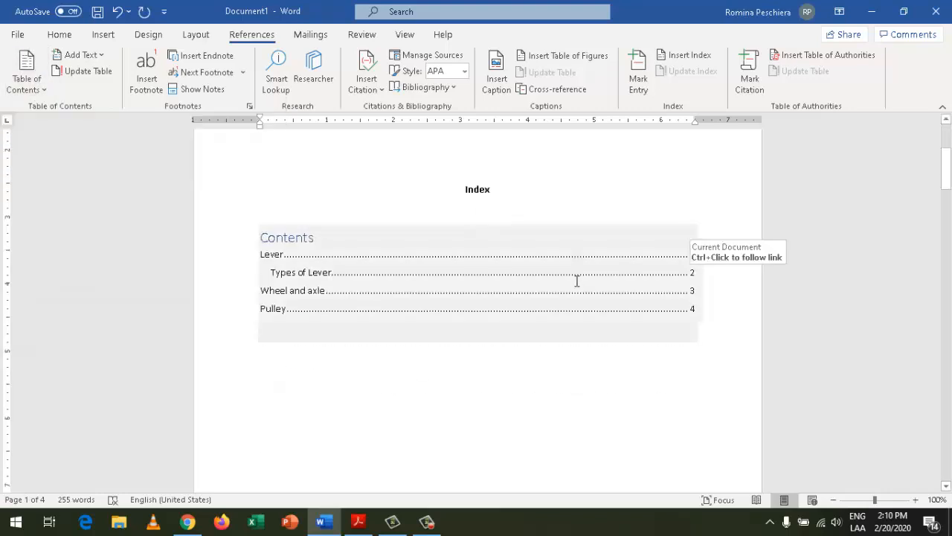
{"action": "left_click", "coordinate": [408, 225]}
{"action": "scroll", "coordinate": [510, 342], "scroll_direction": "up", "scroll_amount": 3}
{"action": "scroll", "coordinate": [510, 316], "scroll_direction": "down", "scroll_amount": 3}
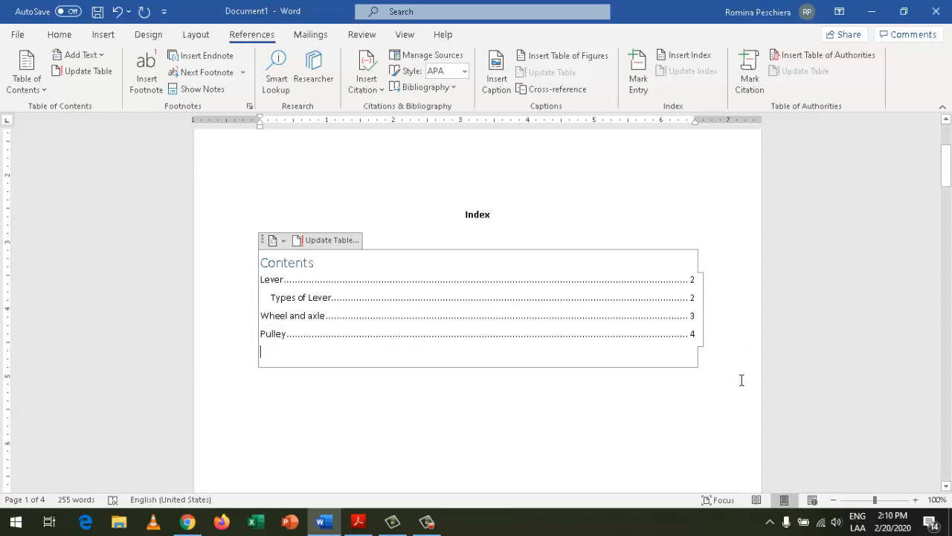
{"action": "scroll", "coordinate": [699, 365], "scroll_direction": "up", "scroll_amount": 3}
{"action": "left_click", "coordinate": [522, 241]}
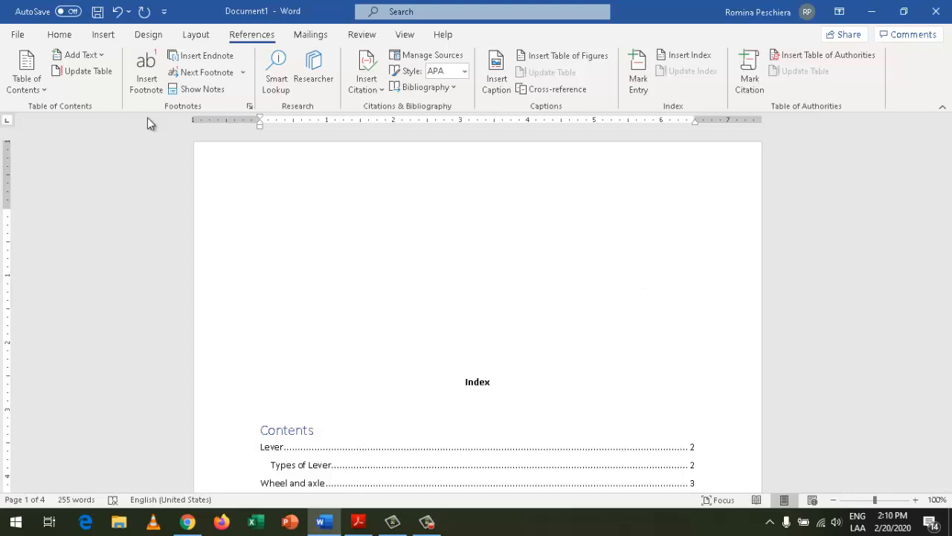
Save the file as a Word document in Downloads, named with the author's first name followed by "References", and close it
{"action": "left_click", "coordinate": [20, 38]}
{"action": "left_click", "coordinate": [63, 217]}
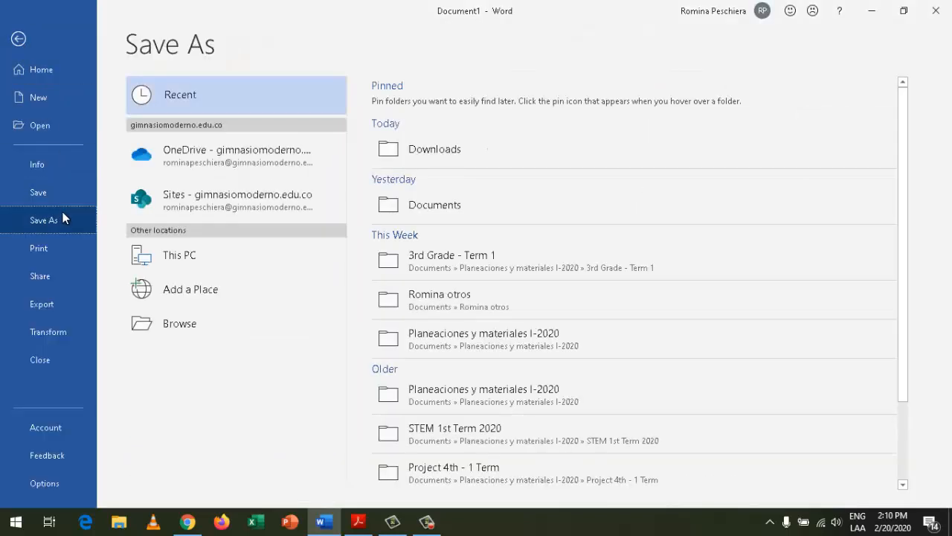
{"action": "left_click", "coordinate": [206, 323]}
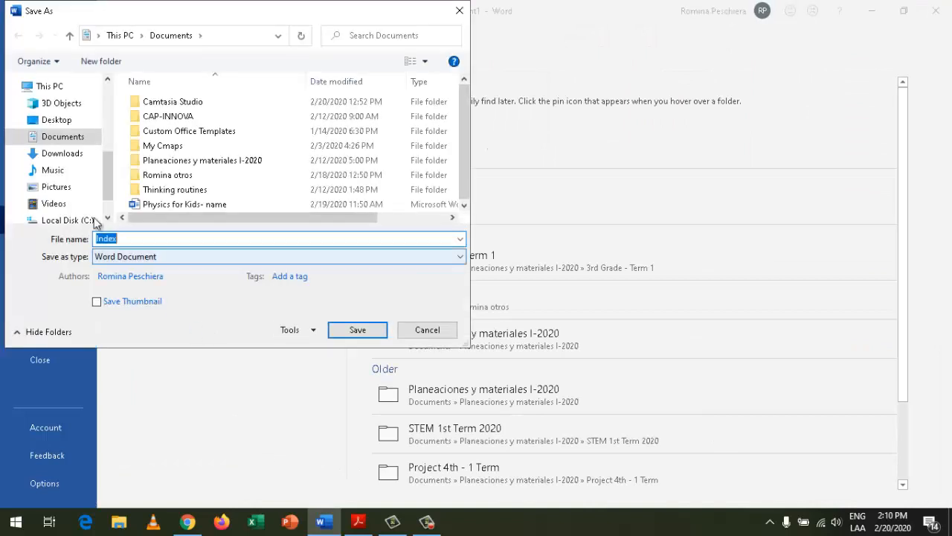
{"action": "left_click_drag", "start_coordinate": [110, 165], "coordinate": [110, 189]}
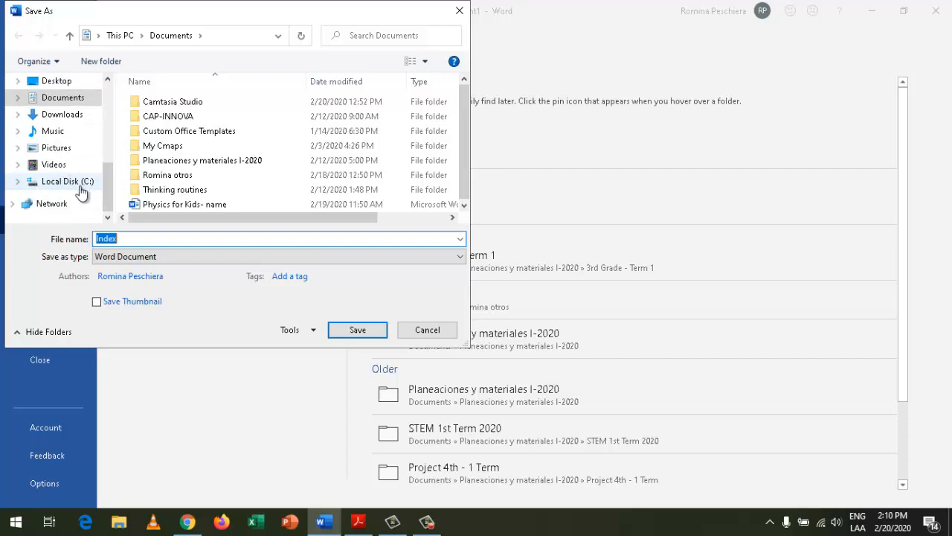
{"action": "left_click_drag", "start_coordinate": [106, 182], "coordinate": [105, 163]}
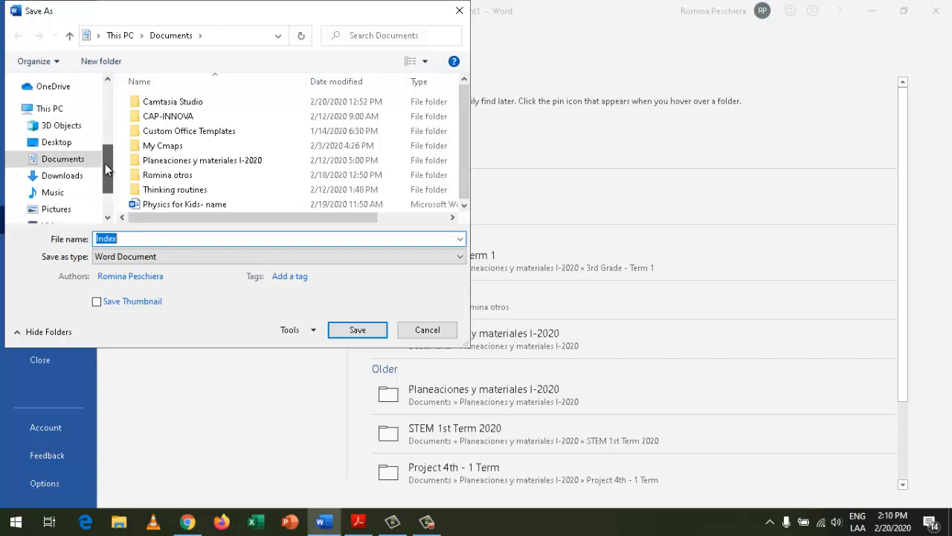
{"action": "left_click", "coordinate": [72, 181]}
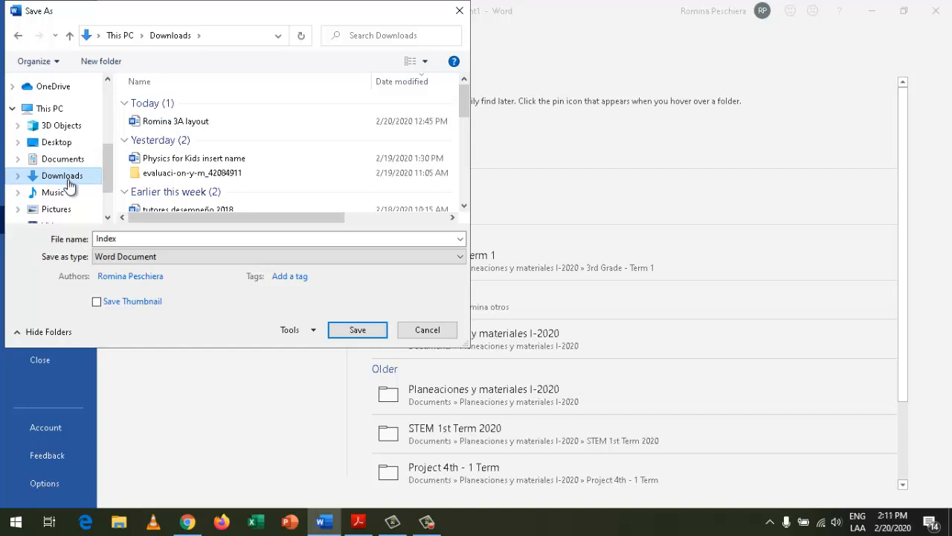
{"action": "double_click", "coordinate": [106, 237]}
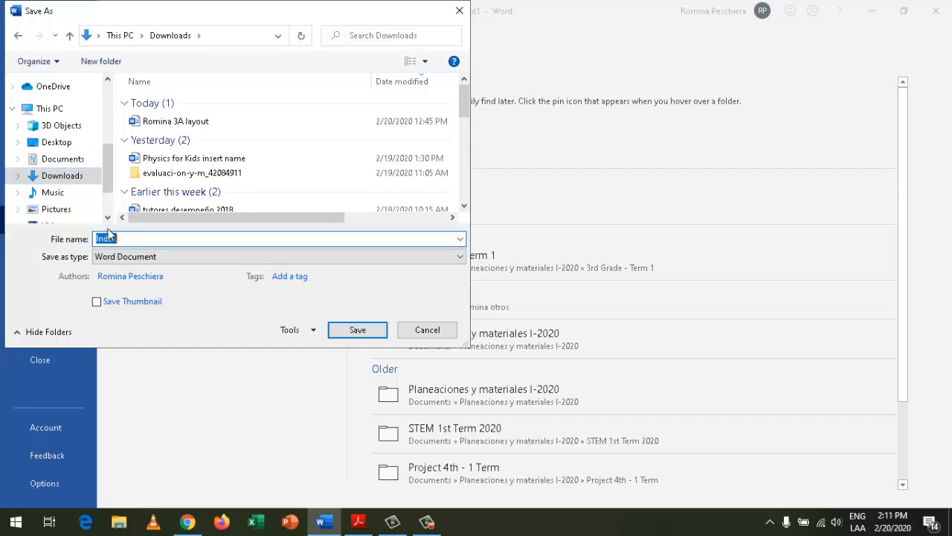
{"action": "type", "text": "Romina"}
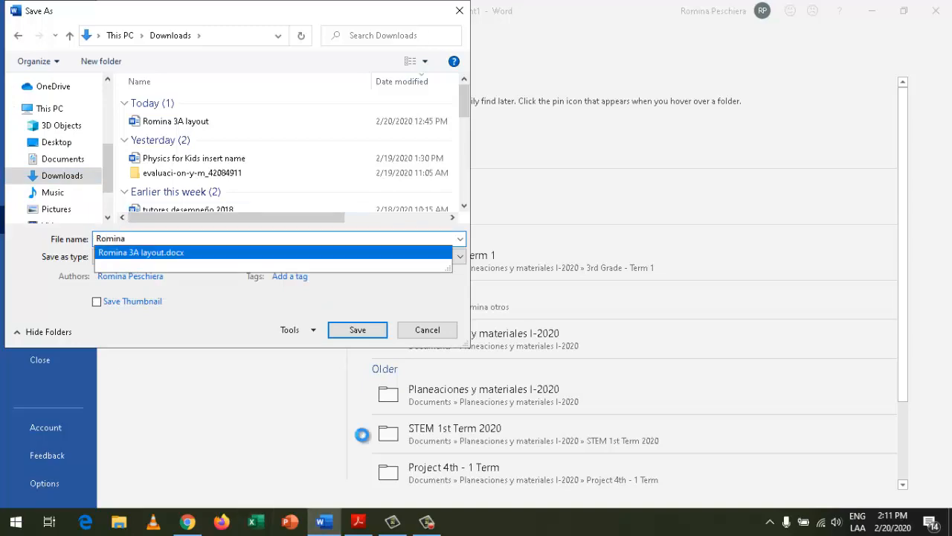
{"action": "left_click_drag", "start_coordinate": [224, 18], "coordinate": [303, 49]}
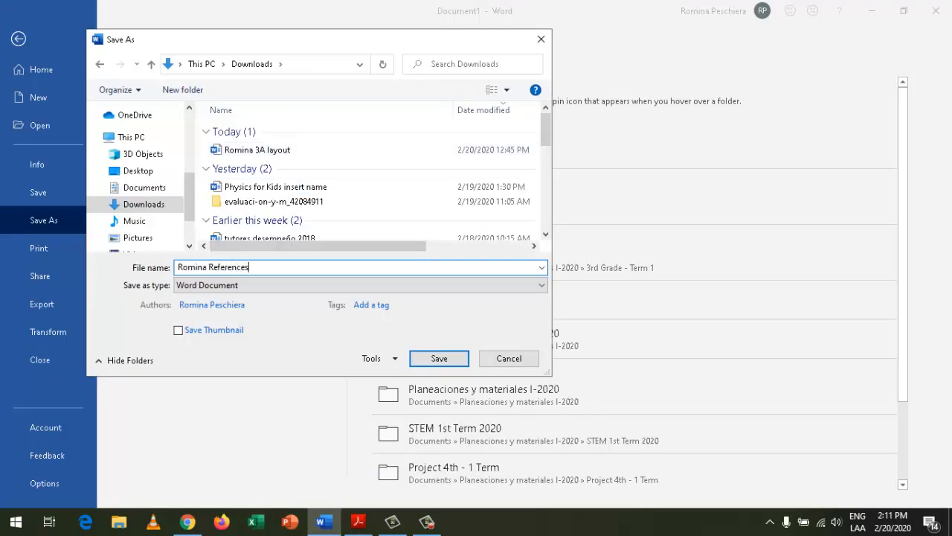
{"action": "left_click", "coordinate": [415, 354]}
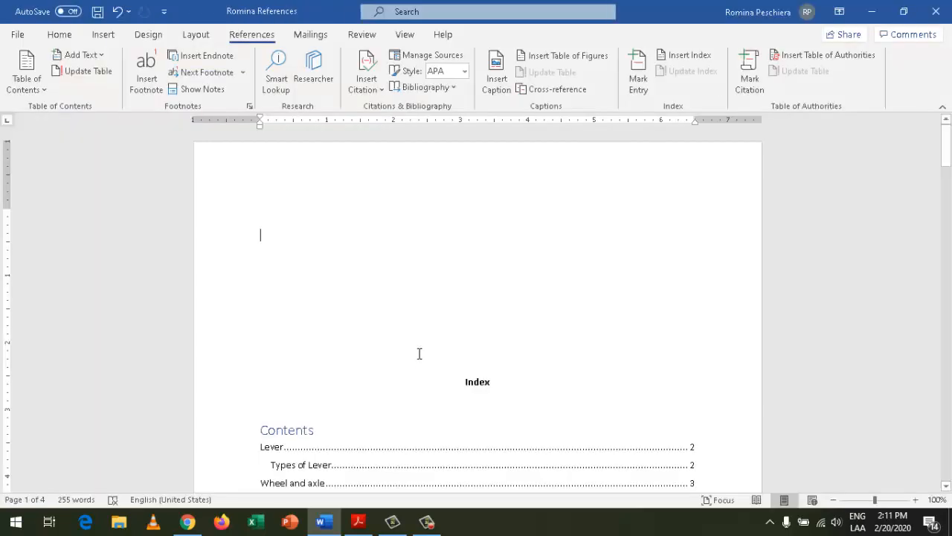
{"action": "left_click", "coordinate": [942, 16]}
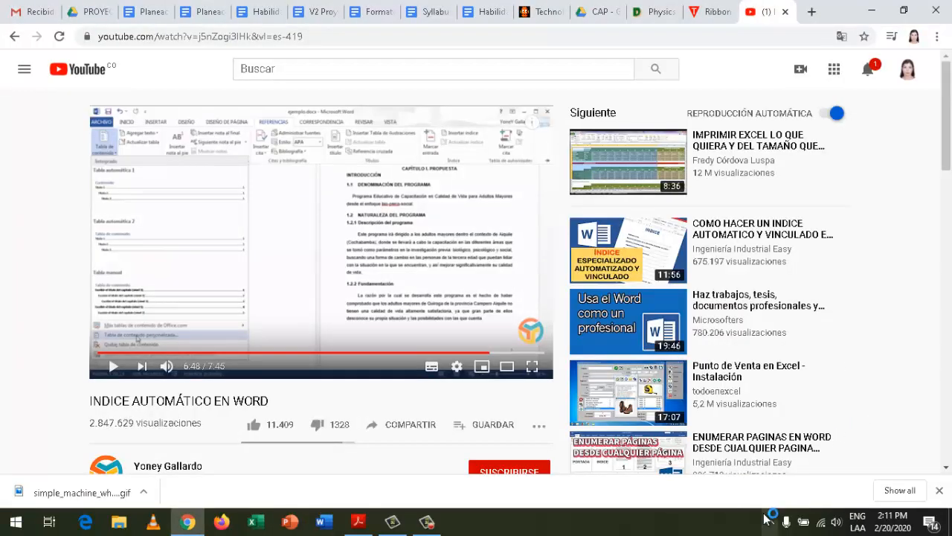
{"action": "left_click", "coordinate": [770, 522]}
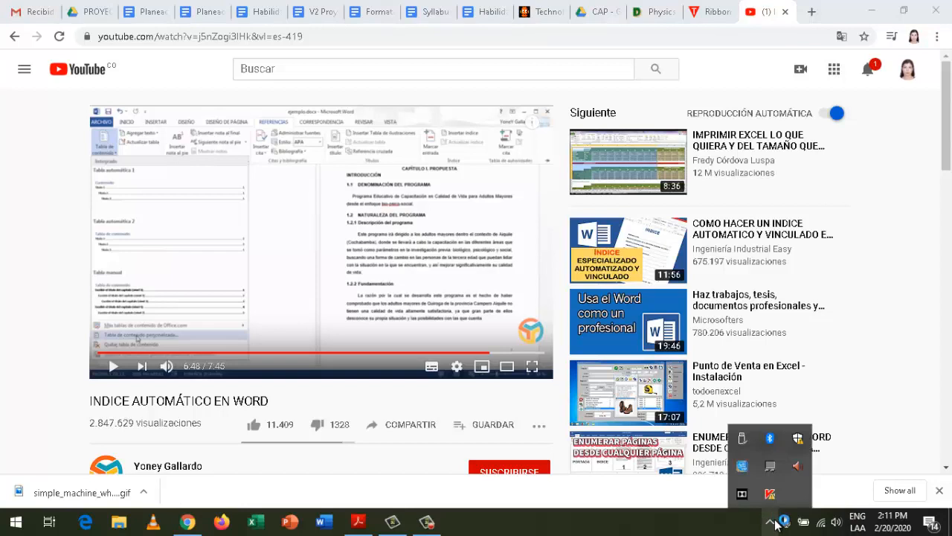